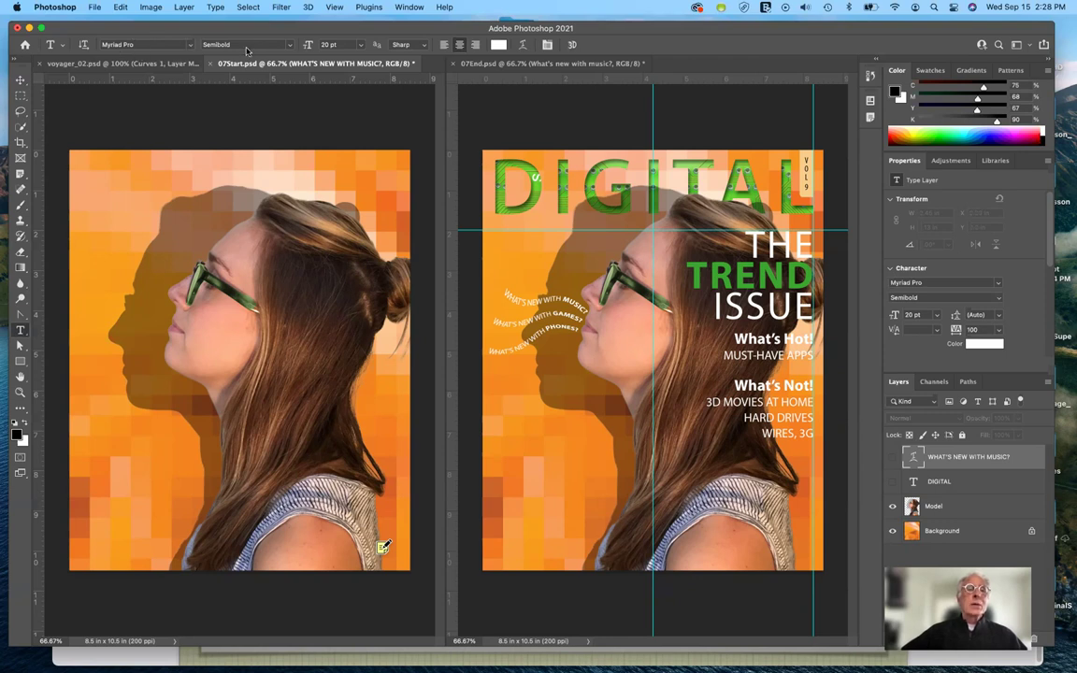
Step: Review the available Myriad Pro font styles and the anti-aliasing methods for type without changing either setting
{"action": "left_click", "coordinate": [289, 45]}
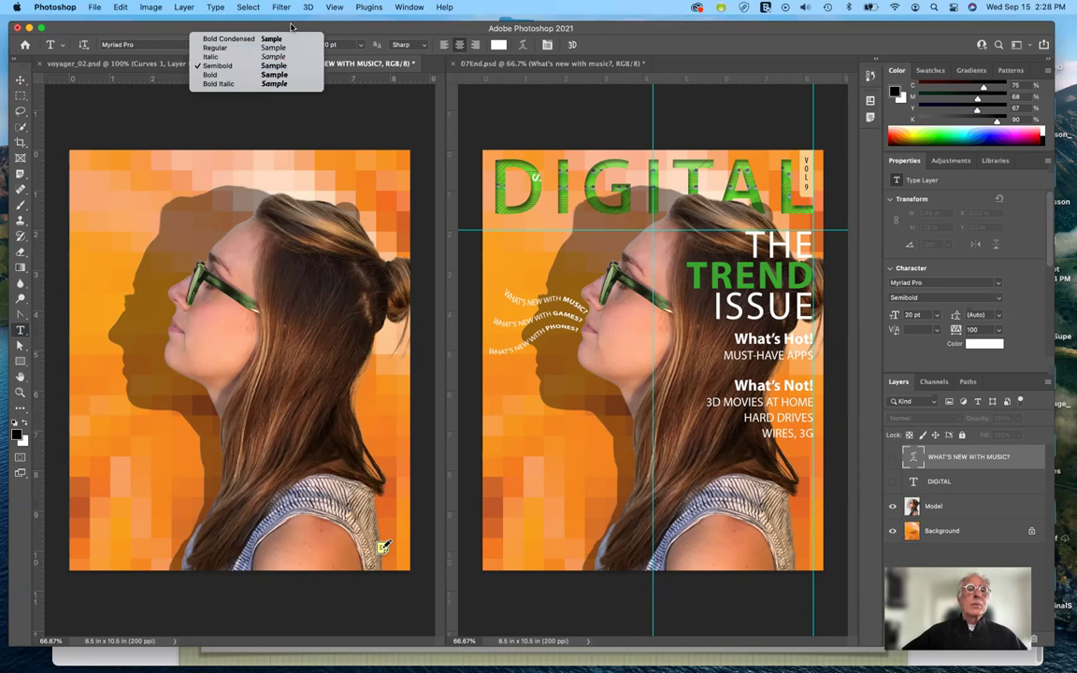
{"action": "left_click", "coordinate": [333, 23]}
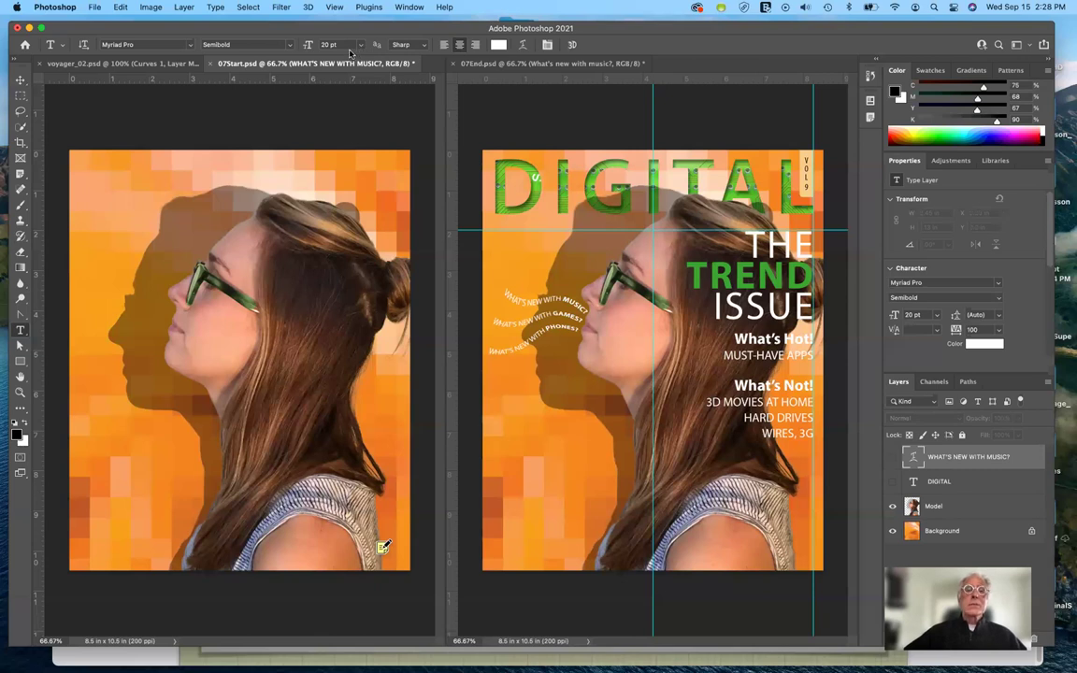
{"action": "left_click", "coordinate": [424, 46]}
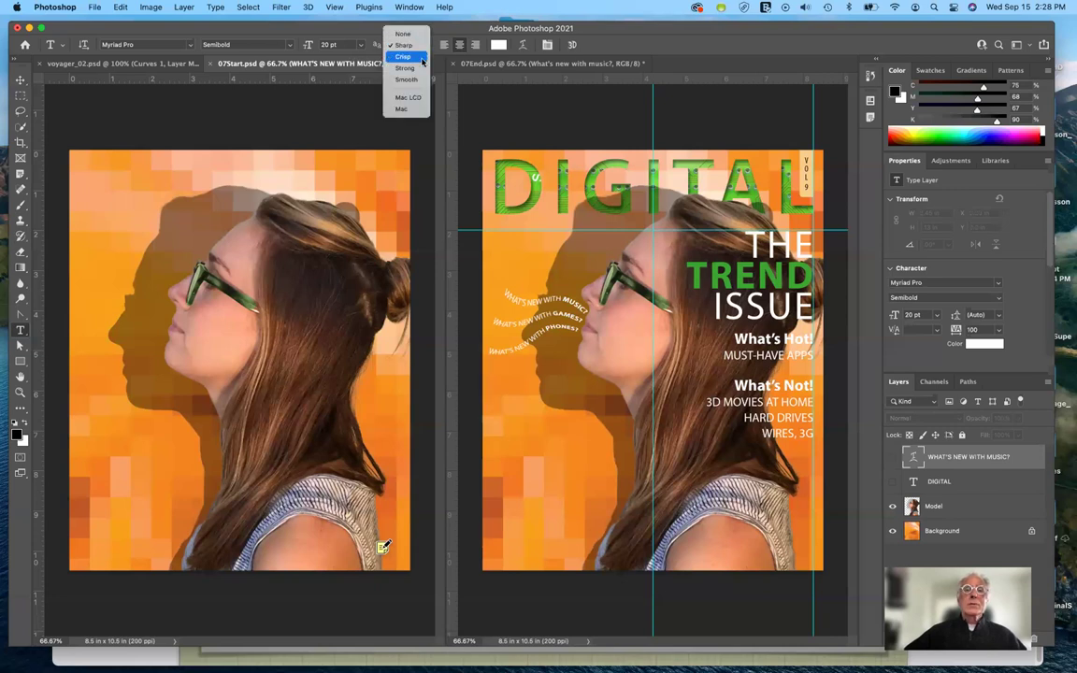
{"action": "left_click", "coordinate": [642, 24]}
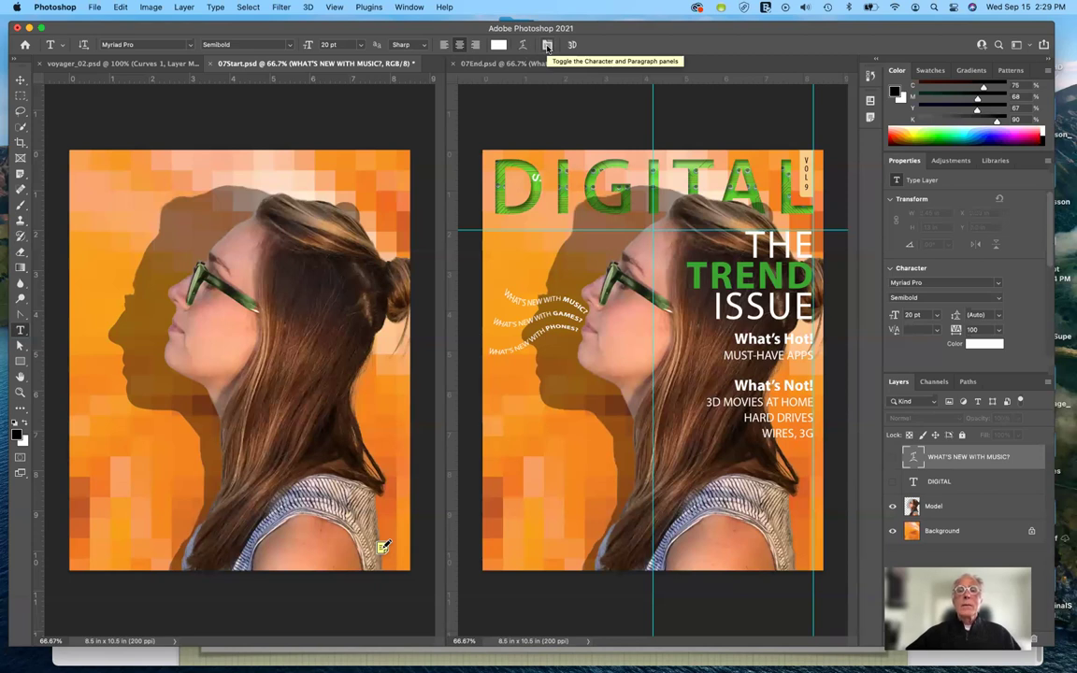
Step: Show the detailed character and paragraph formatting settings, compare the two sets, and leave the character settings displayed
{"action": "left_click", "coordinate": [547, 45]}
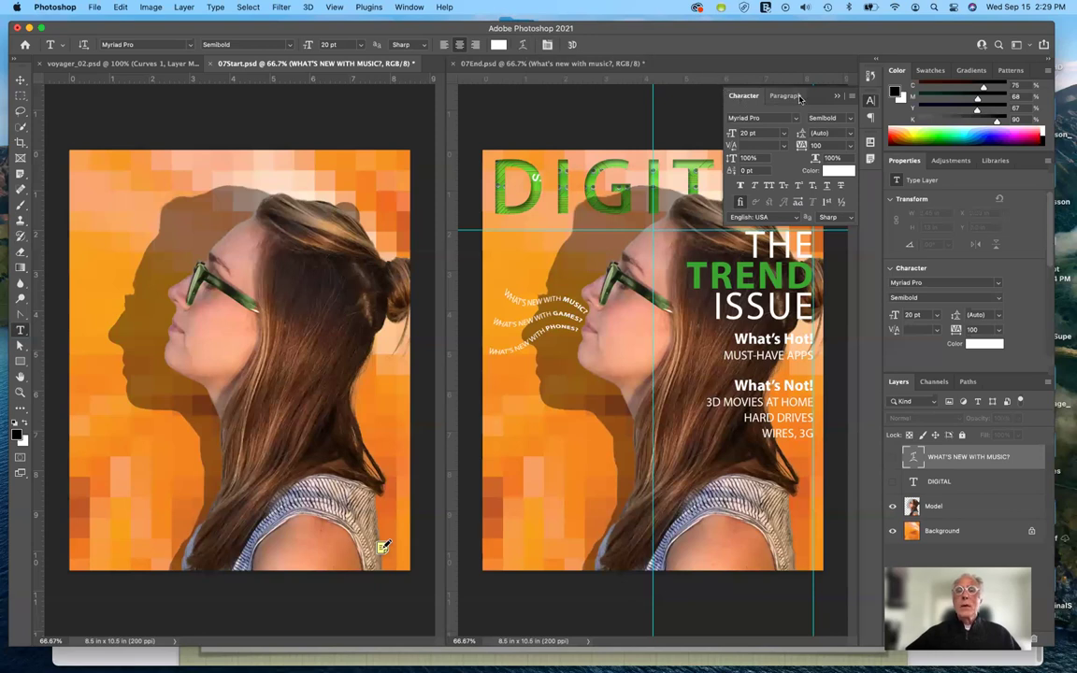
{"action": "left_click", "coordinate": [794, 97]}
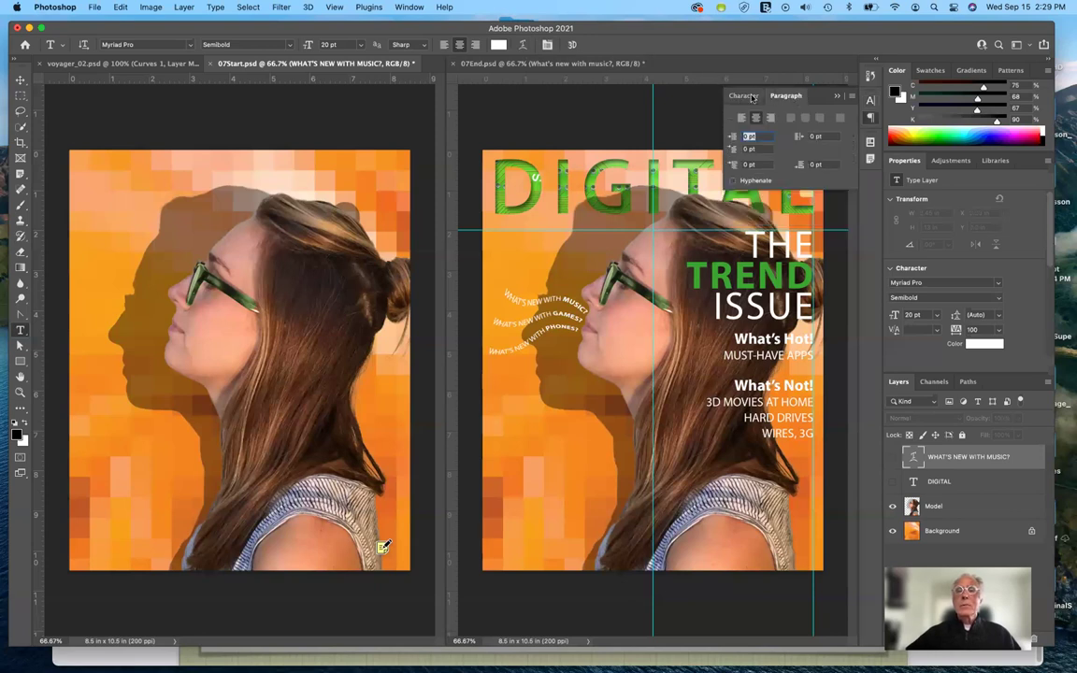
{"action": "left_click", "coordinate": [746, 97]}
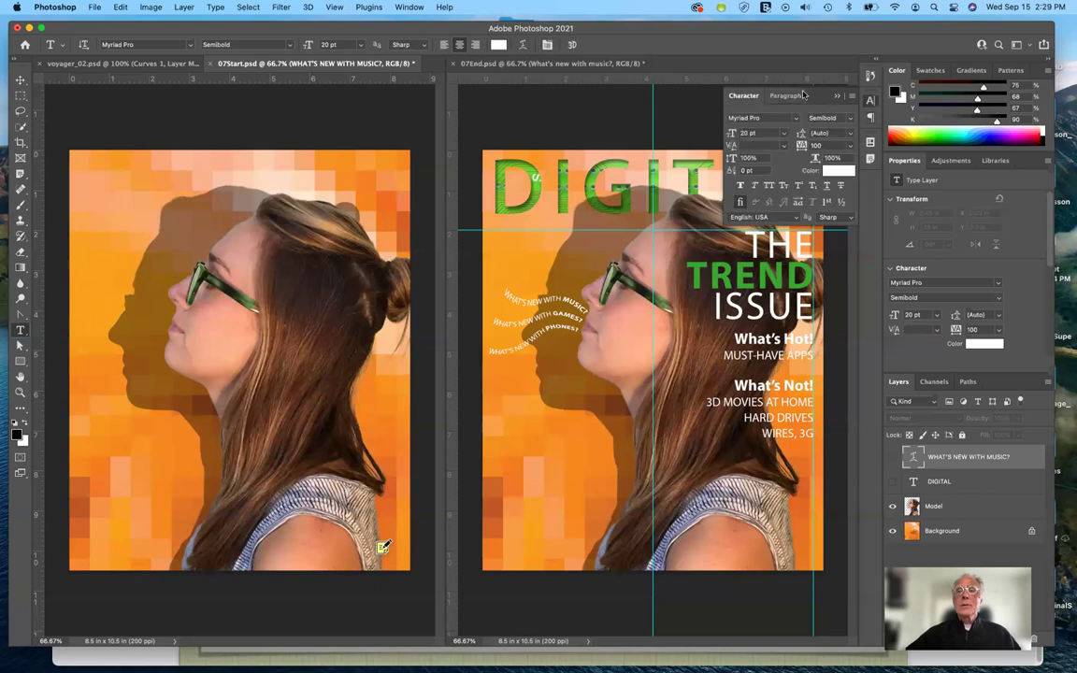
{"action": "left_click", "coordinate": [764, 96]}
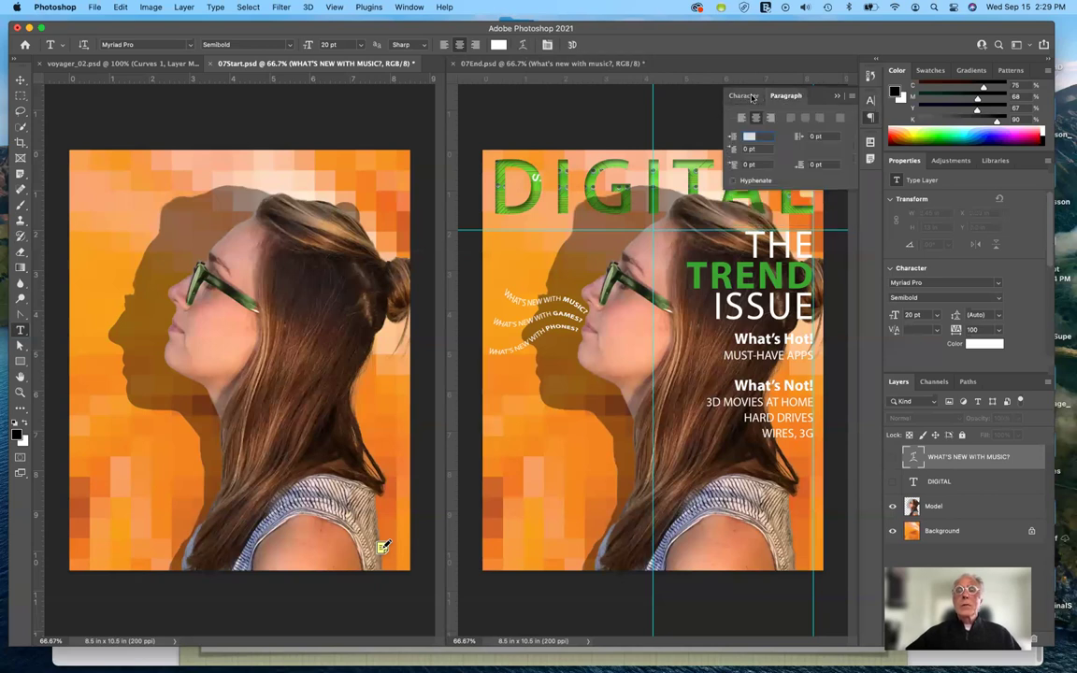
{"action": "left_click", "coordinate": [744, 97]}
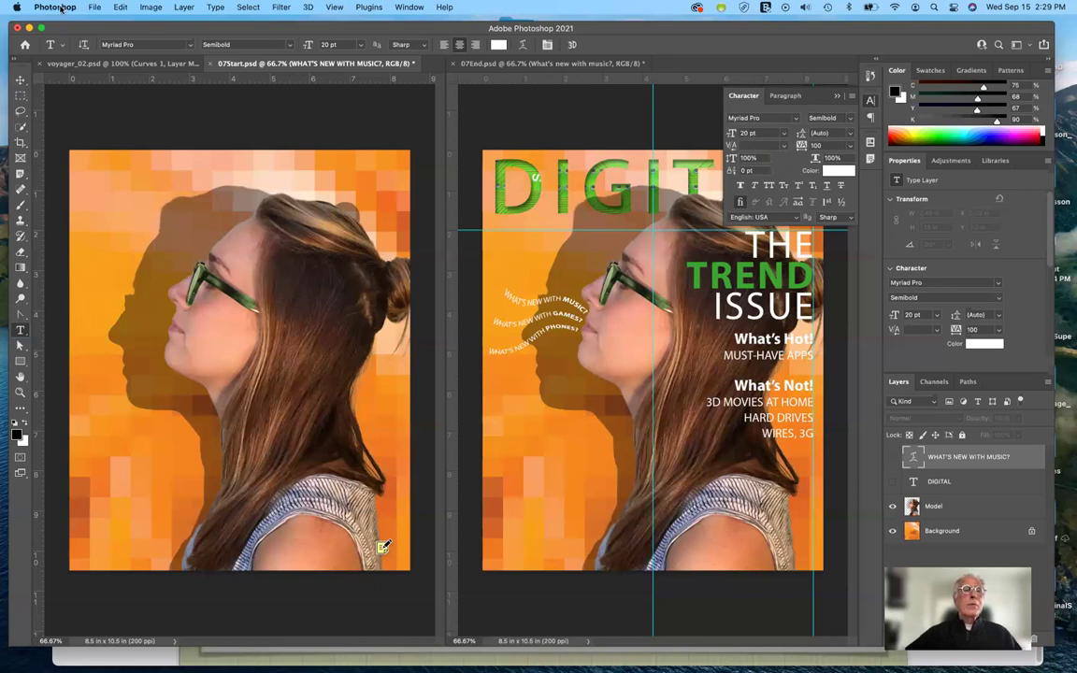
Step: Create a new print document from the Letter preset, 8.5 x 11 in at 300 ppi, with a white background
{"action": "left_click", "coordinate": [95, 7]}
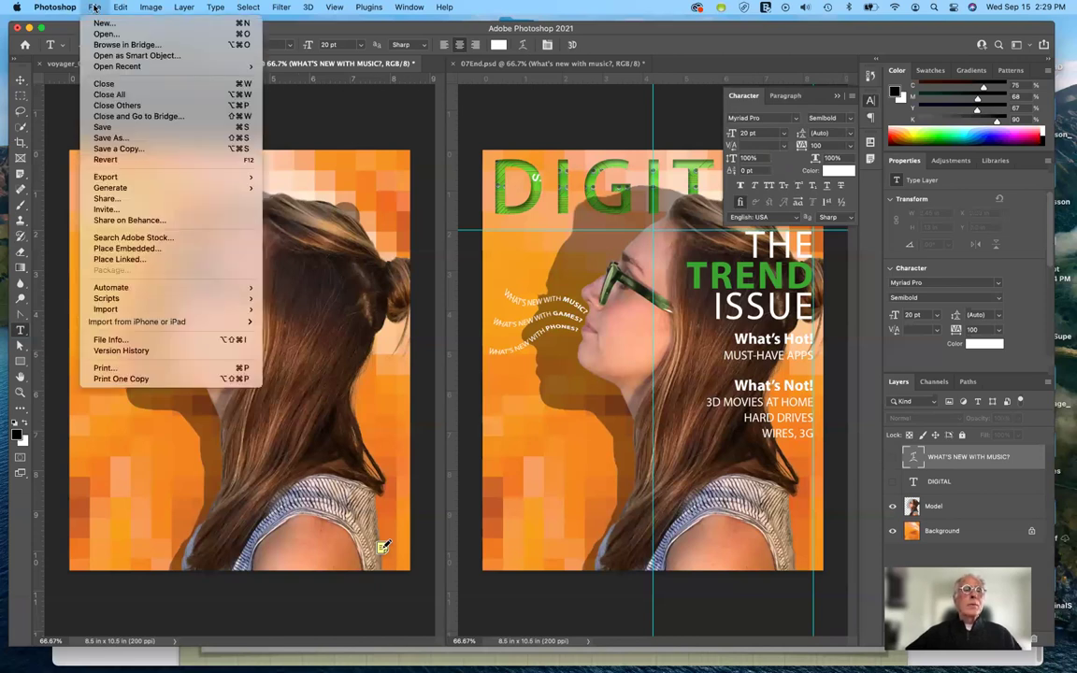
{"action": "left_click", "coordinate": [305, 108]}
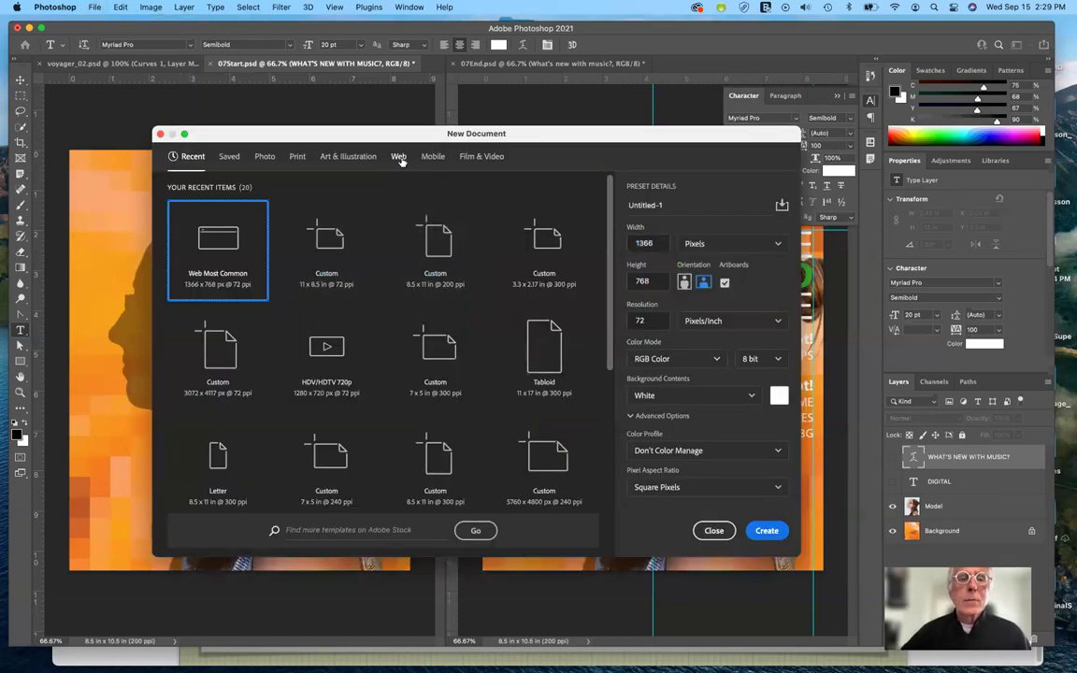
{"action": "left_click", "coordinate": [297, 157]}
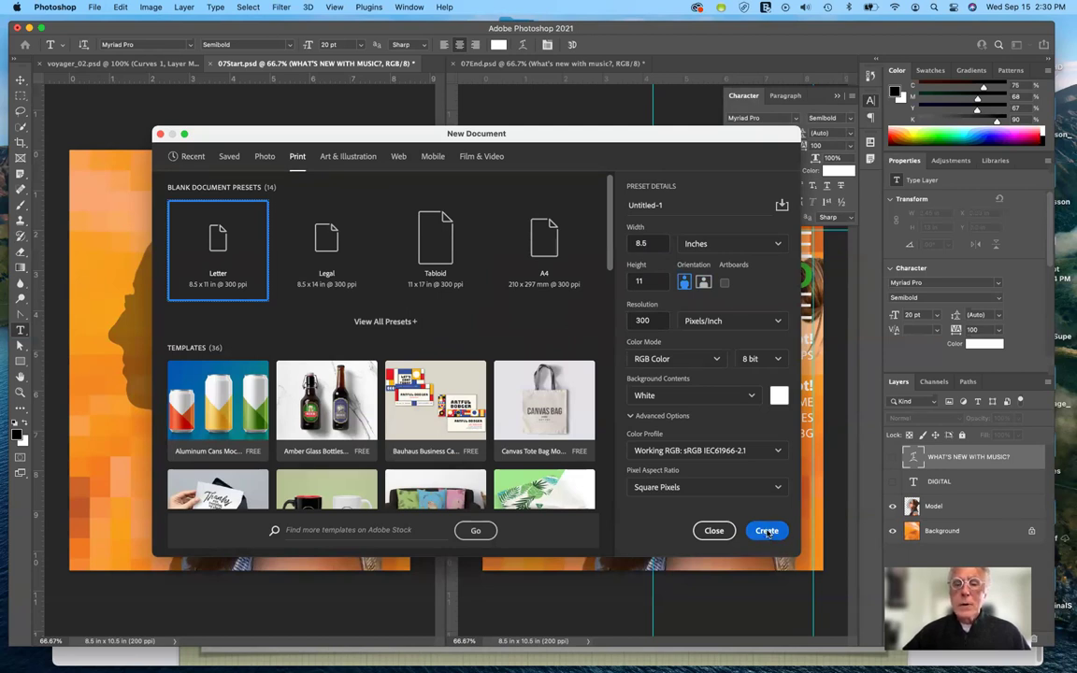
{"action": "left_click", "coordinate": [767, 531]}
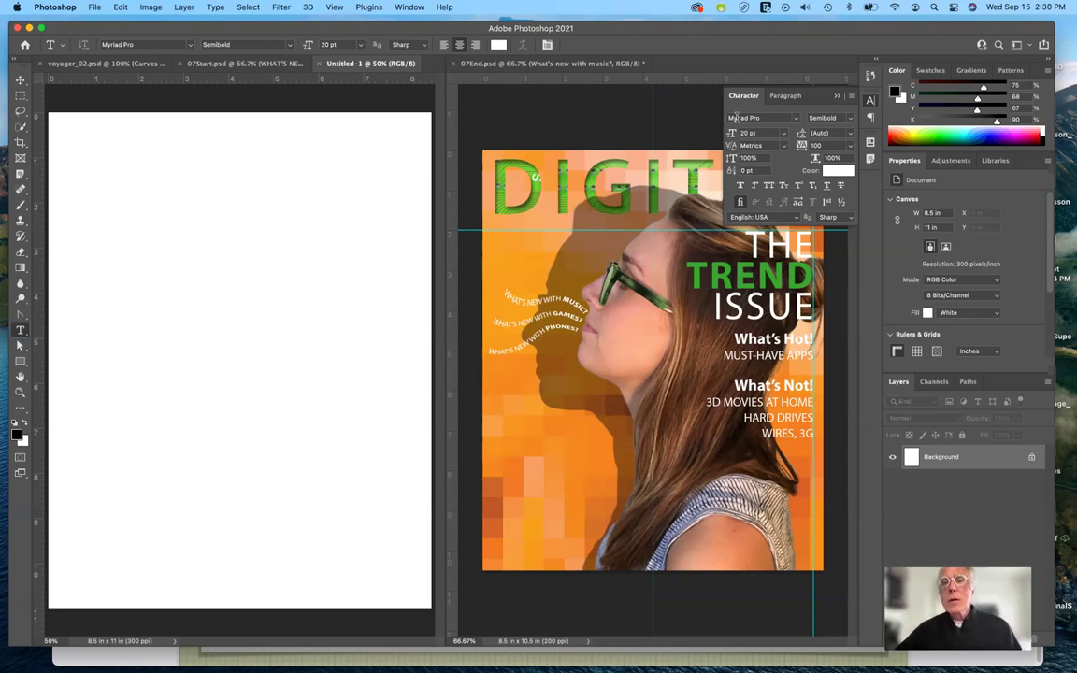
Step: Float the character settings next to the blank page and set the text color to black (000000)
{"action": "left_click_drag", "start_coordinate": [744, 96], "coordinate": [398, 159]}
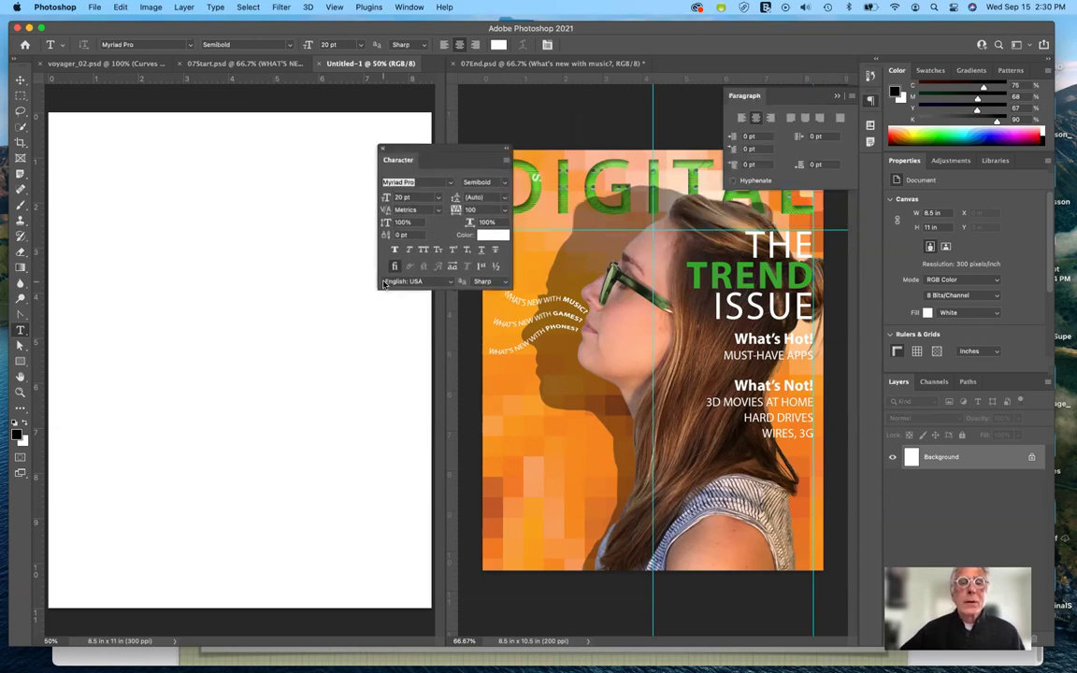
{"action": "left_click", "coordinate": [495, 239]}
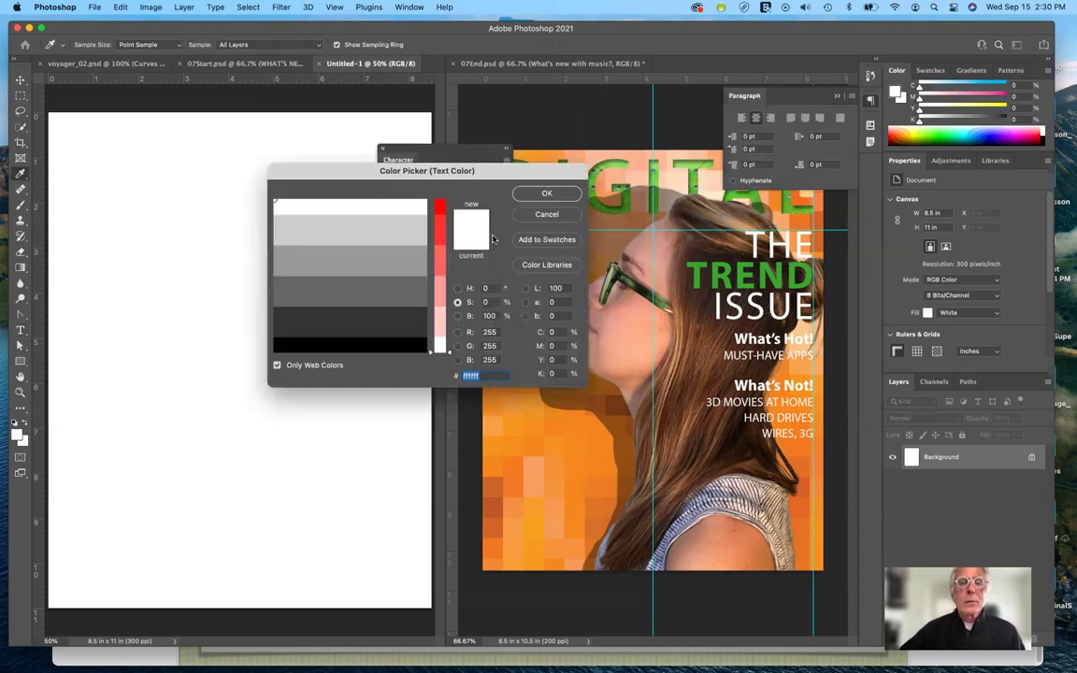
{"action": "left_click", "coordinate": [355, 348]}
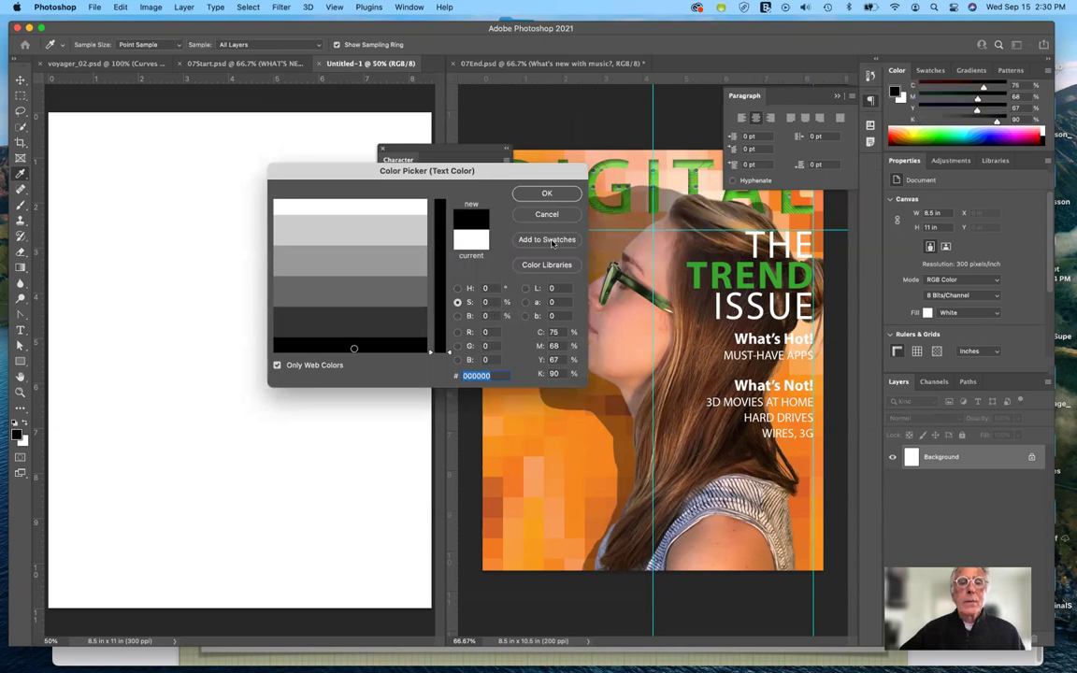
{"action": "left_click", "coordinate": [548, 192]}
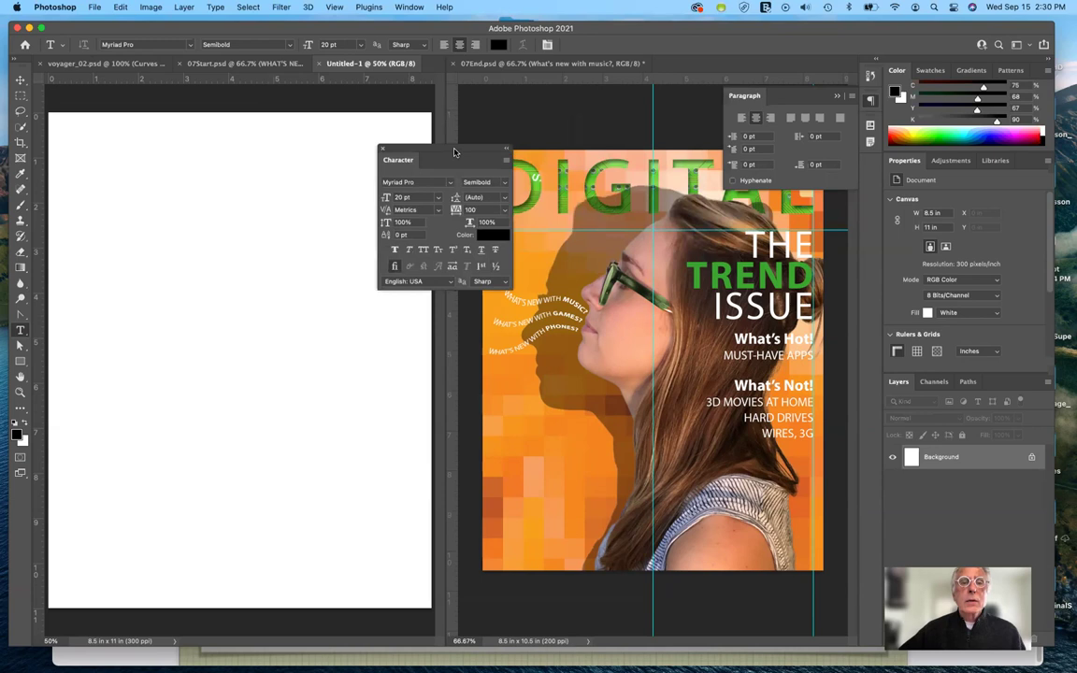
{"action": "left_click_drag", "start_coordinate": [454, 152], "coordinate": [477, 148]}
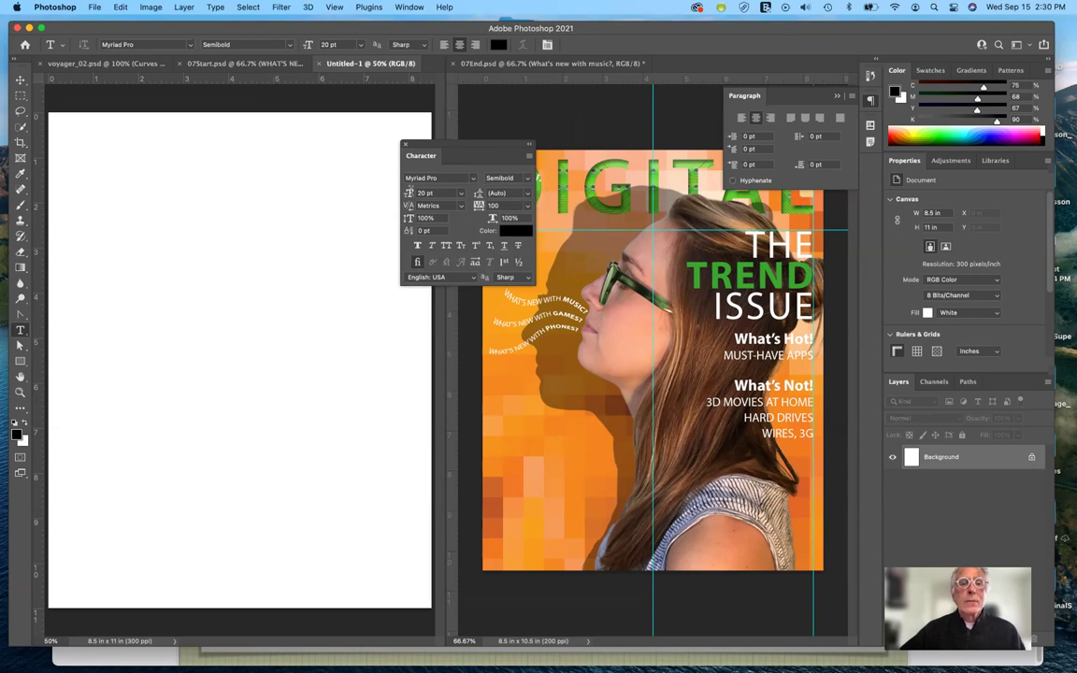
Step: Add point type reading "Some Type" near the upper middle of the blank page with the Horizontal Type tool
{"action": "left_click", "coordinate": [22, 331]}
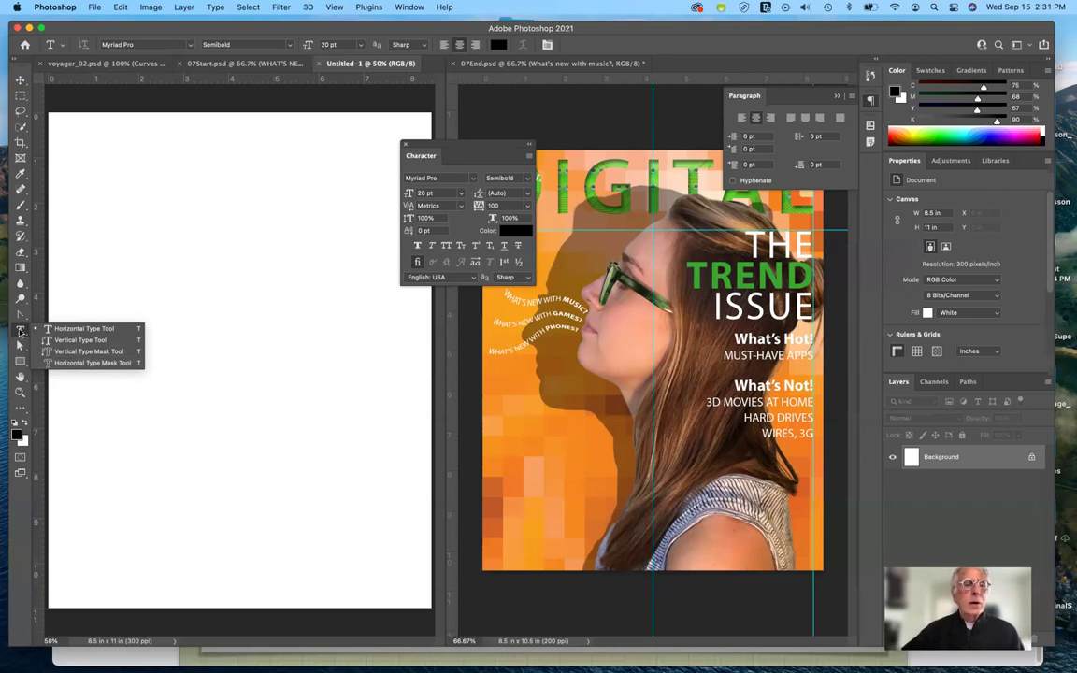
{"action": "left_click", "coordinate": [83, 328]}
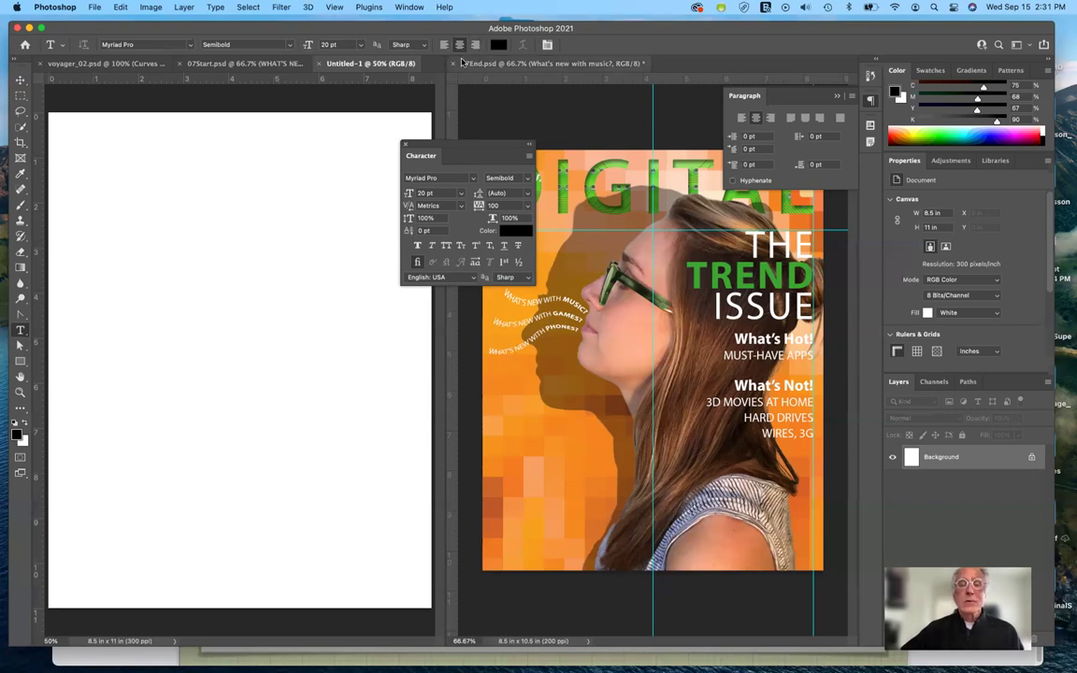
{"action": "left_click", "coordinate": [237, 231]}
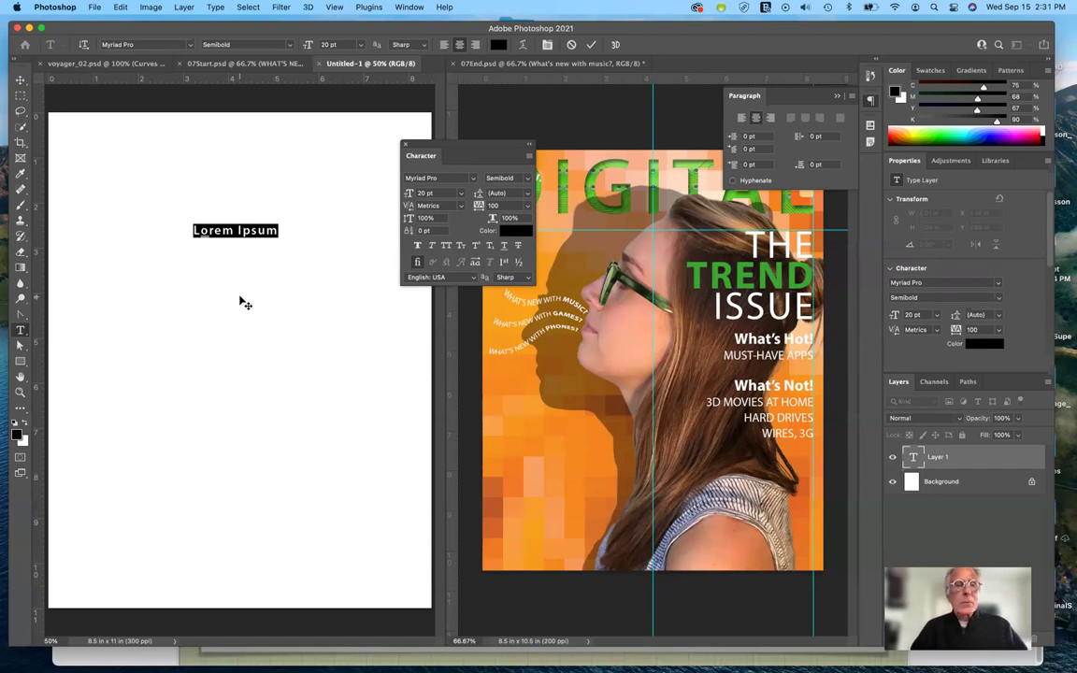
{"action": "type", "text": "So"}
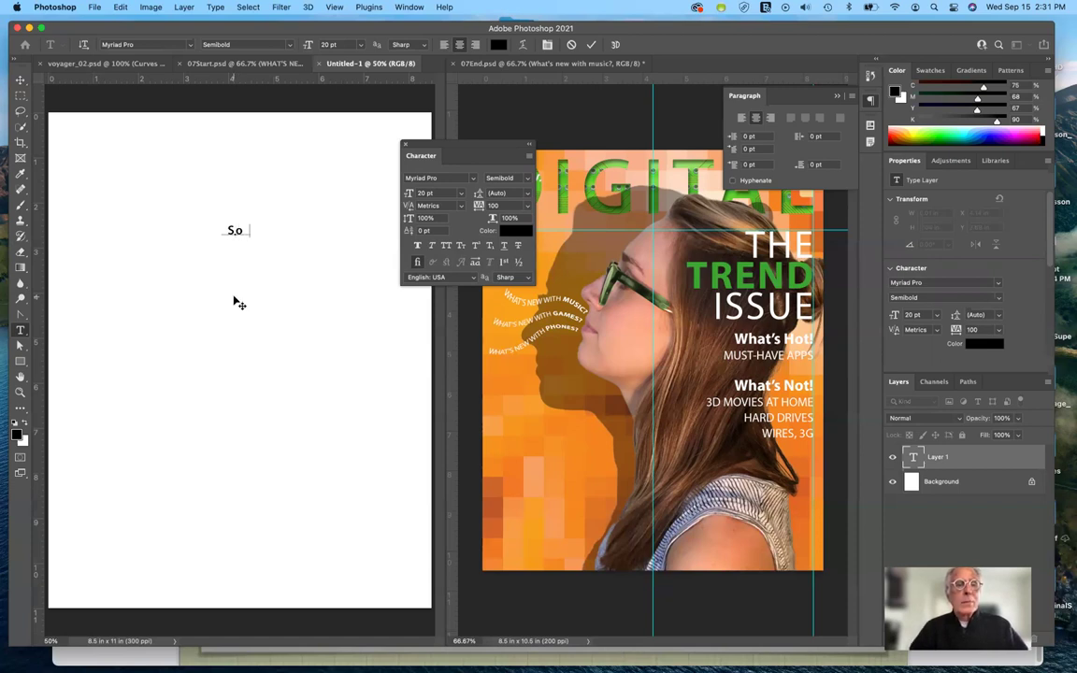
{"action": "type", "text": "me Type"}
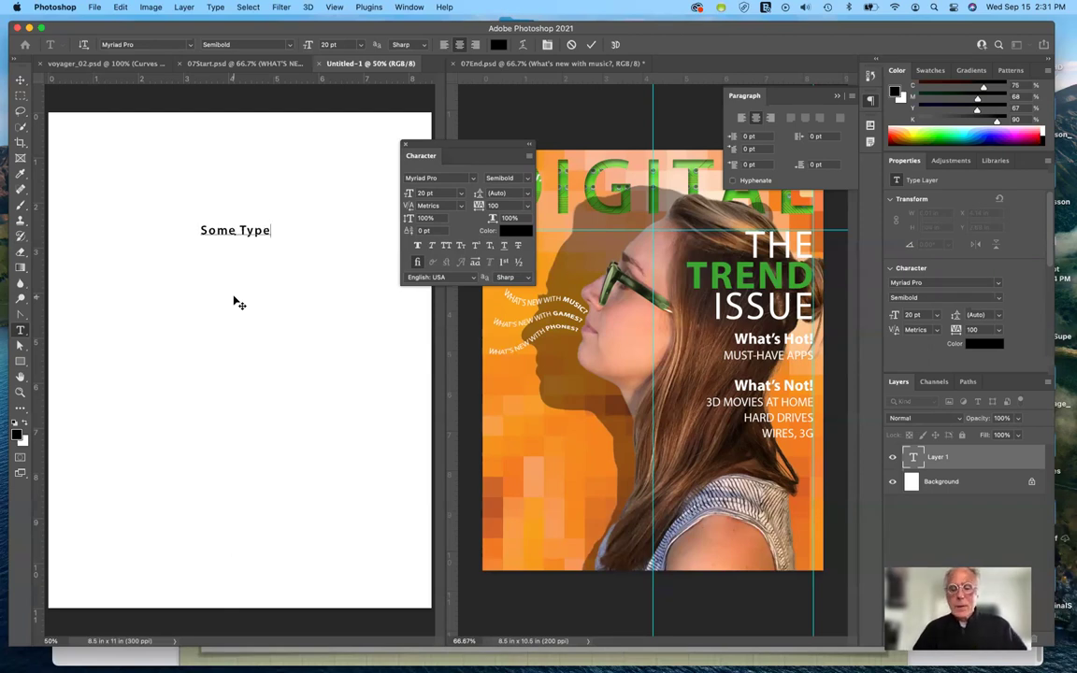
Step: Try extending "Some Type" with random filler characters over two lines, and delete the filler
{"action": "type", "text": " asdlkfjasdkfja "}
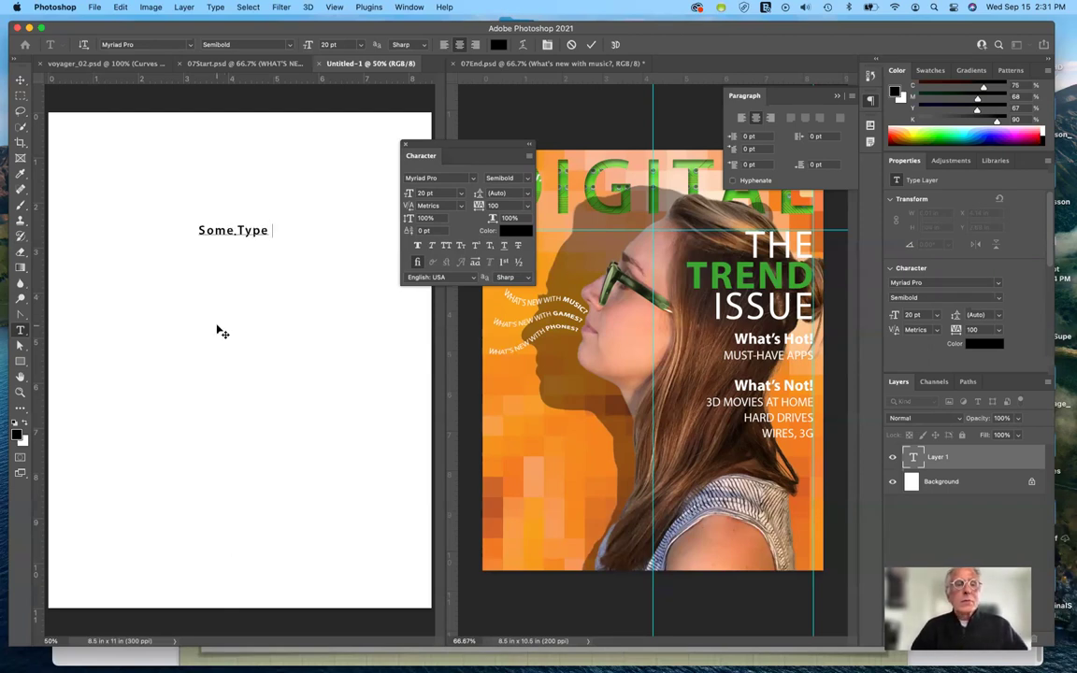
{"action": "type", "text": "s;dkfa;sldkf"}
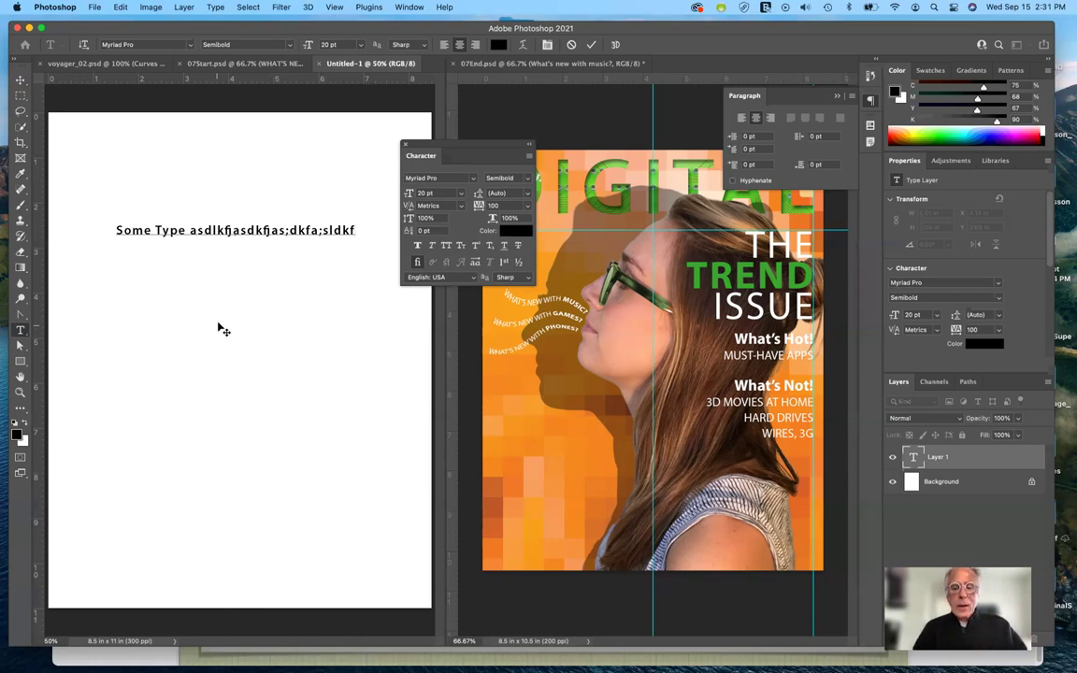
{"action": "type", "text": ";alsdkjfasdkfjasdkjf"}
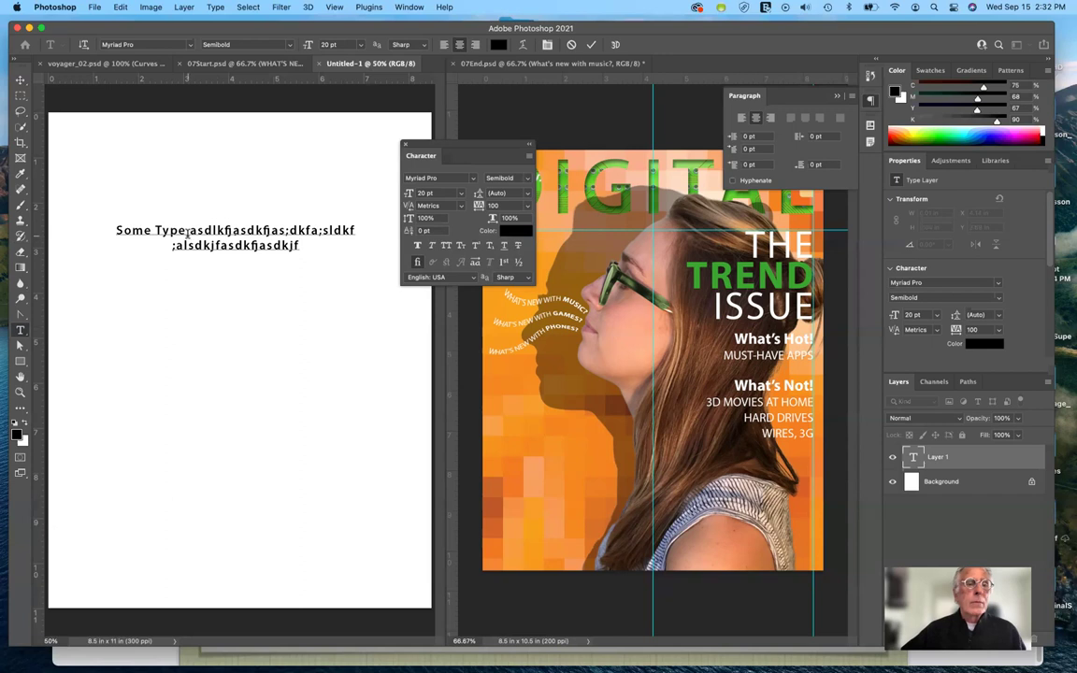
{"action": "left_click_drag", "start_coordinate": [187, 231], "coordinate": [298, 268]}
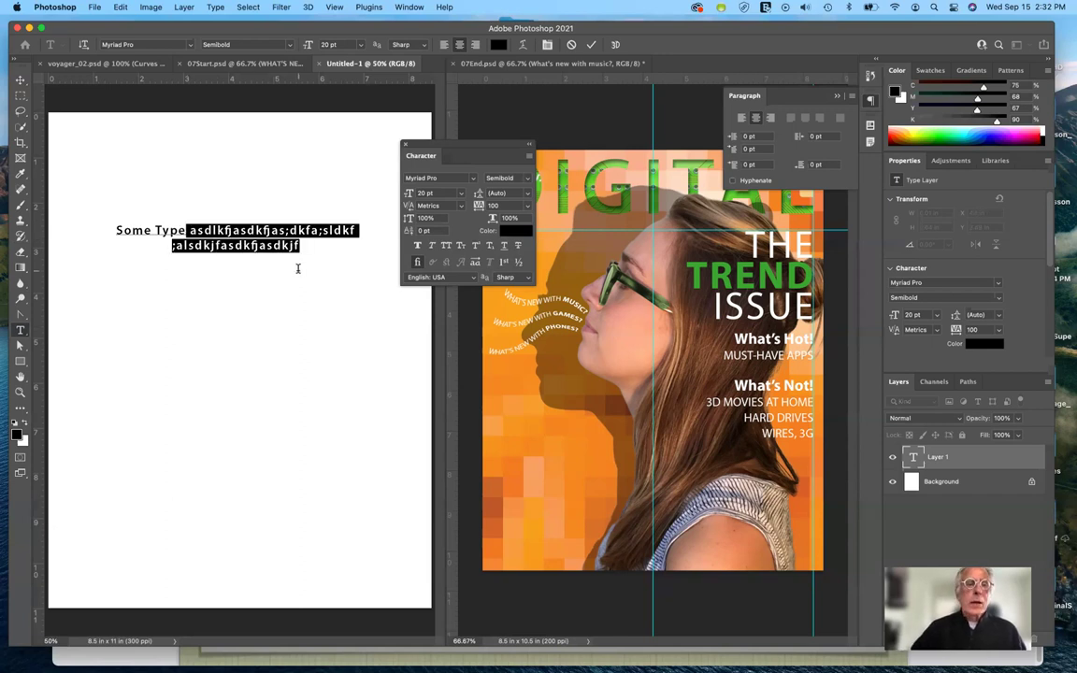
{"action": "key", "text": "BackSpace"}
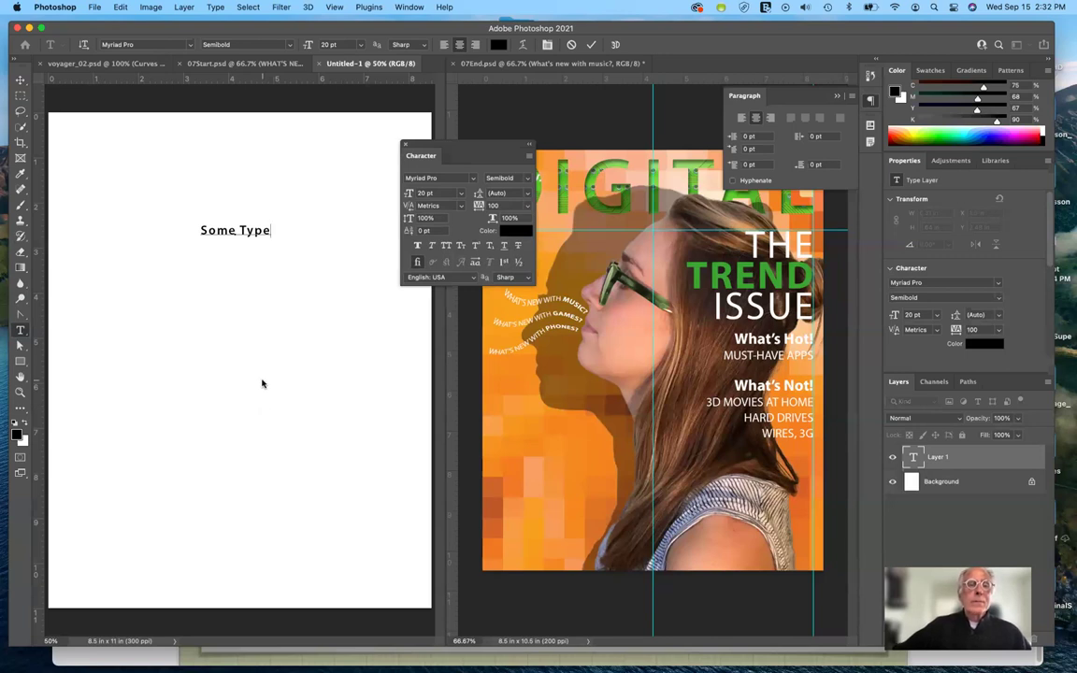
Step: Commit the "Some Type" text, reselect all of its characters and set the font size to 36 pt
{"action": "left_click", "coordinate": [593, 45]}
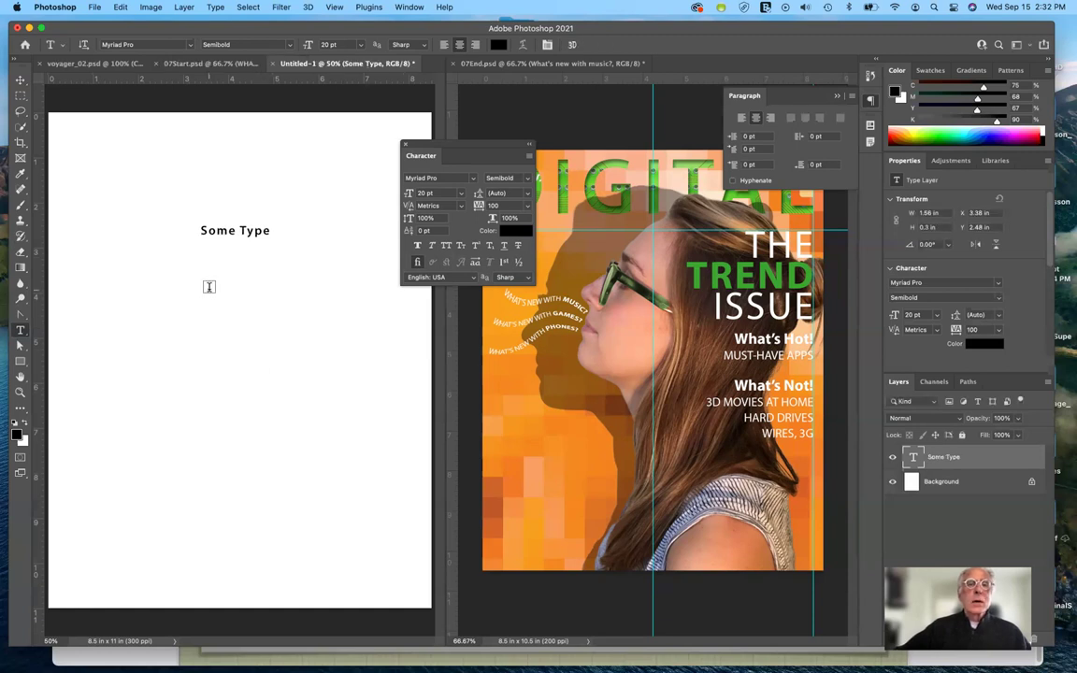
{"action": "left_click", "coordinate": [204, 230]}
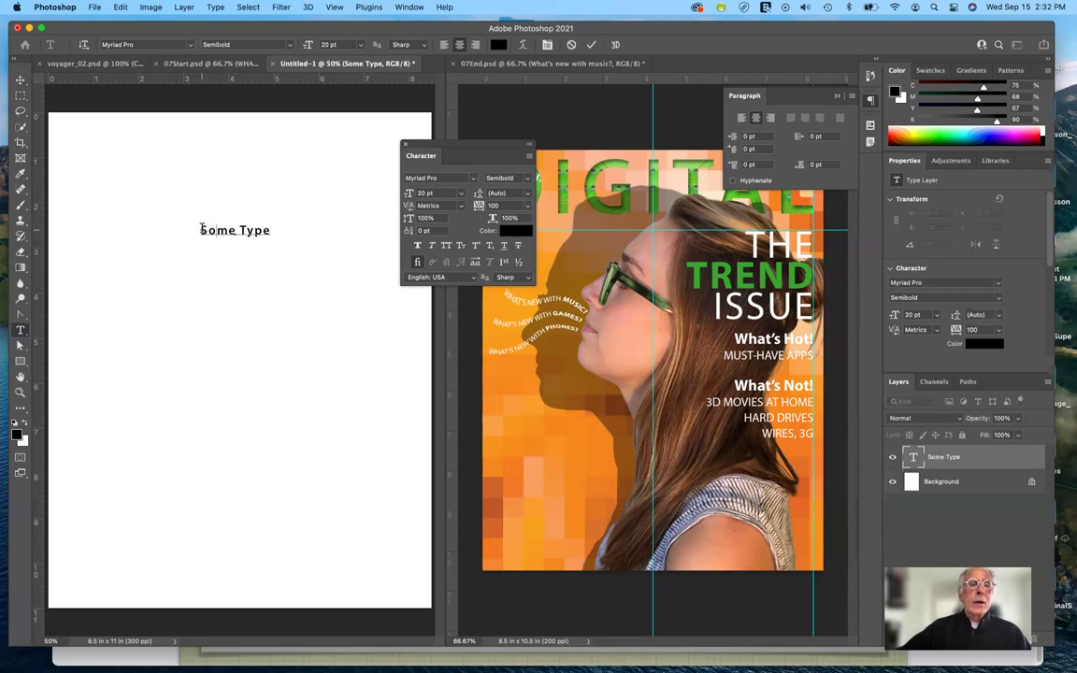
{"action": "key", "text": "shift+Right"}
{"action": "key", "text": "shift+Right"}
{"action": "key", "text": "shift+Right"}
{"action": "key", "text": "shift+Right"}
{"action": "key", "text": "shift+Right"}
{"action": "key", "text": "shift+Right"}
{"action": "key", "text": "shift+Right"}
{"action": "key", "text": "shift+Right"}
{"action": "key", "text": "shift+Right"}
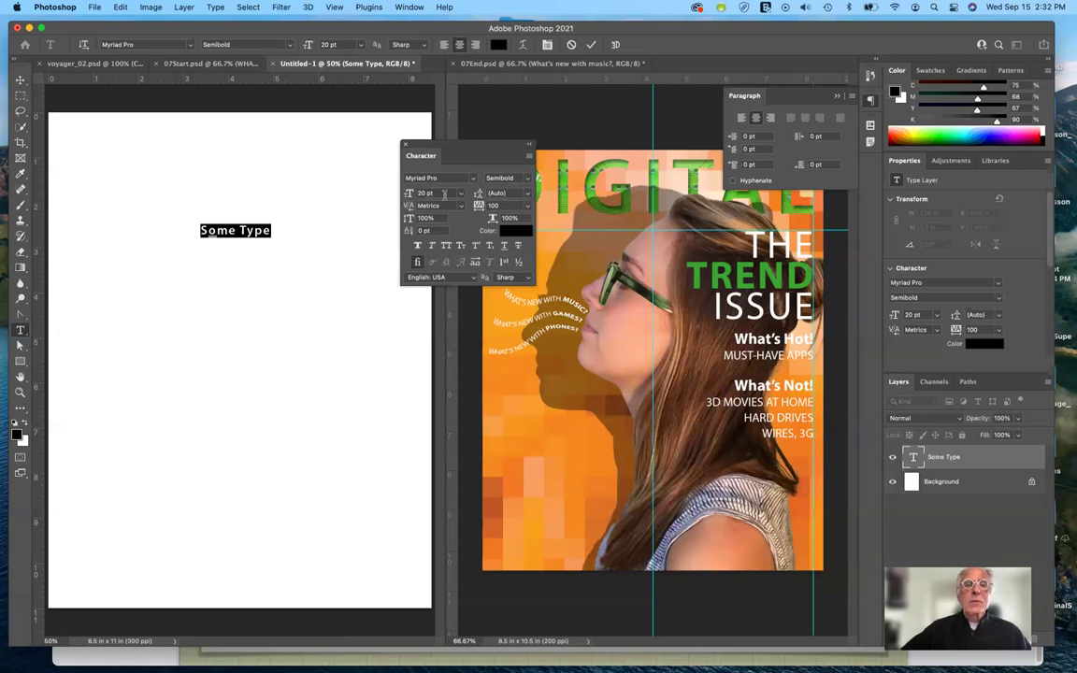
{"action": "left_click", "coordinate": [461, 195]}
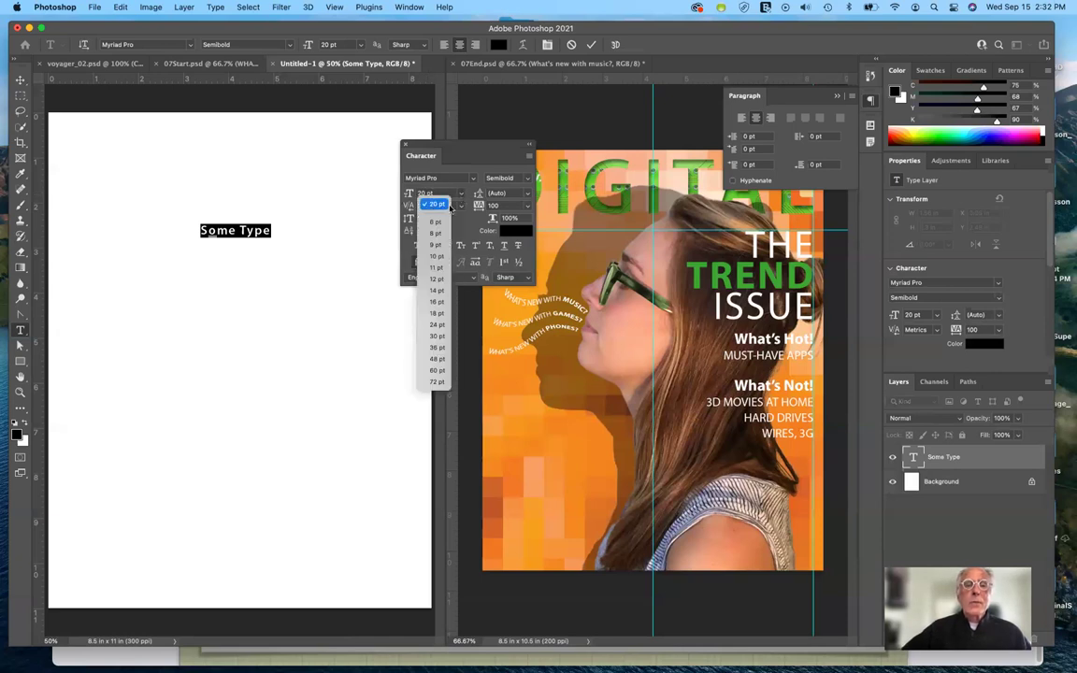
{"action": "left_click", "coordinate": [446, 349]}
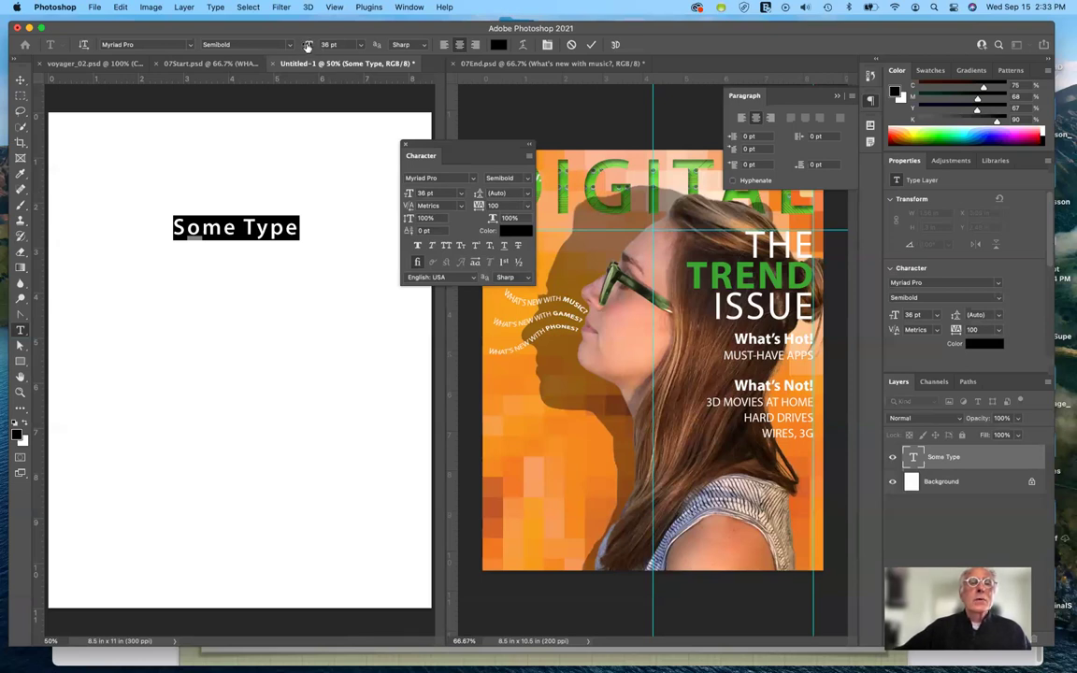
Step: Scrub the font size of the selected "Some Type" text up to 87 pt
{"action": "left_click_drag", "start_coordinate": [309, 45], "coordinate": [330, 45]}
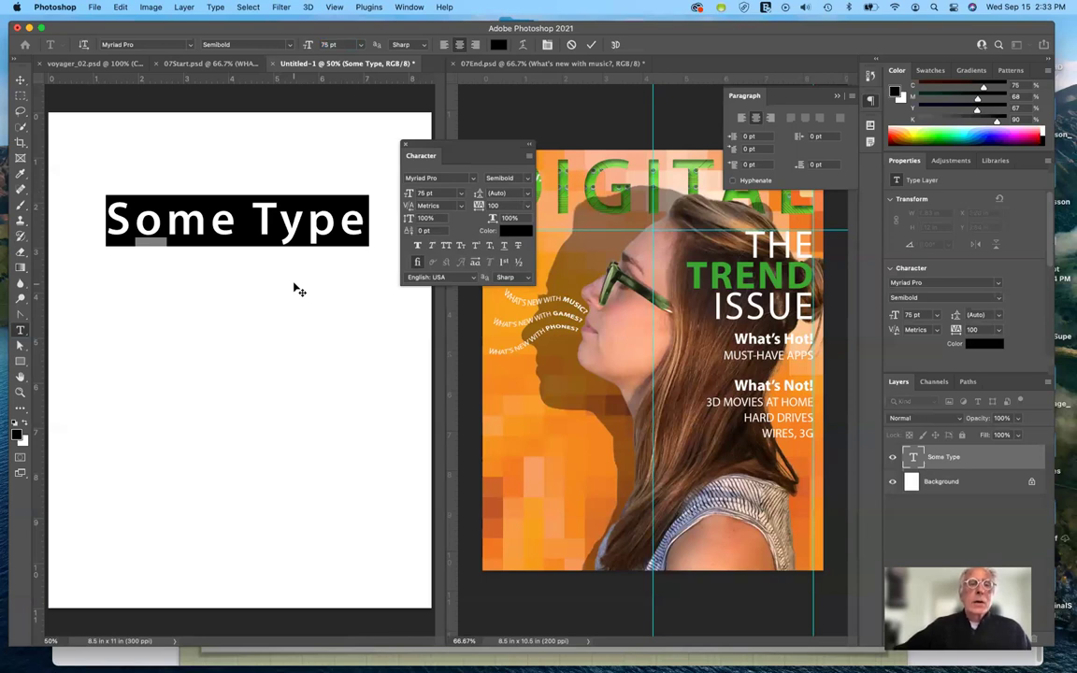
{"action": "left_click", "coordinate": [292, 45]}
{"action": "mouse_move", "coordinate": [307, 45]}
{"action": "left_mouse_down"}
{"action": "mouse_move", "coordinate": [254, 47]}
{"action": "mouse_move", "coordinate": [339, 47]}
{"action": "mouse_move", "coordinate": [287, 48]}
{"action": "left_mouse_up"}
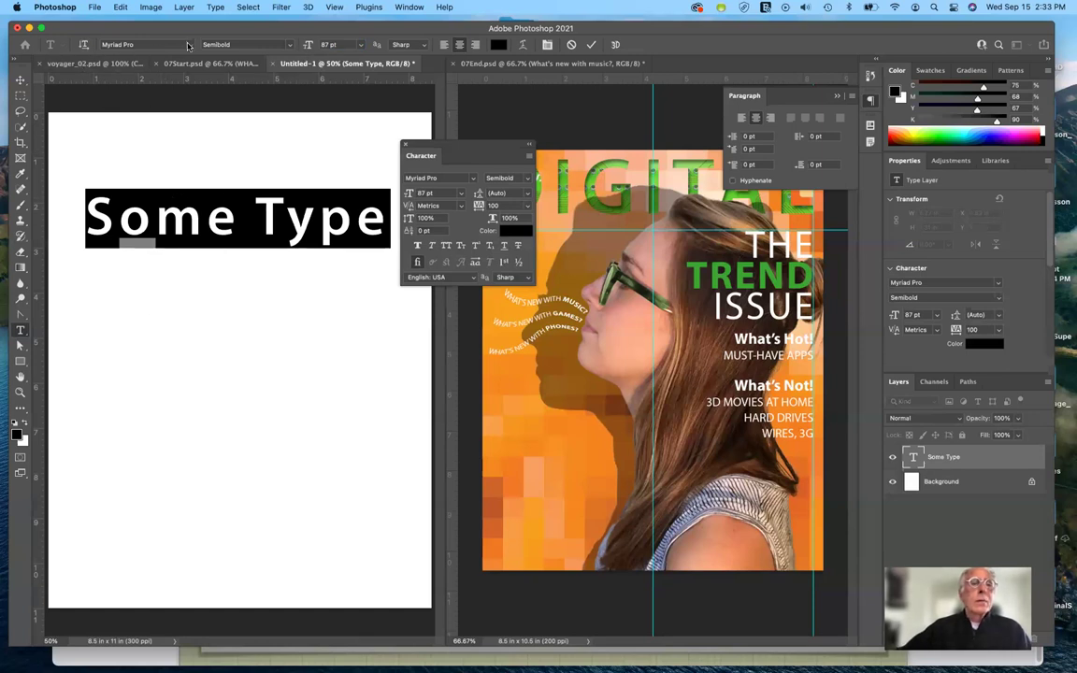
Step: Preview other fonts on the selected "Some Type" text, keep Myriad Pro and set its style to Bold
{"action": "left_click_drag", "start_coordinate": [498, 151], "coordinate": [583, 103]}
{"action": "left_click", "coordinate": [559, 131]}
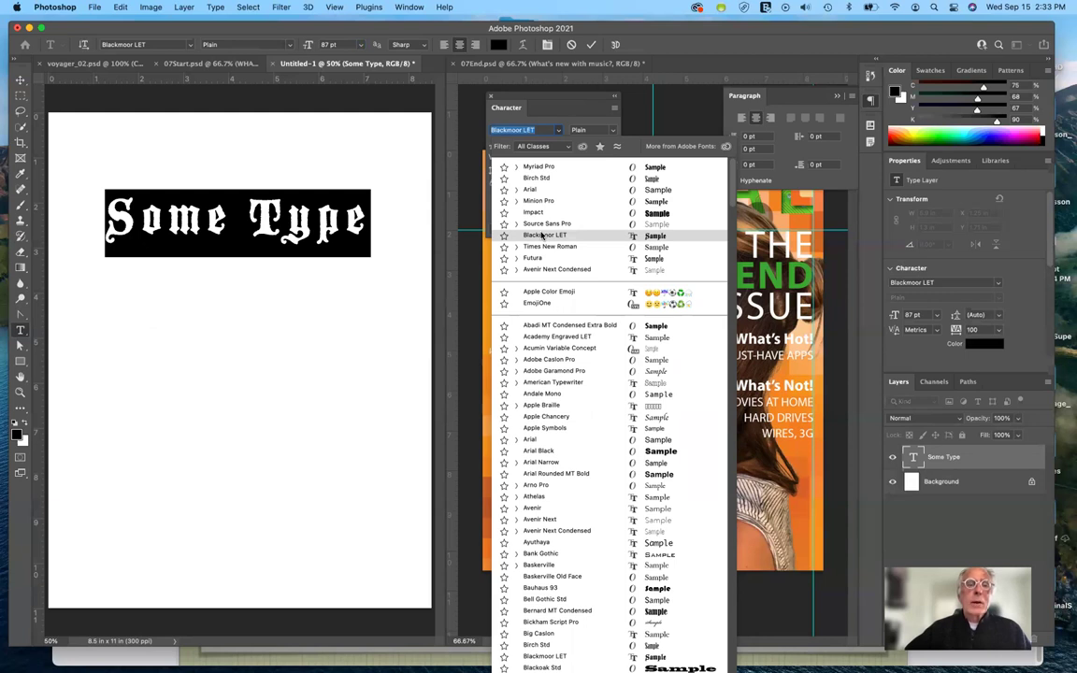
{"action": "left_click", "coordinate": [541, 167]}
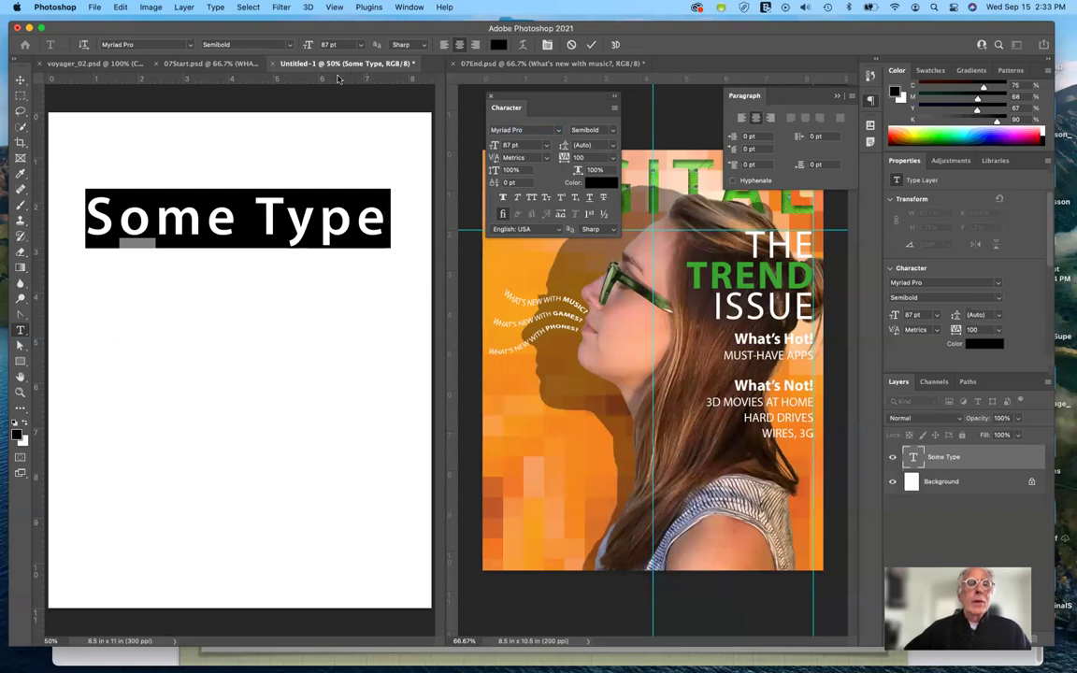
{"action": "left_click", "coordinate": [290, 45]}
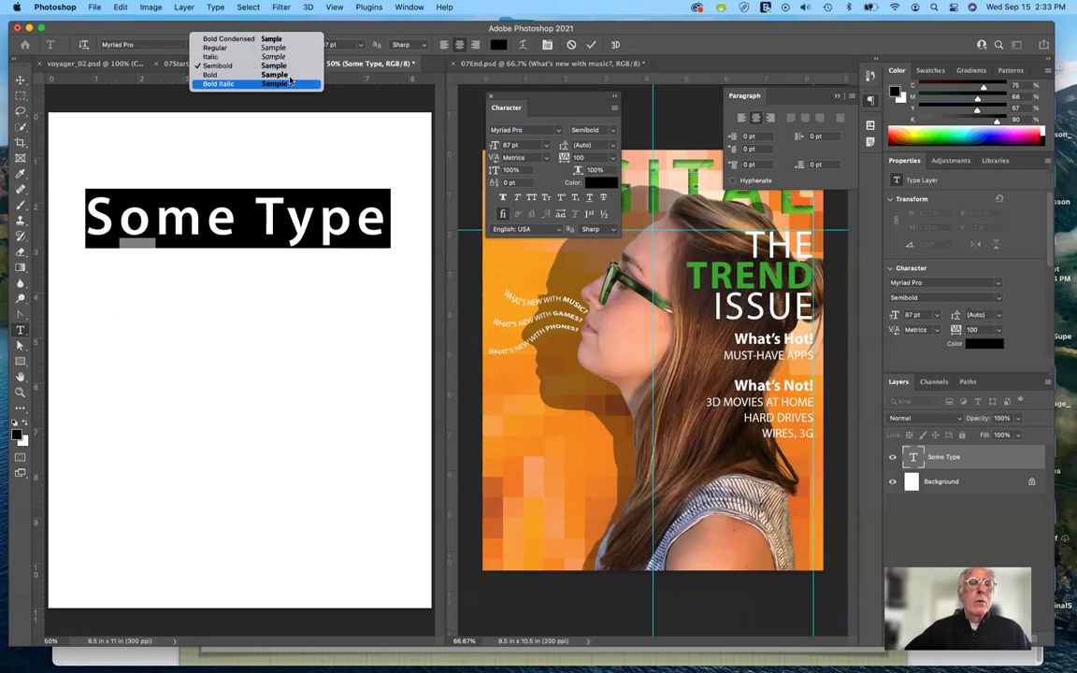
{"action": "left_click", "coordinate": [290, 76]}
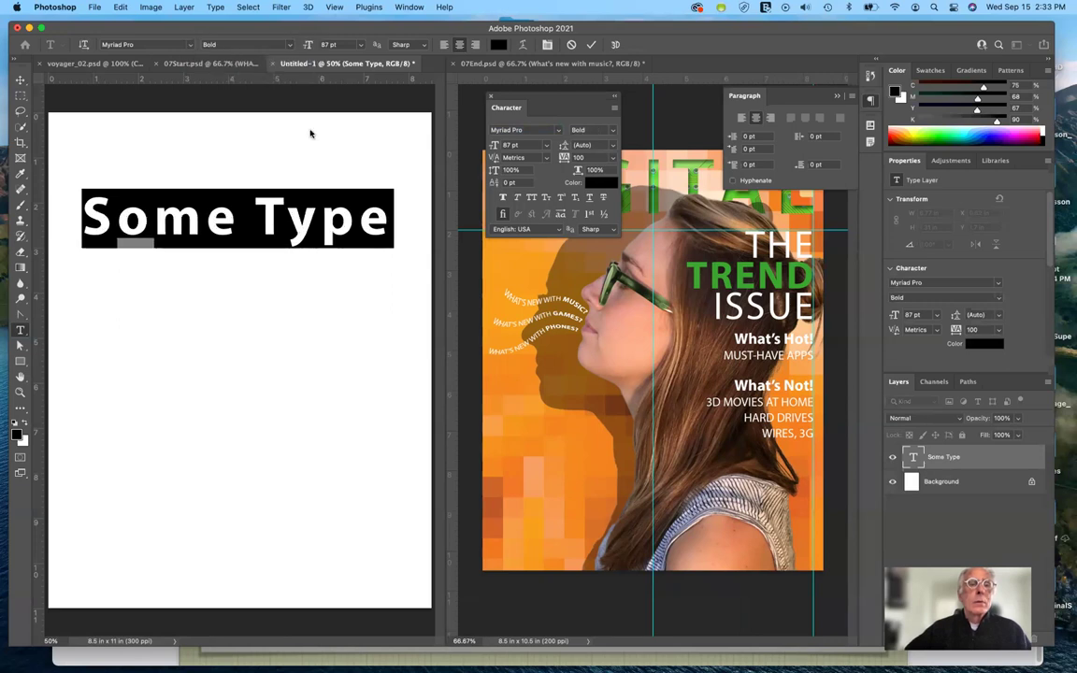
Step: Select only the letter T of "Type", check the available font styles, and commit the text without choosing one
{"action": "left_click", "coordinate": [293, 234]}
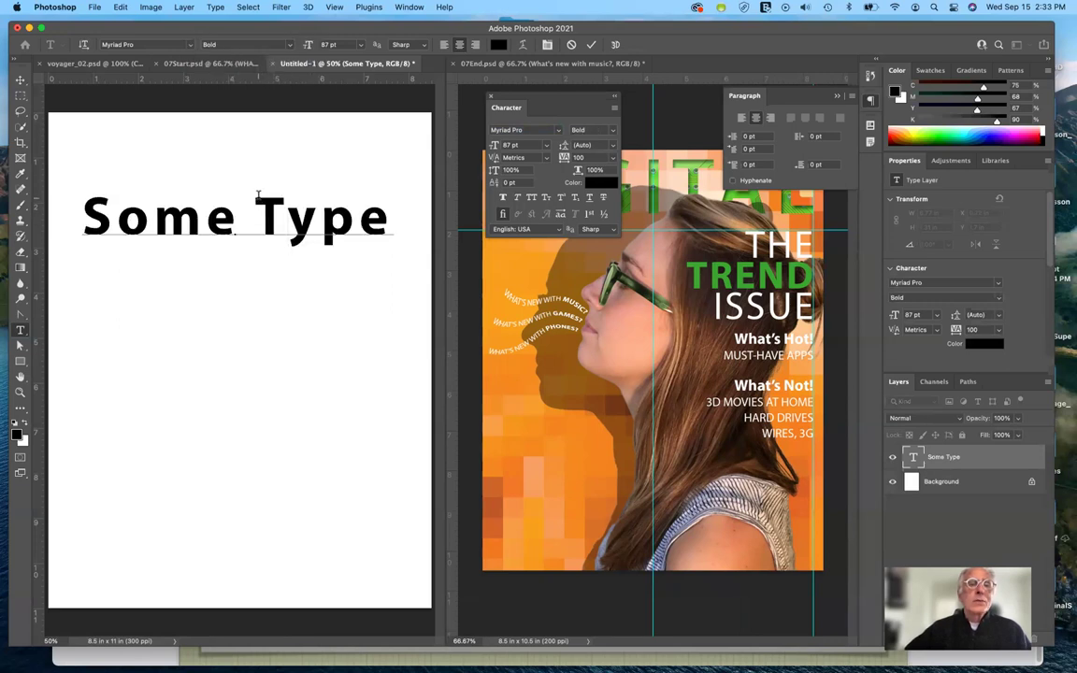
{"action": "left_click_drag", "start_coordinate": [257, 198], "coordinate": [287, 210]}
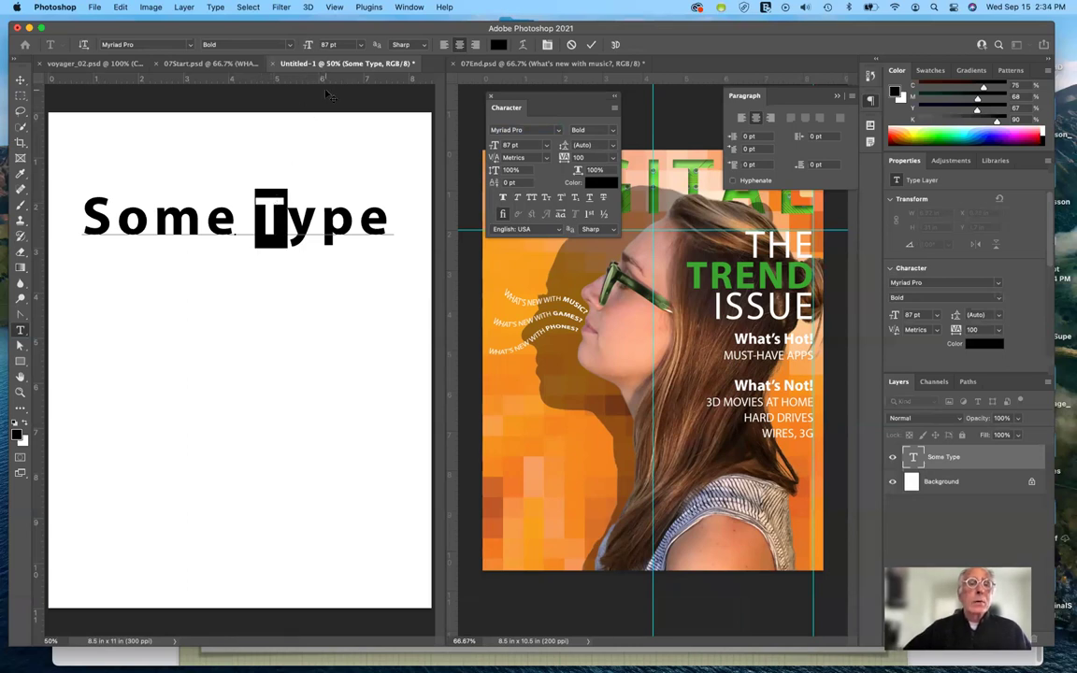
{"action": "left_click", "coordinate": [290, 45]}
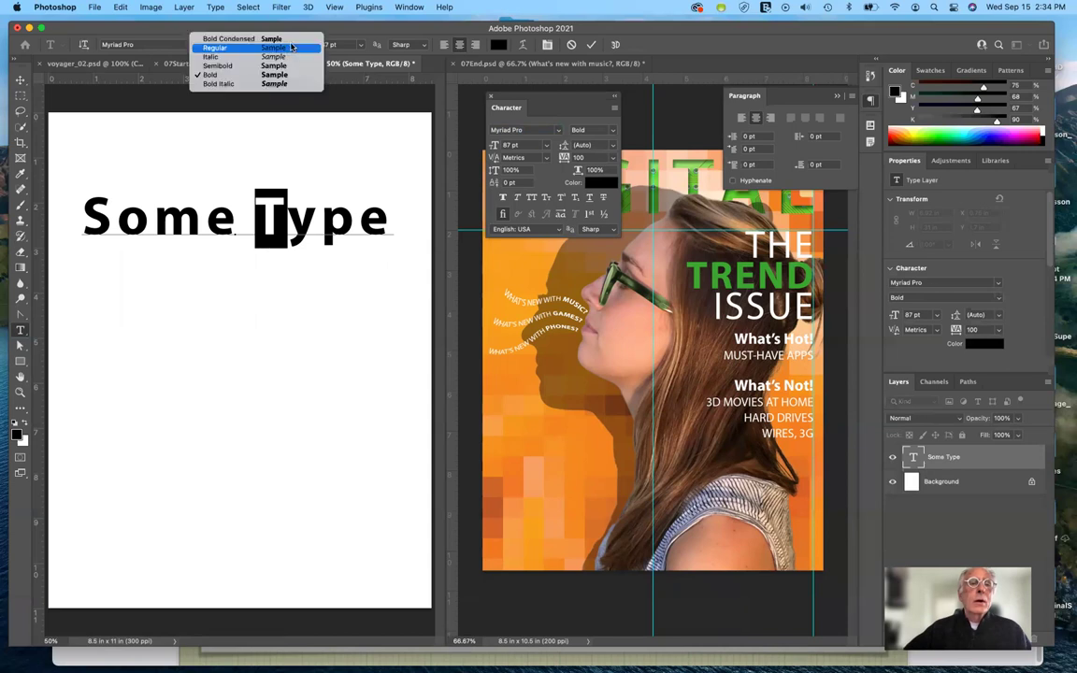
{"action": "key", "text": "Escape"}
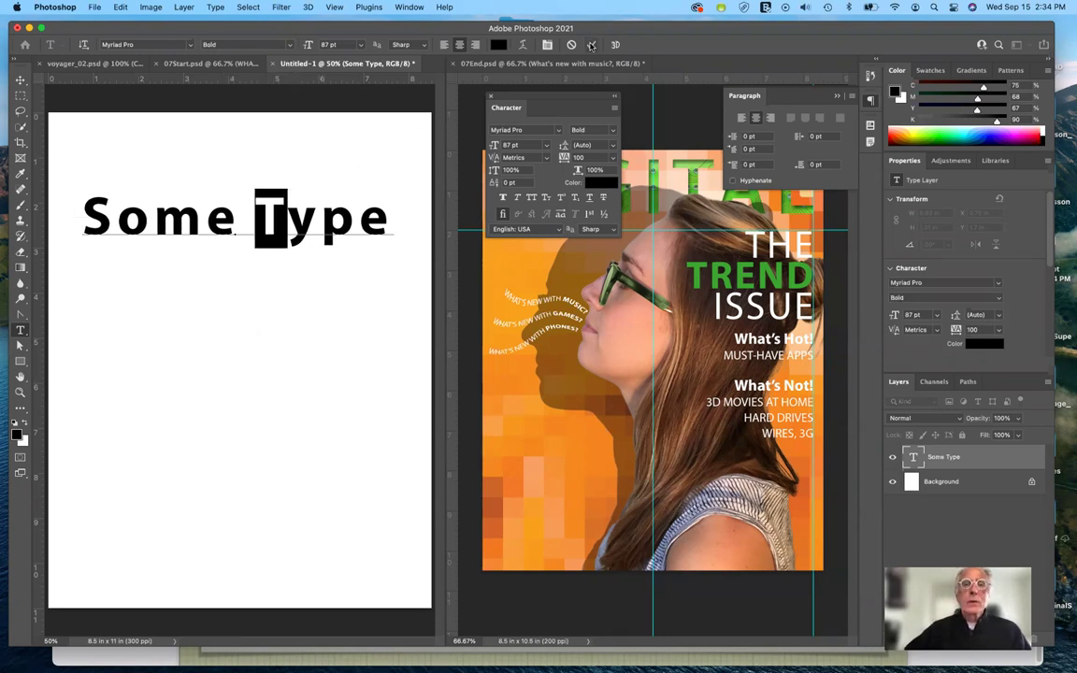
{"action": "left_click", "coordinate": [591, 44]}
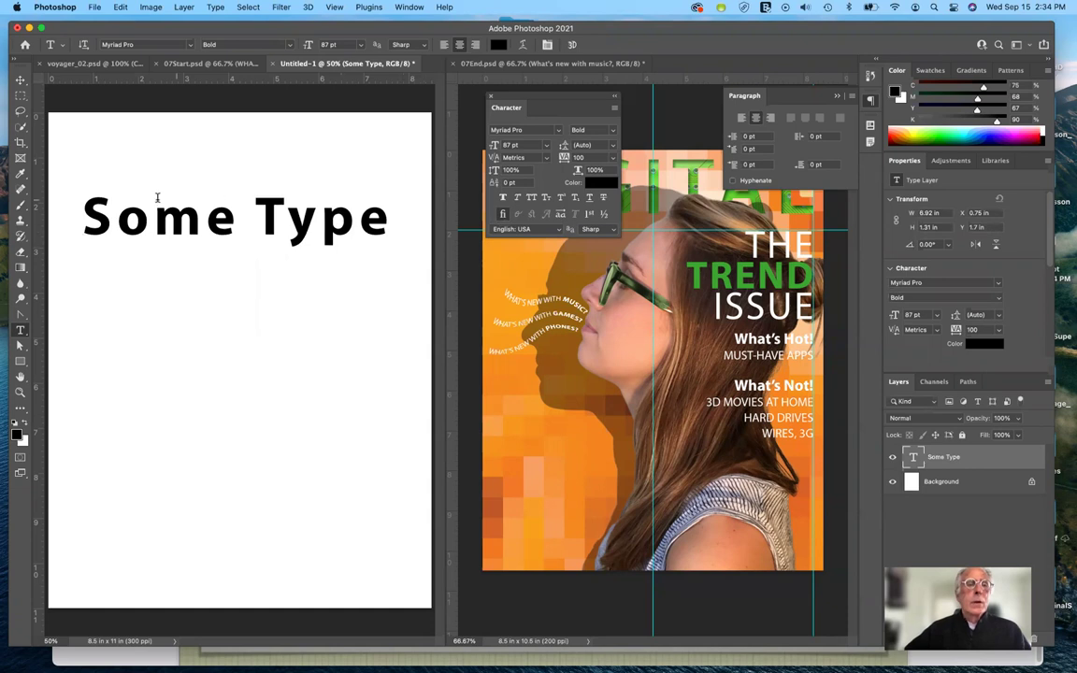
Step: Try left and right alignment on all of "Some Type", return it to centered and leave text editing
{"action": "left_click", "coordinate": [84, 183]}
{"action": "left_click_drag", "start_coordinate": [98, 204], "coordinate": [420, 210]}
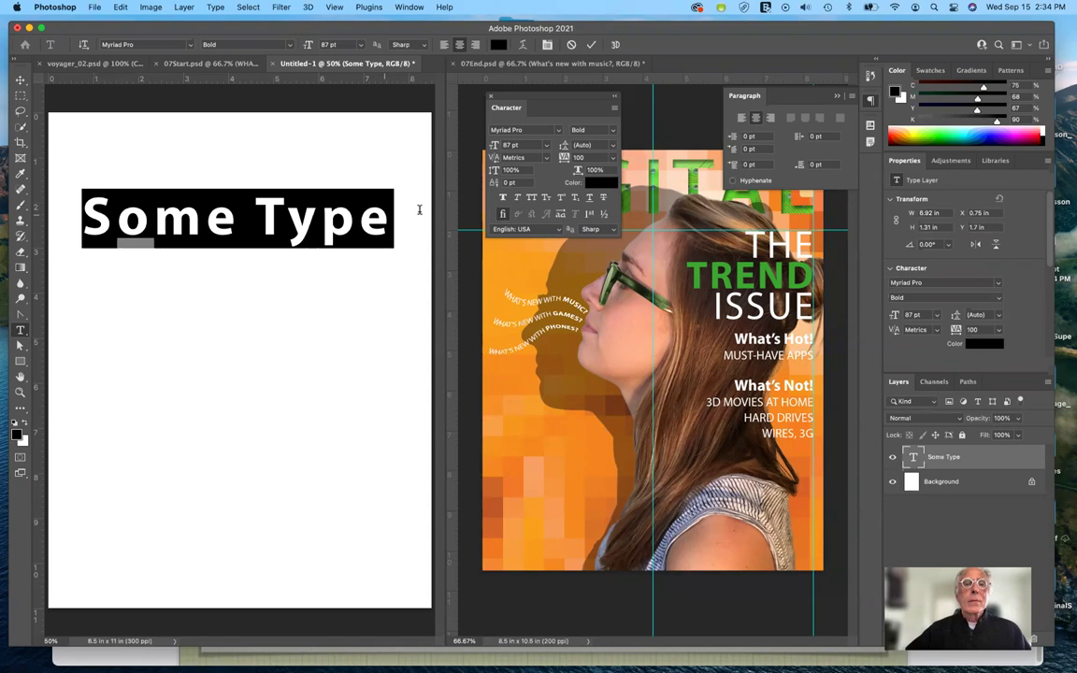
{"action": "left_click", "coordinate": [444, 45]}
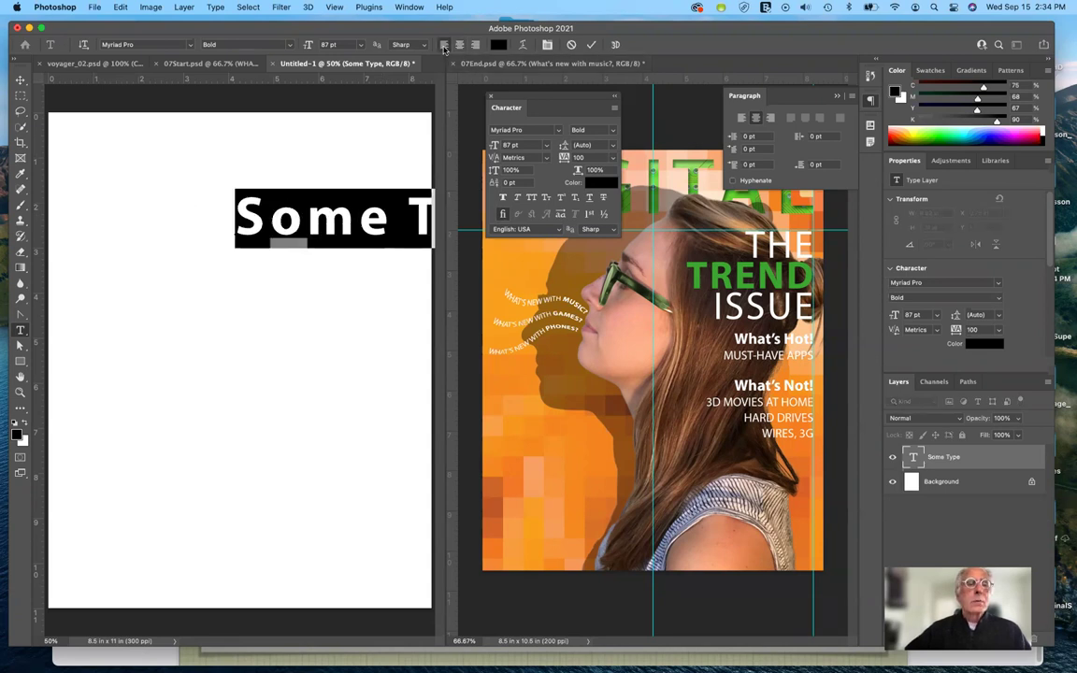
{"action": "mouse_move", "coordinate": [248, 210]}
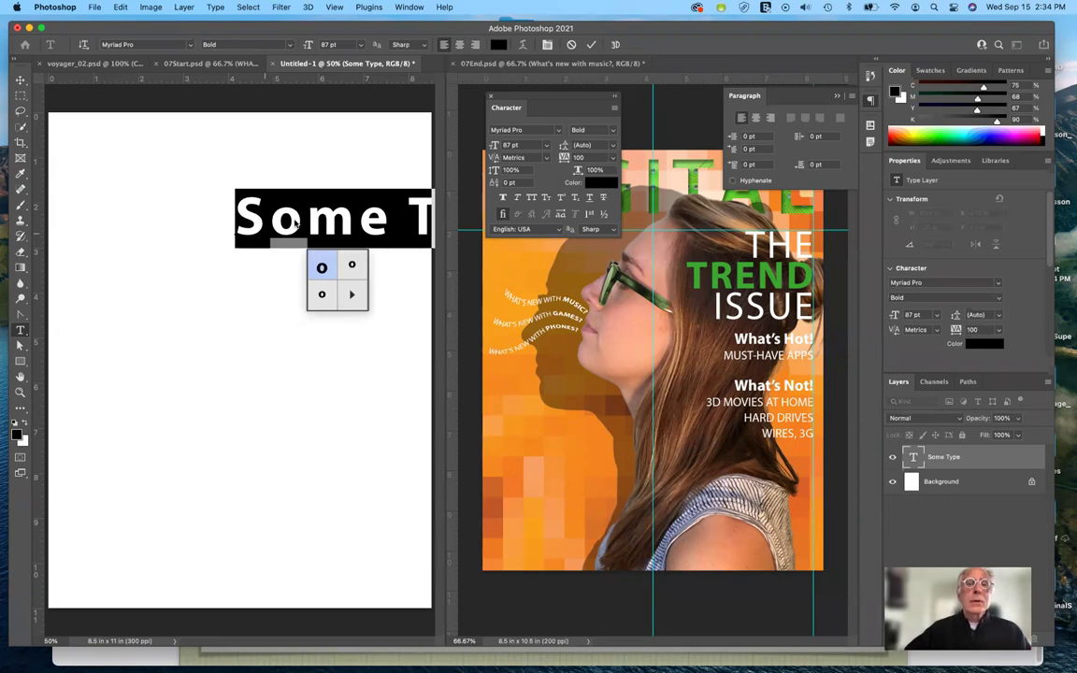
{"action": "left_click", "coordinate": [475, 45]}
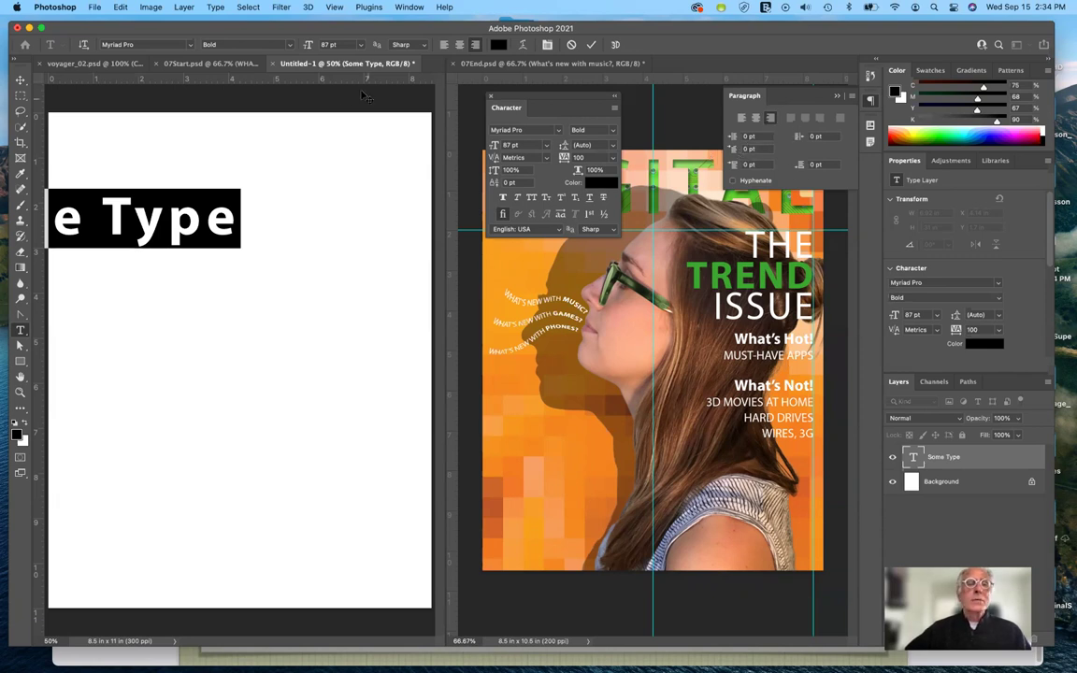
{"action": "left_click", "coordinate": [460, 45]}
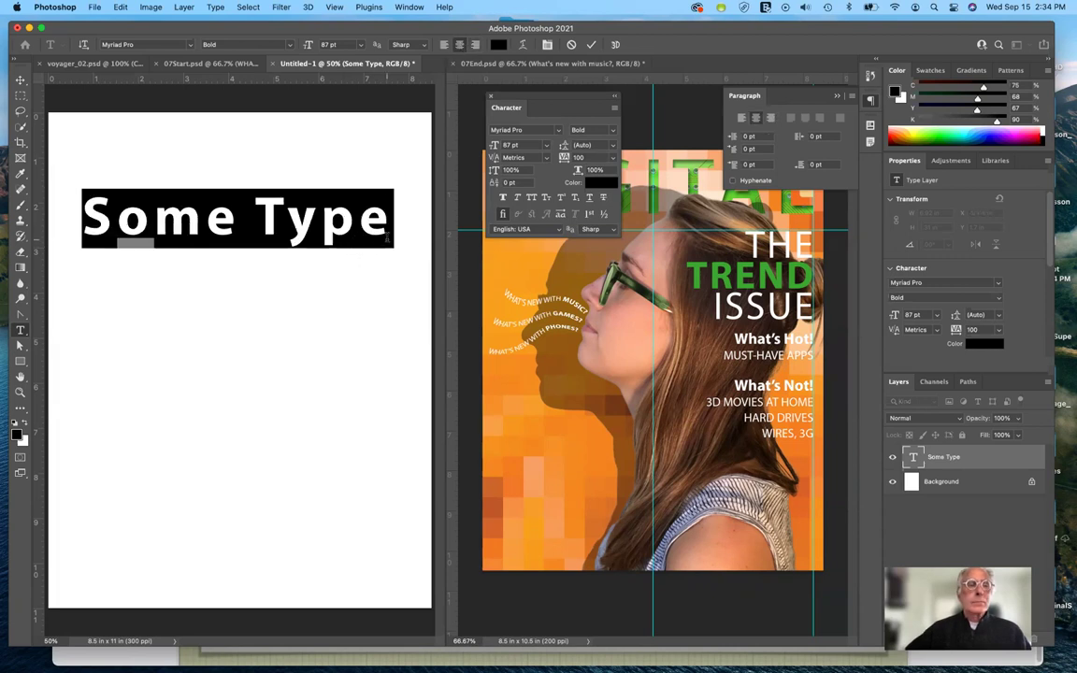
{"action": "left_click", "coordinate": [19, 79]}
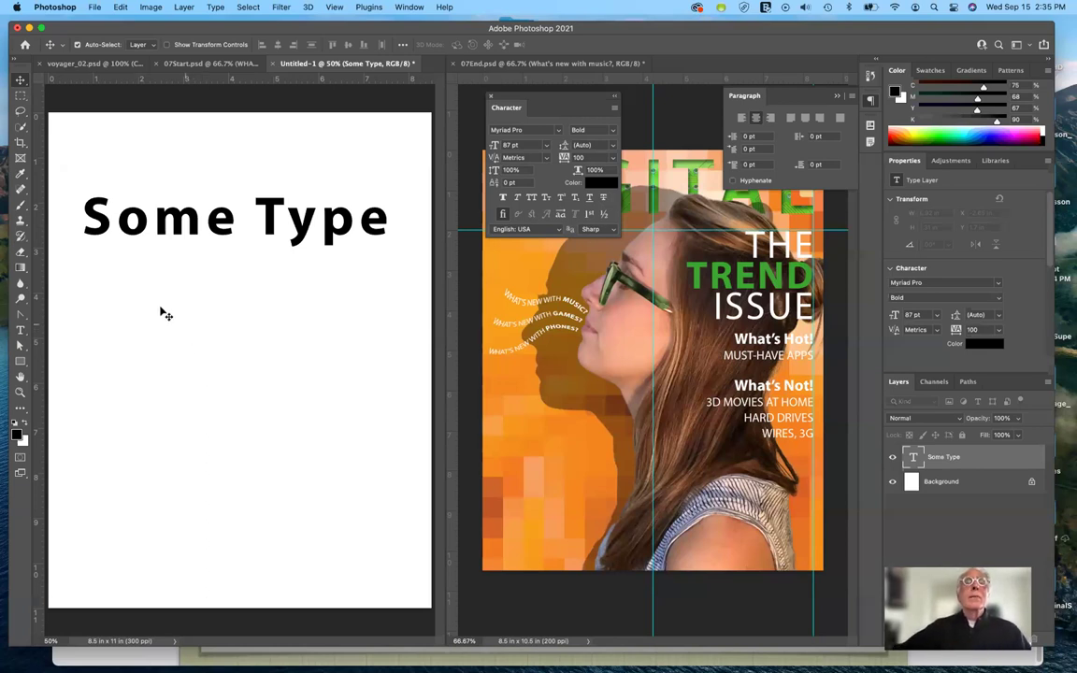
Step: Draw a paragraph text box about 3.96 by 3.32 in below "Some Type", with left-aligned placeholder text at 12 pt
{"action": "left_click", "coordinate": [19, 329]}
{"action": "left_click_drag", "start_coordinate": [157, 315], "coordinate": [336, 477]}
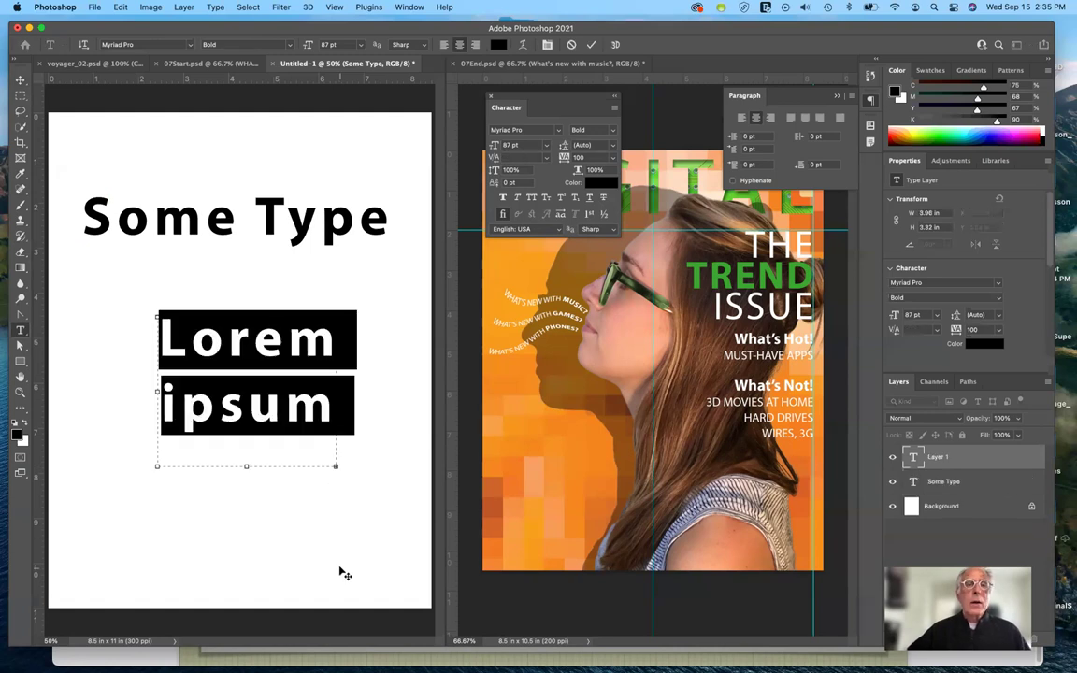
{"action": "left_click", "coordinate": [445, 45]}
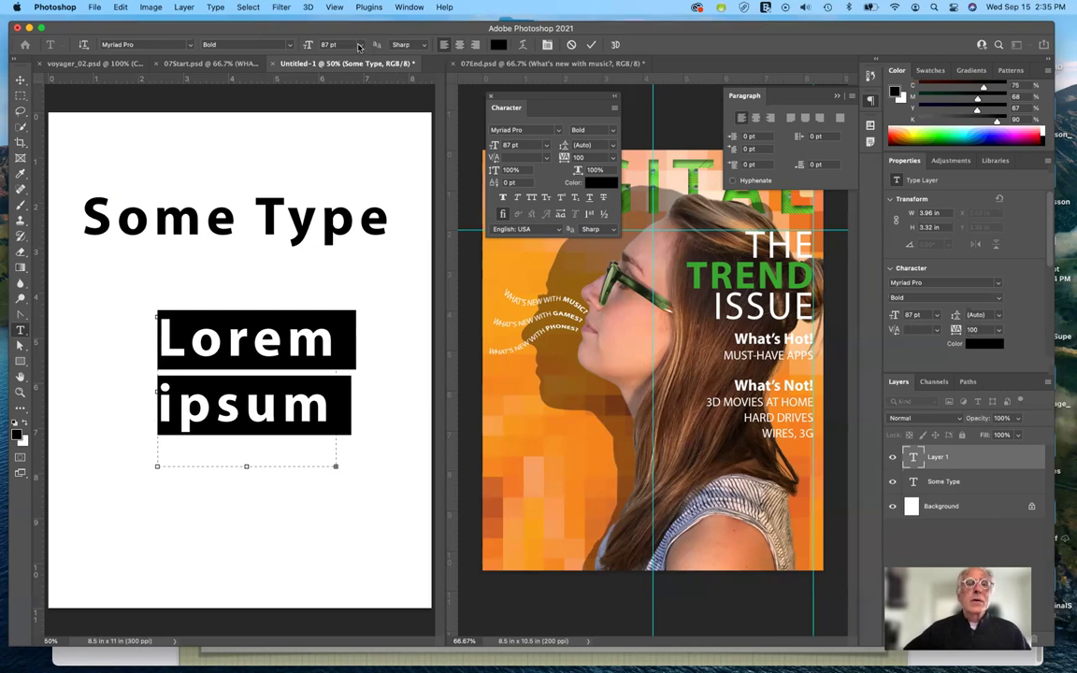
{"action": "left_click", "coordinate": [359, 45]}
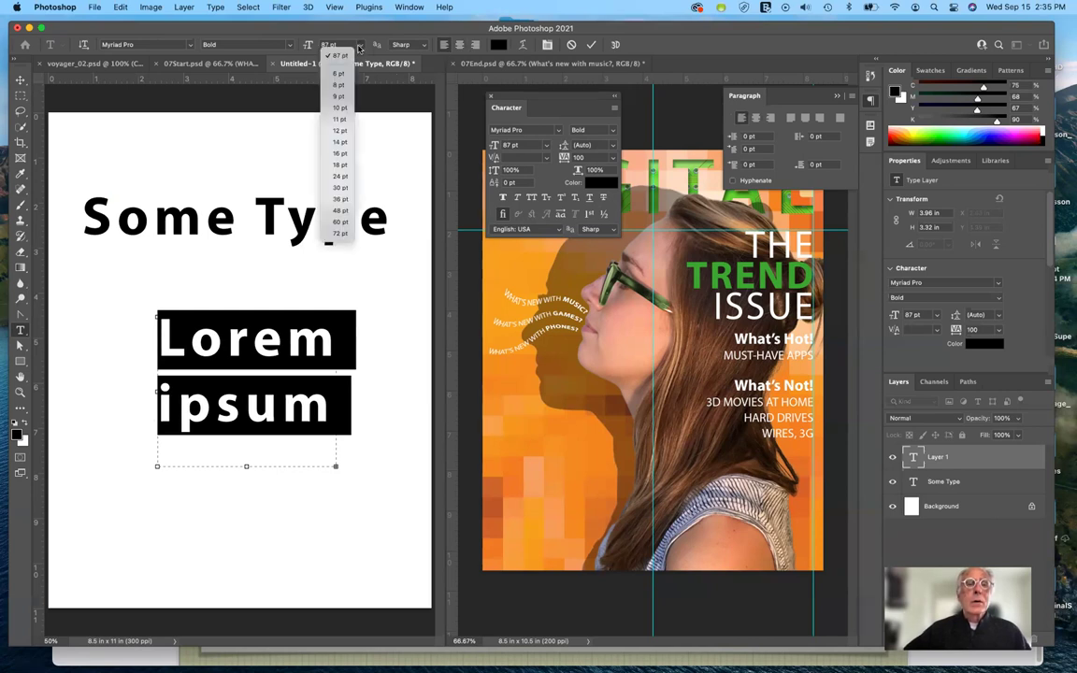
{"action": "left_click", "coordinate": [341, 131]}
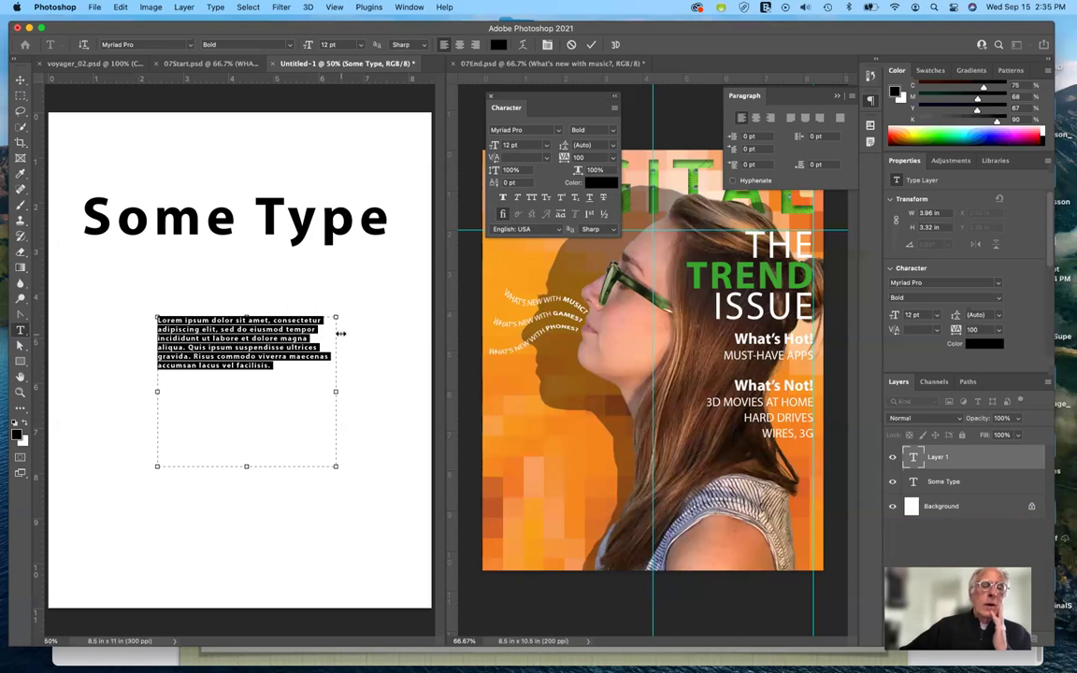
Step: Add a line of random filler characters below the lorem ipsum paragraph, and resize its text box to about 3.66 by 1.85 in
{"action": "left_click", "coordinate": [280, 371]}
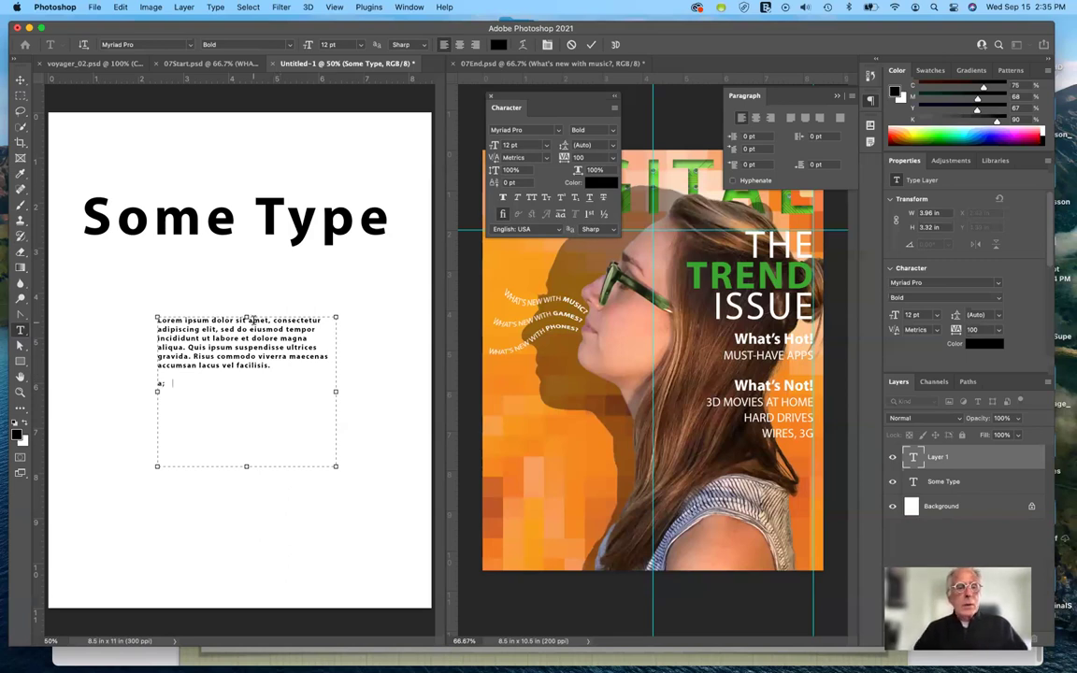
{"action": "type", "text": ";sdlkfjas;dkfj"}
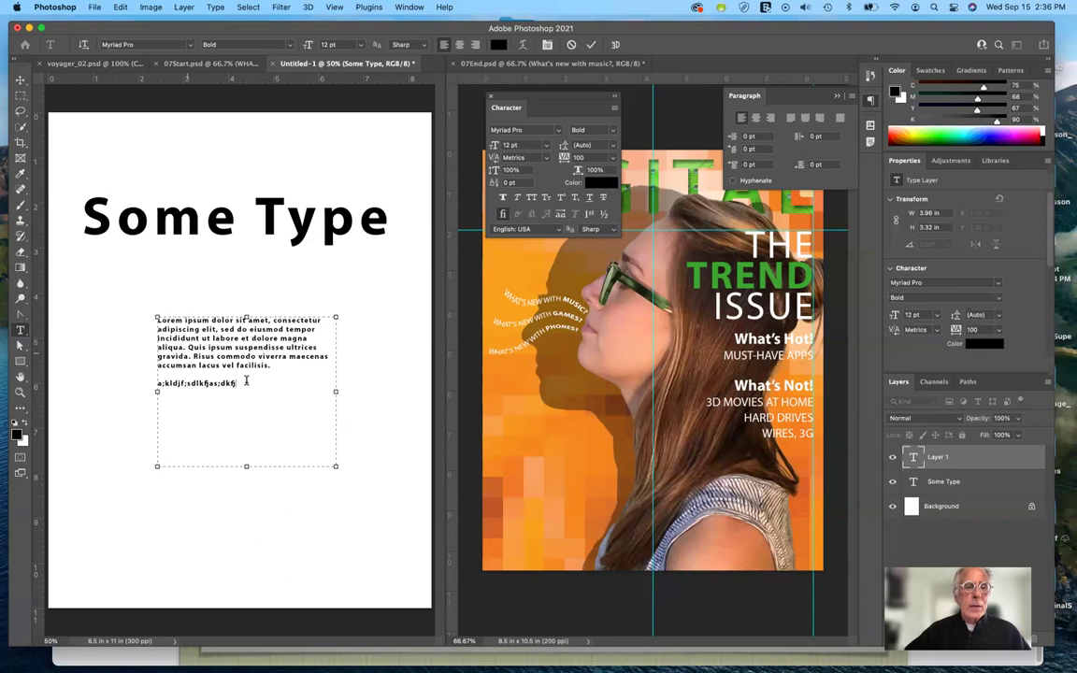
{"action": "left_click_drag", "start_coordinate": [247, 310], "coordinate": [247, 289]}
{"action": "mouse_move", "coordinate": [331, 379]}
{"action": "left_mouse_down"}
{"action": "mouse_move", "coordinate": [257, 376]}
{"action": "mouse_move", "coordinate": [321, 378]}
{"action": "left_mouse_up"}
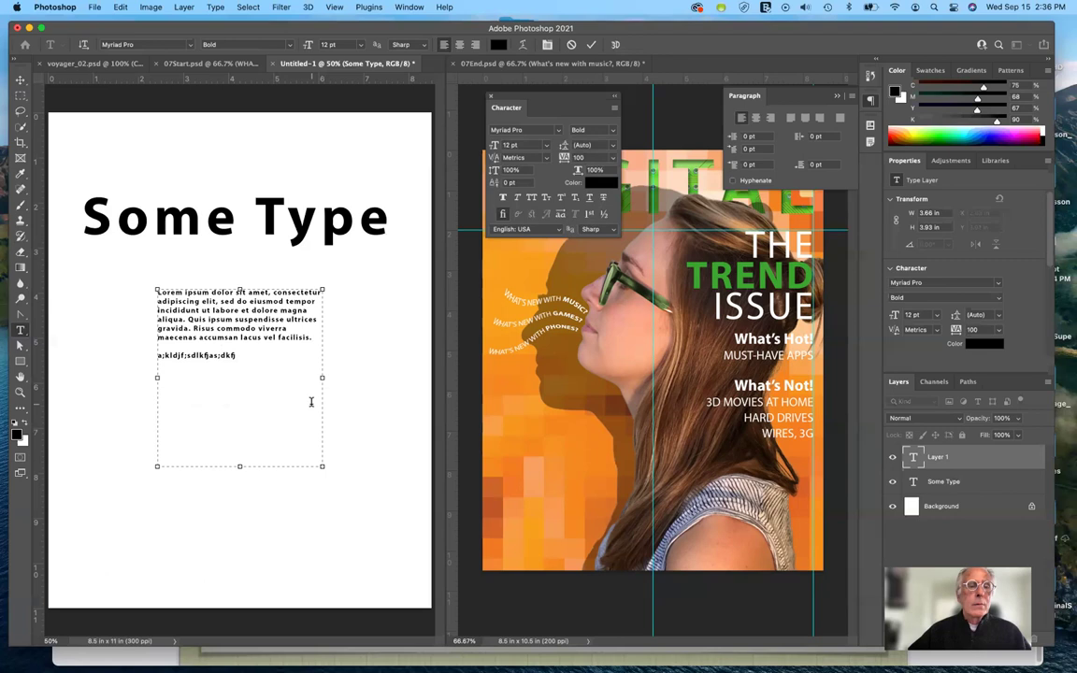
{"action": "left_click_drag", "start_coordinate": [241, 466], "coordinate": [242, 372]}
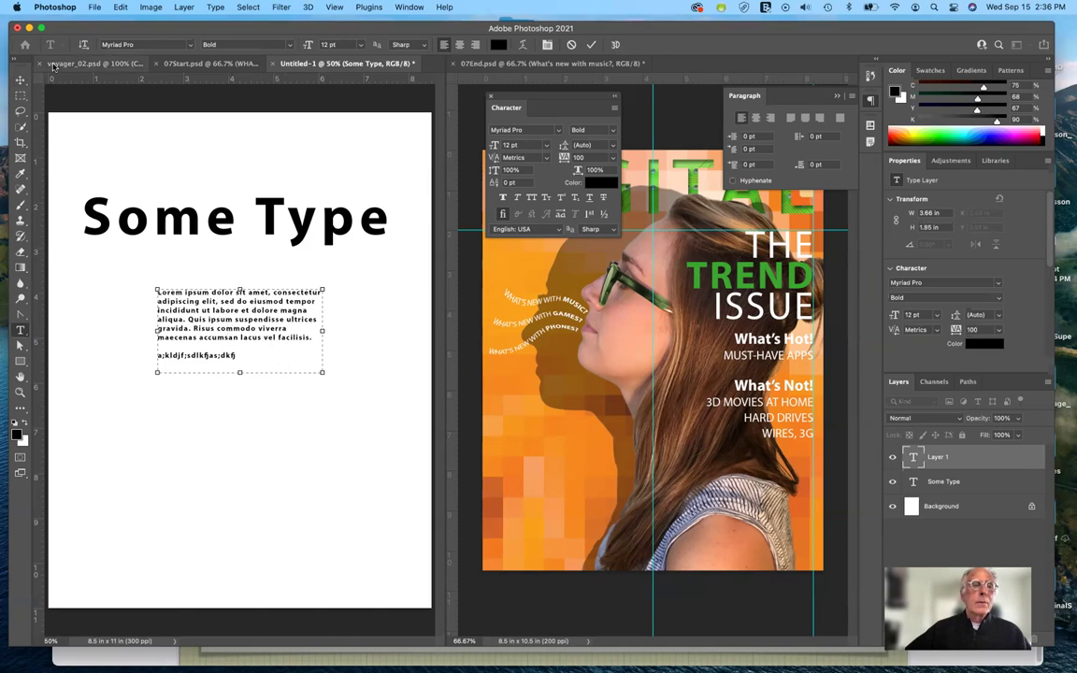
Step: Commit the paragraph text and move it to the lower left of the page, at about X 1.3 in, Y 7.13 in
{"action": "left_click", "coordinate": [591, 45]}
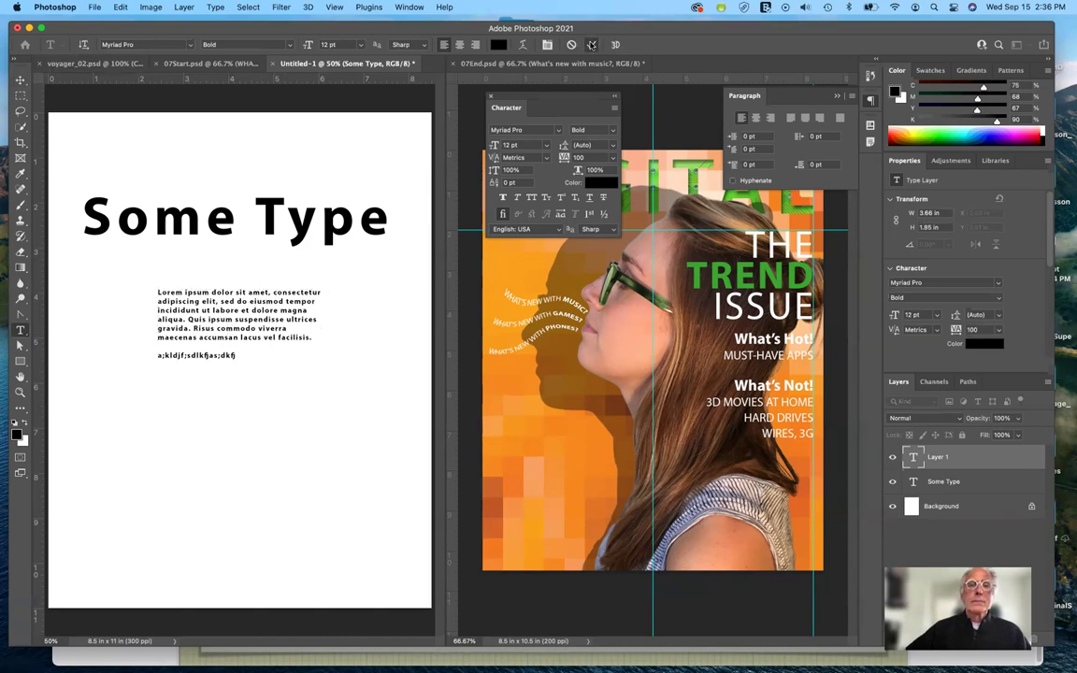
{"action": "left_click", "coordinate": [20, 79]}
{"action": "left_click_drag", "start_coordinate": [248, 332], "coordinate": [197, 476]}
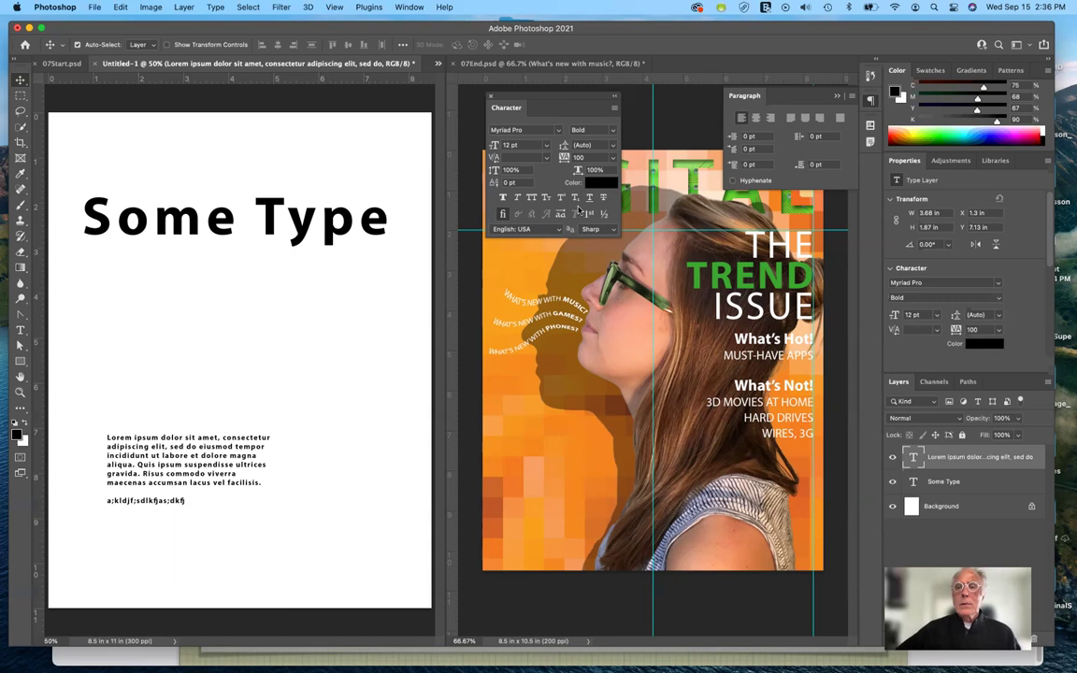
Step: Add a second line reading "More Text" to the "Some Type" point type
{"action": "left_click_drag", "start_coordinate": [567, 101], "coordinate": [498, 131]}
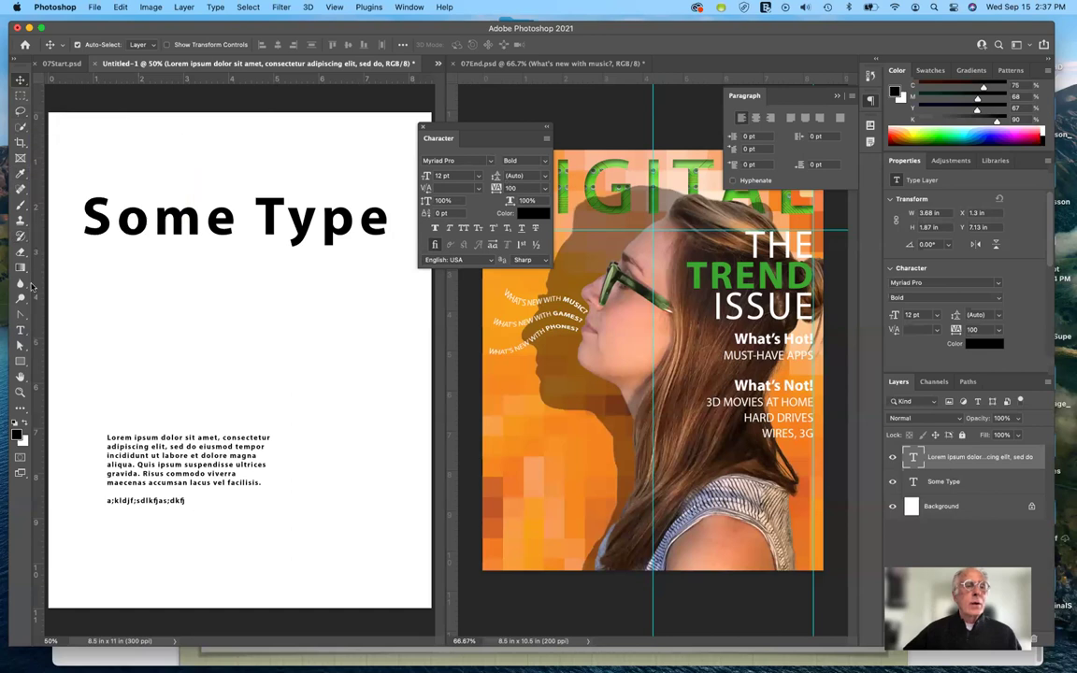
{"action": "left_click", "coordinate": [22, 331]}
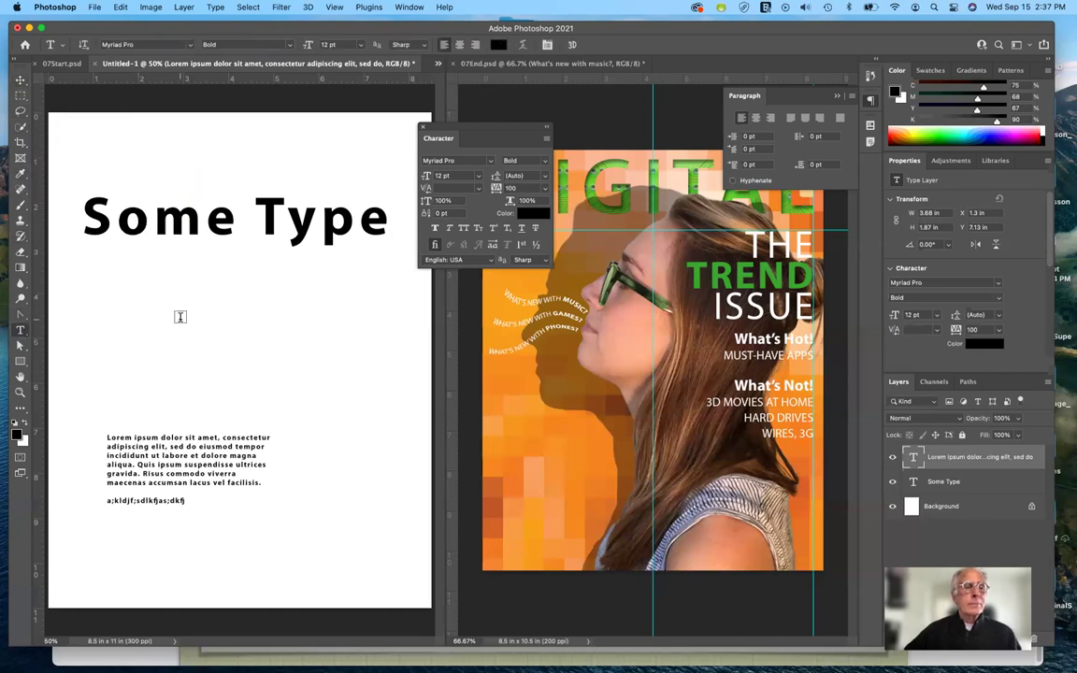
{"action": "left_click", "coordinate": [384, 221]}
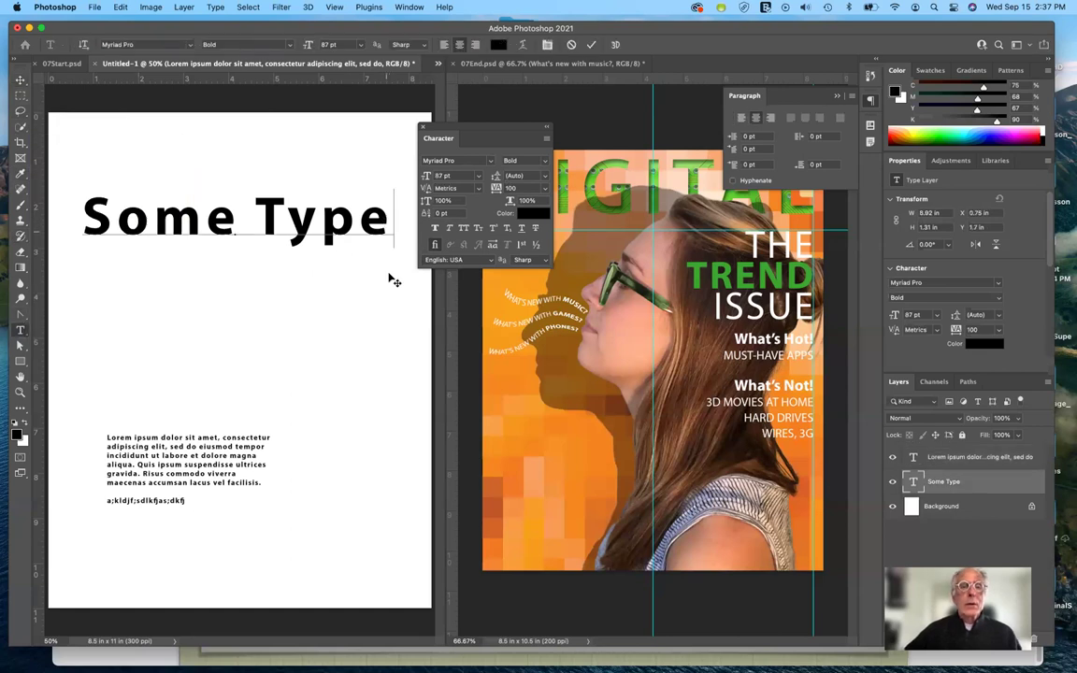
{"action": "key", "text": "Return"}
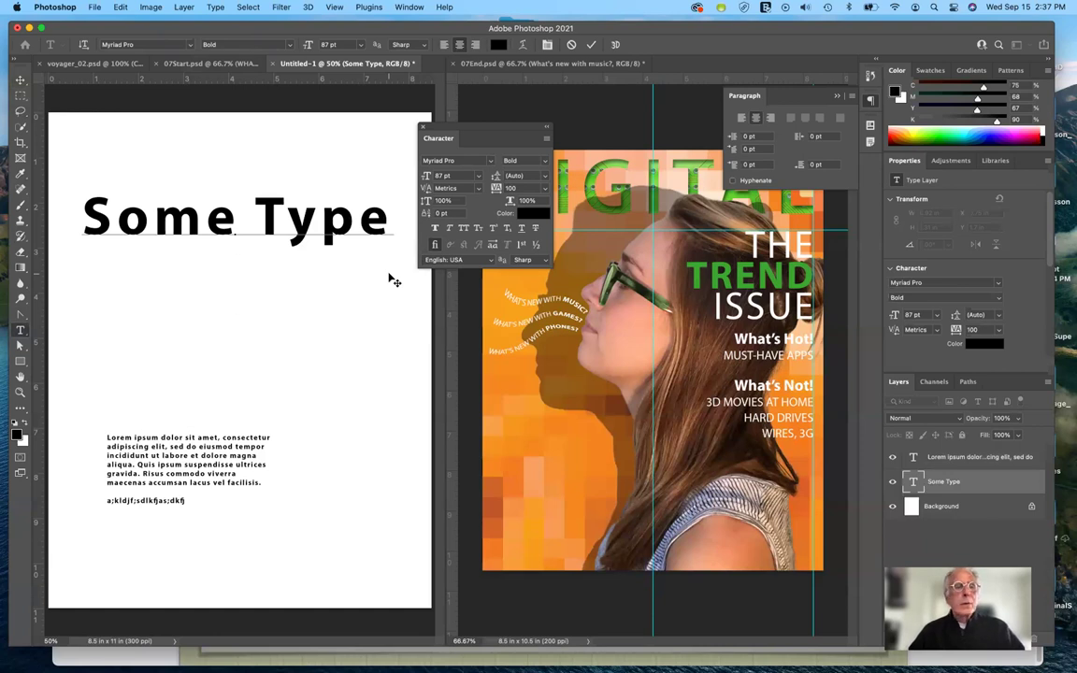
{"action": "type", "text": "M"}
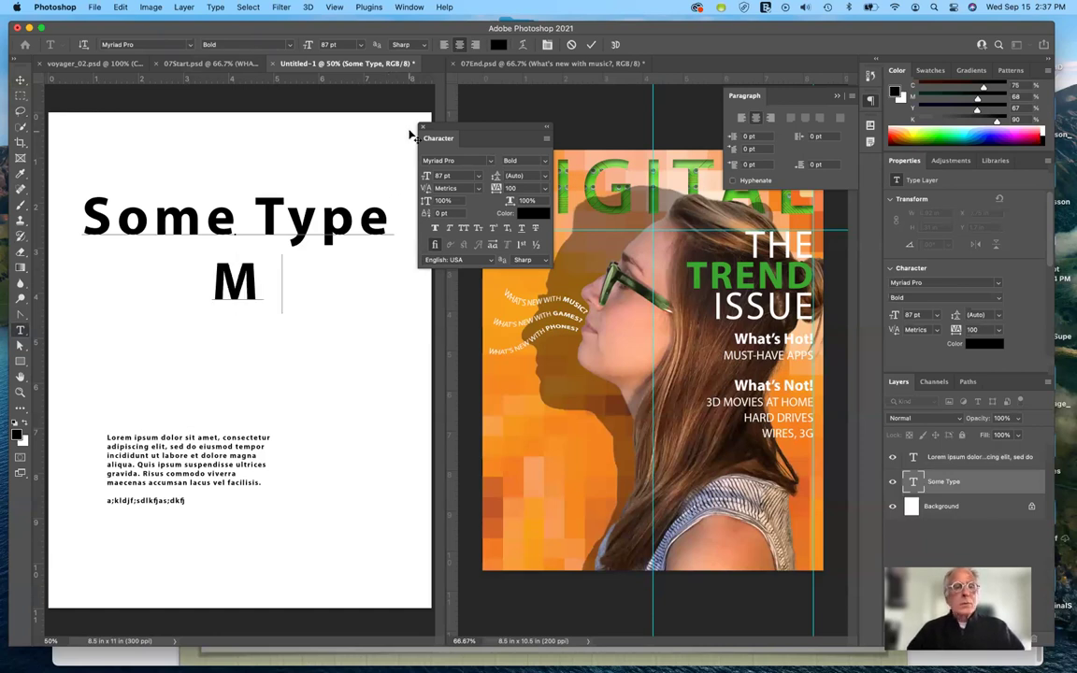
{"action": "type", "text": "ore Text"}
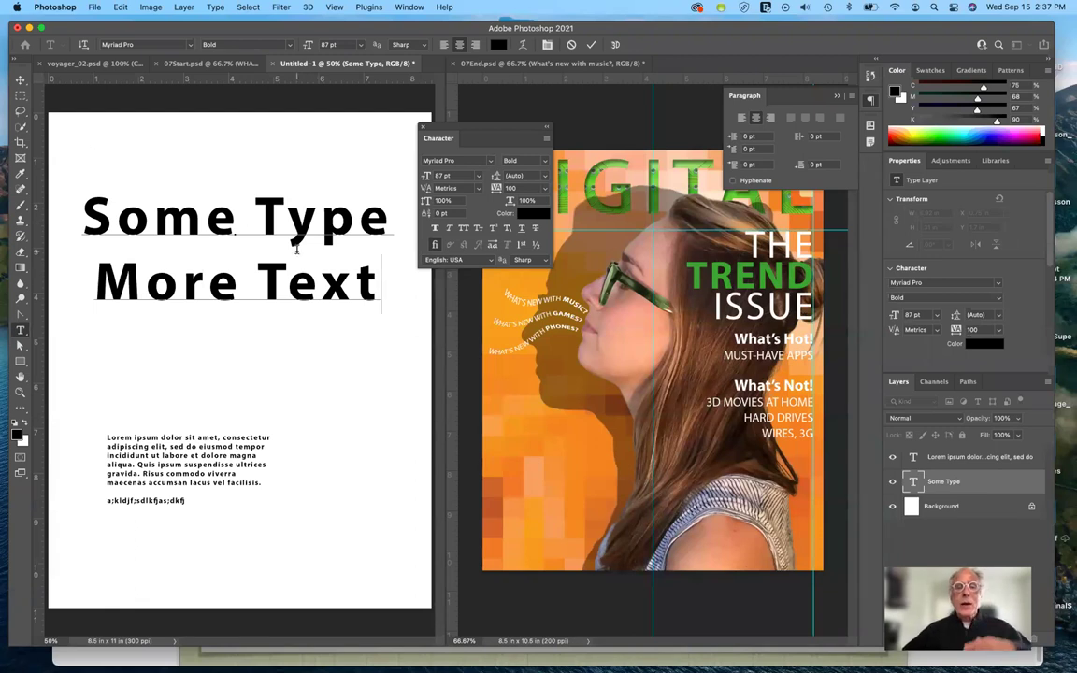
Step: Select both lines of the large heading, set their leading to 72 pt and scrub it down to 61 pt
{"action": "left_click_drag", "start_coordinate": [85, 215], "coordinate": [400, 296]}
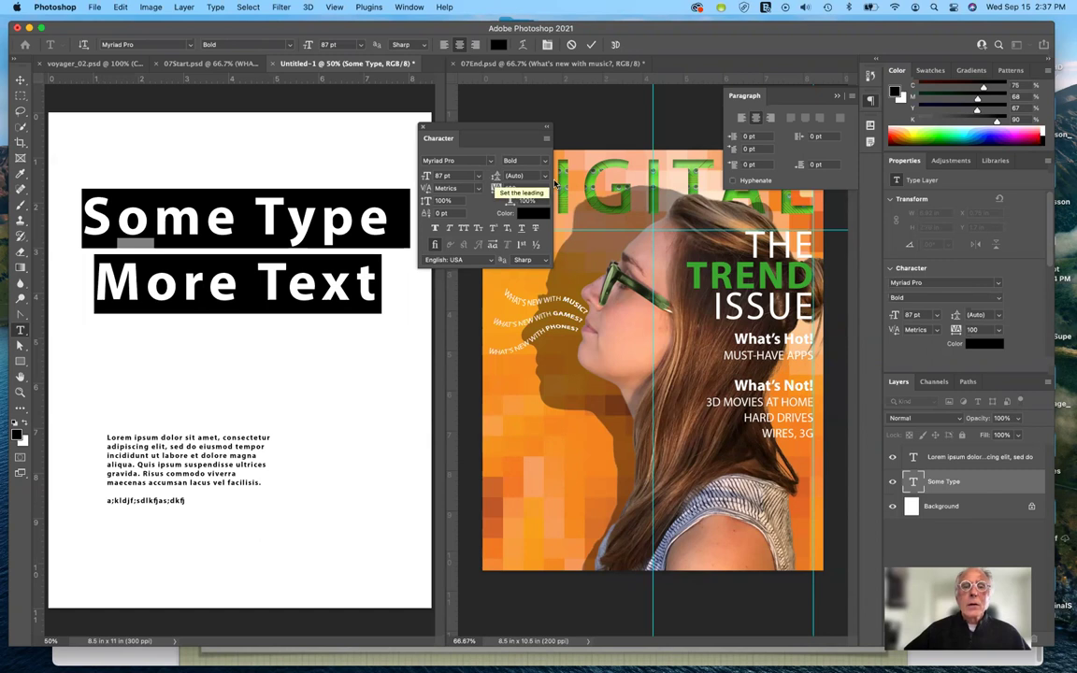
{"action": "left_click", "coordinate": [546, 178]}
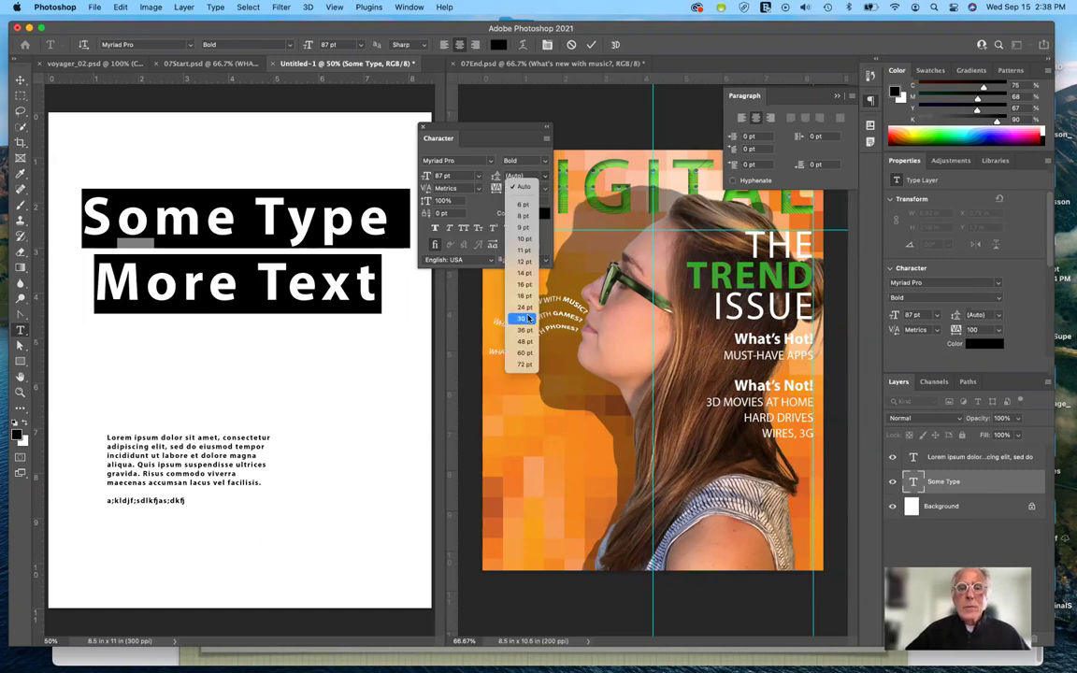
{"action": "left_click", "coordinate": [519, 365]}
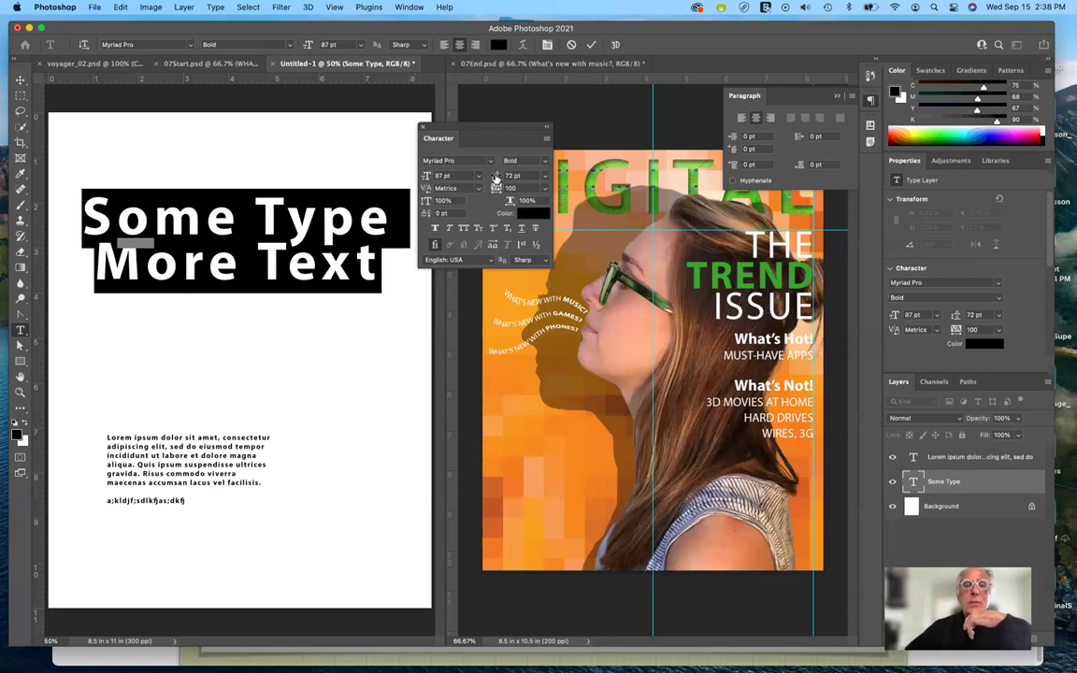
{"action": "mouse_move", "coordinate": [496, 176]}
{"action": "left_mouse_down"}
{"action": "mouse_move", "coordinate": [529, 176]}
{"action": "mouse_move", "coordinate": [480, 178]}
{"action": "mouse_move", "coordinate": [505, 178]}
{"action": "mouse_move", "coordinate": [490, 179]}
{"action": "left_mouse_up"}
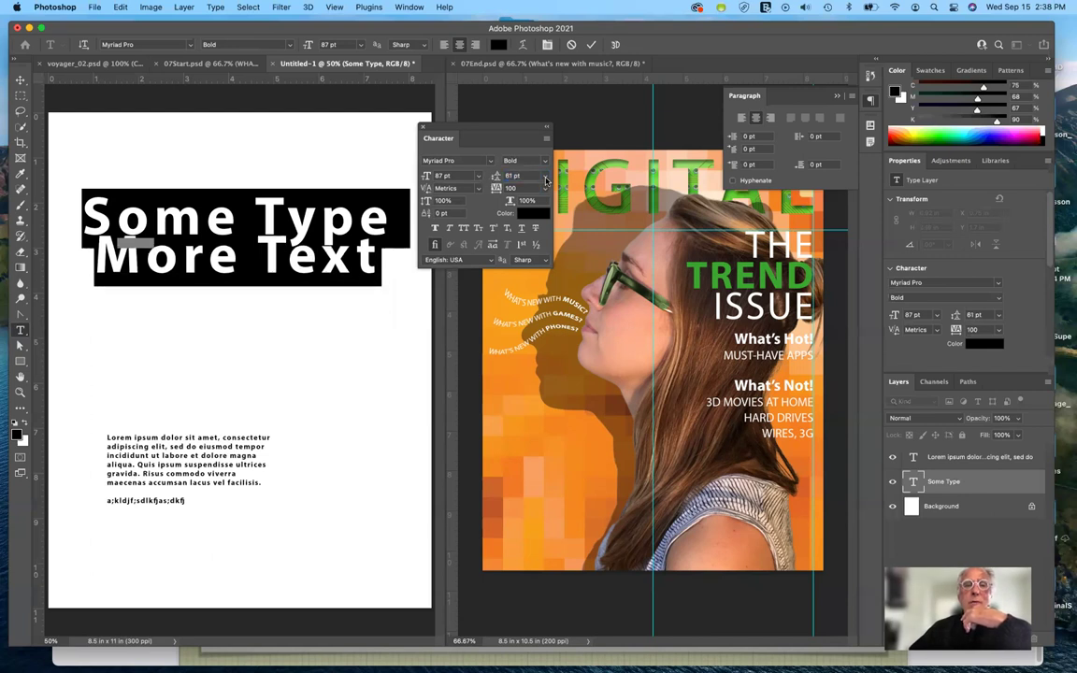
Step: Set the leading of the two selected heading lines to Auto
{"action": "left_click", "coordinate": [546, 180]}
{"action": "key", "text": "Escape"}
{"action": "left_click", "coordinate": [516, 190]}
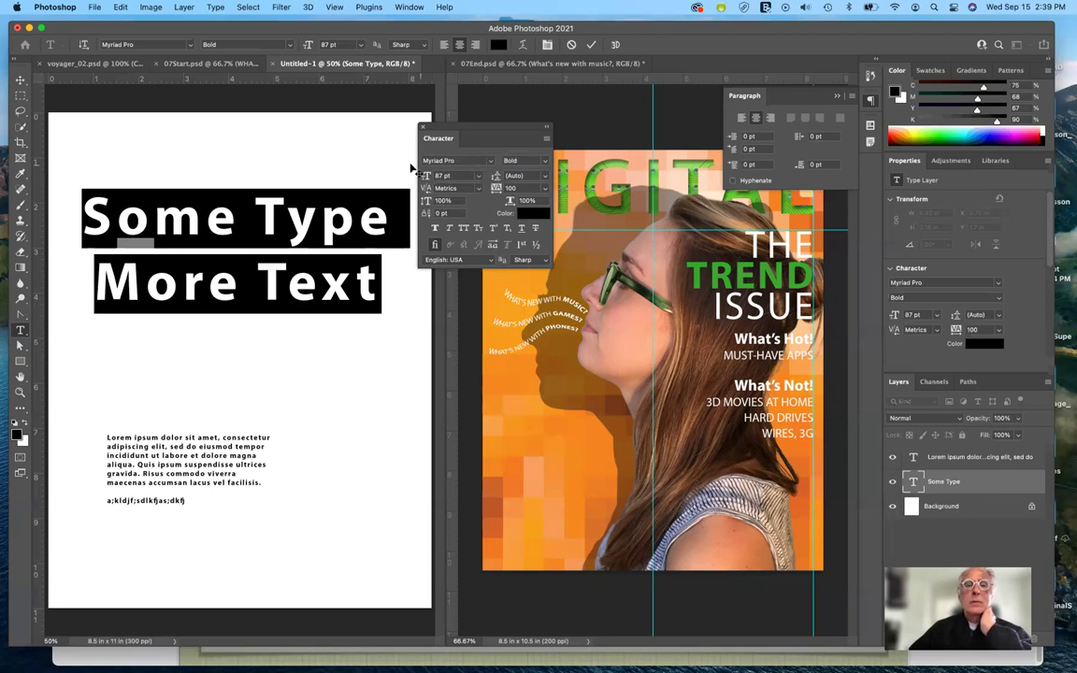
Step: Delete the "More Text" line from the heading and retype the word "Type" so it reads "Some Type"
{"action": "left_click", "coordinate": [377, 292]}
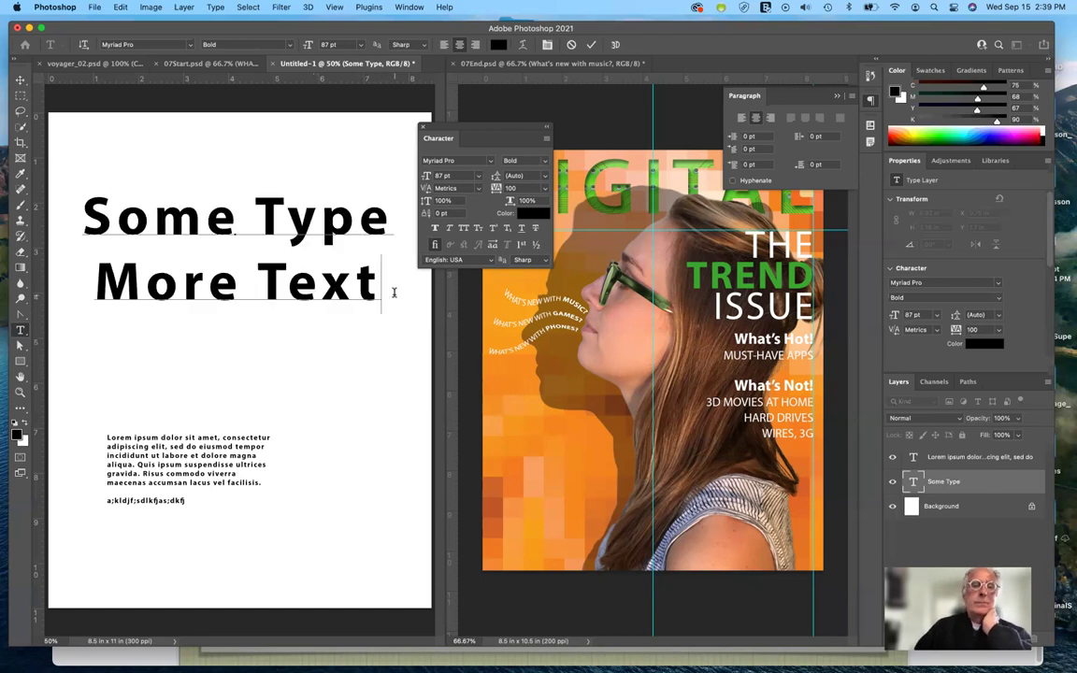
{"action": "key", "text": "BackSpace"}
{"action": "key", "text": "BackSpace"}
{"action": "key", "text": "Up"}
{"action": "key", "text": "Left"}
{"action": "key", "text": "super+z"}
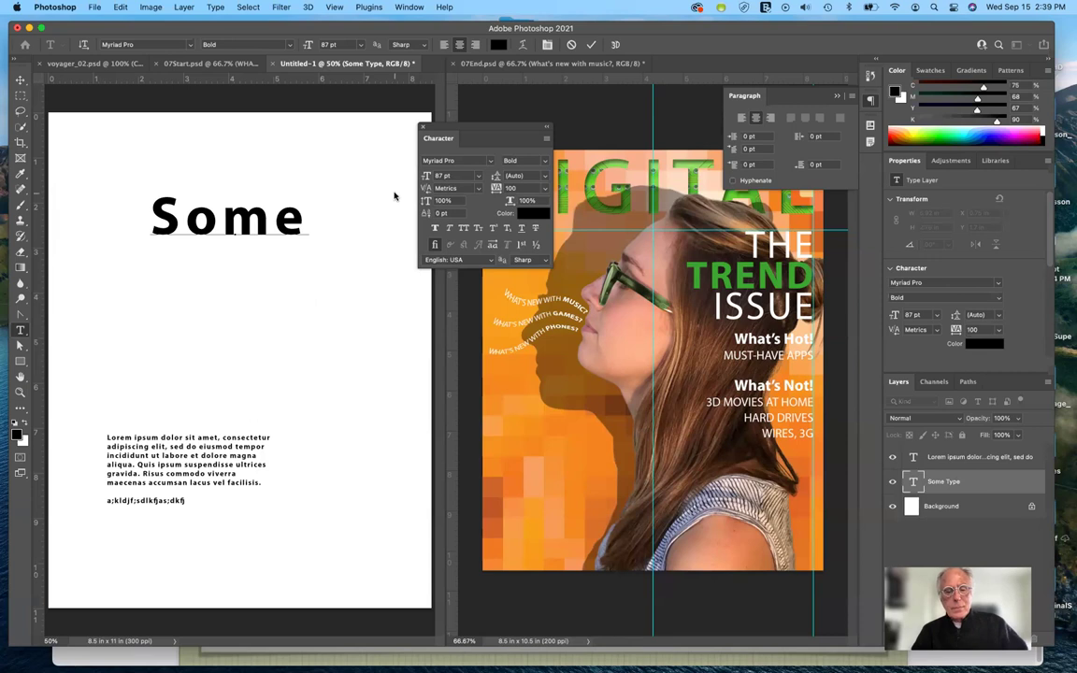
{"action": "type", "text": "Type"}
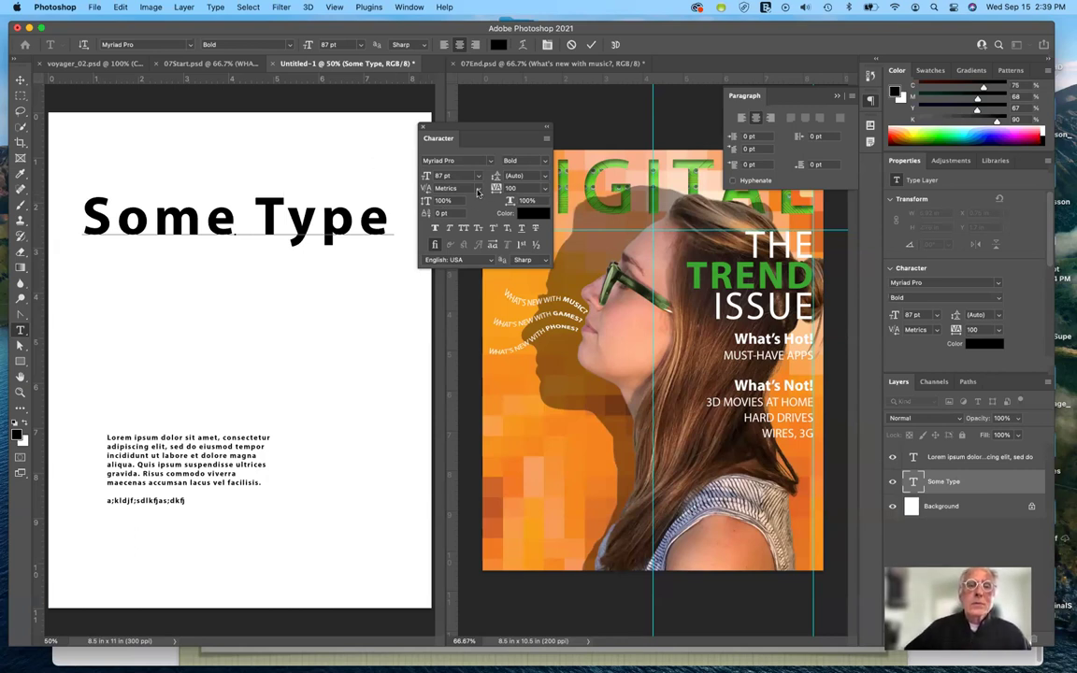
Step: Tighten the kerning between the words "Some" and "Type" to -160
{"action": "left_click", "coordinate": [242, 221]}
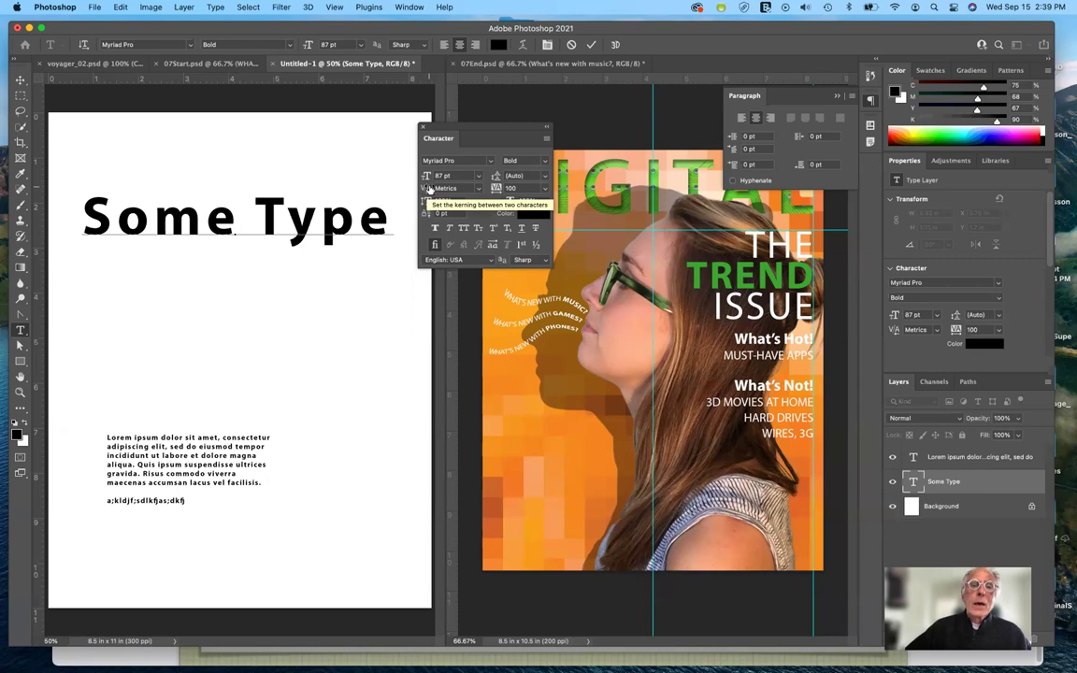
{"action": "left_click", "coordinate": [480, 192]}
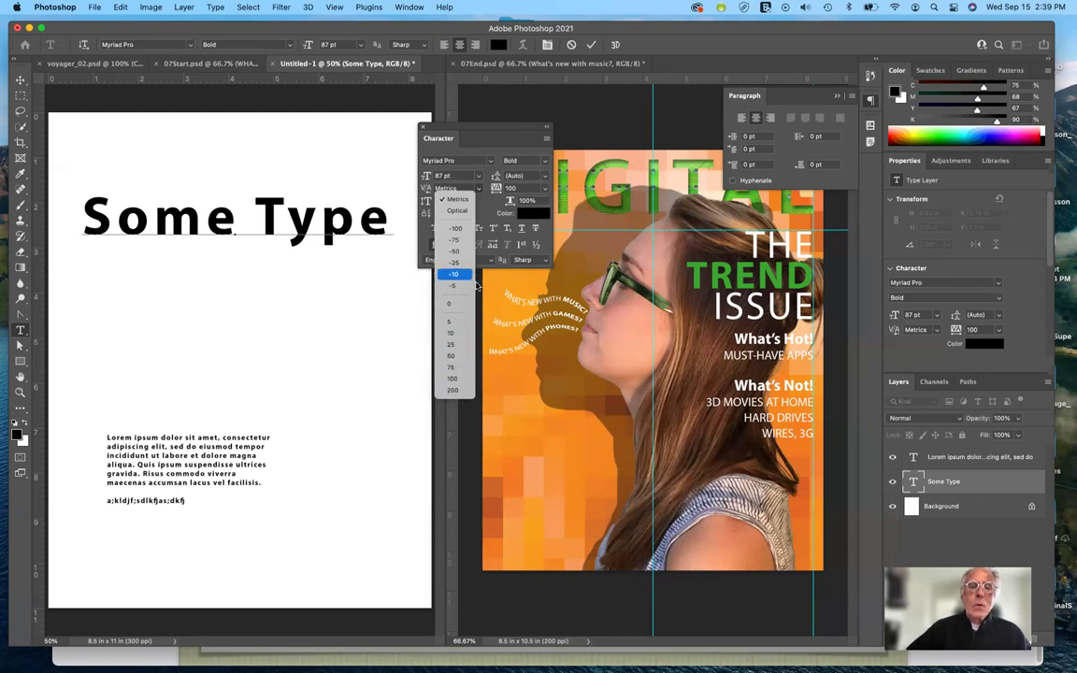
{"action": "left_click", "coordinate": [496, 147]}
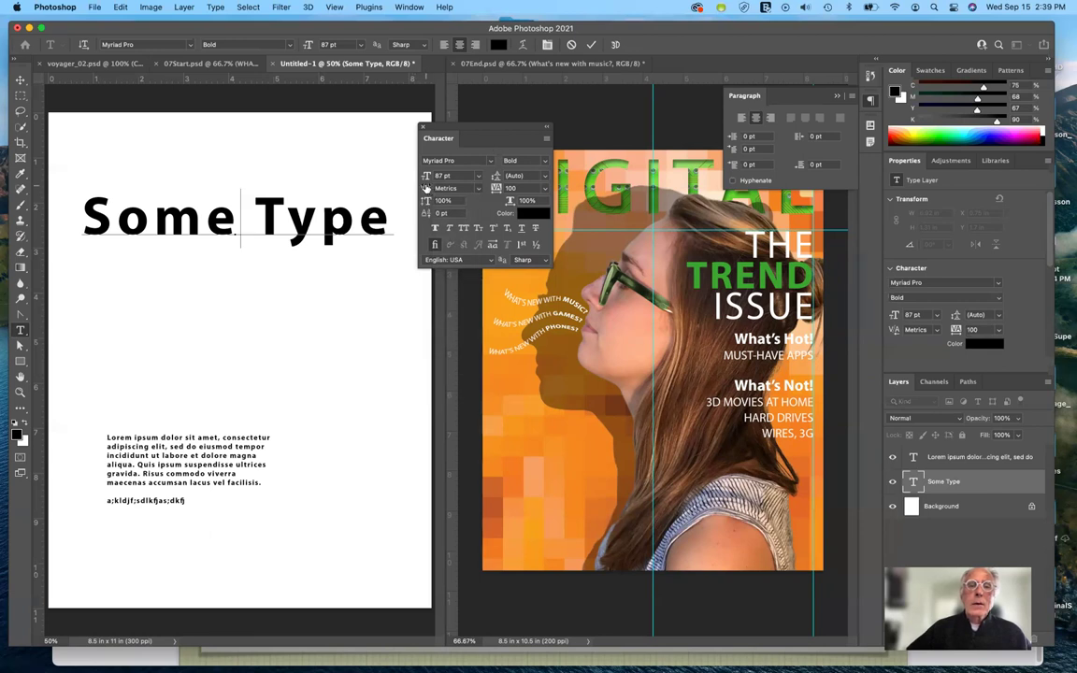
{"action": "left_click_drag", "start_coordinate": [425, 190], "coordinate": [413, 190]}
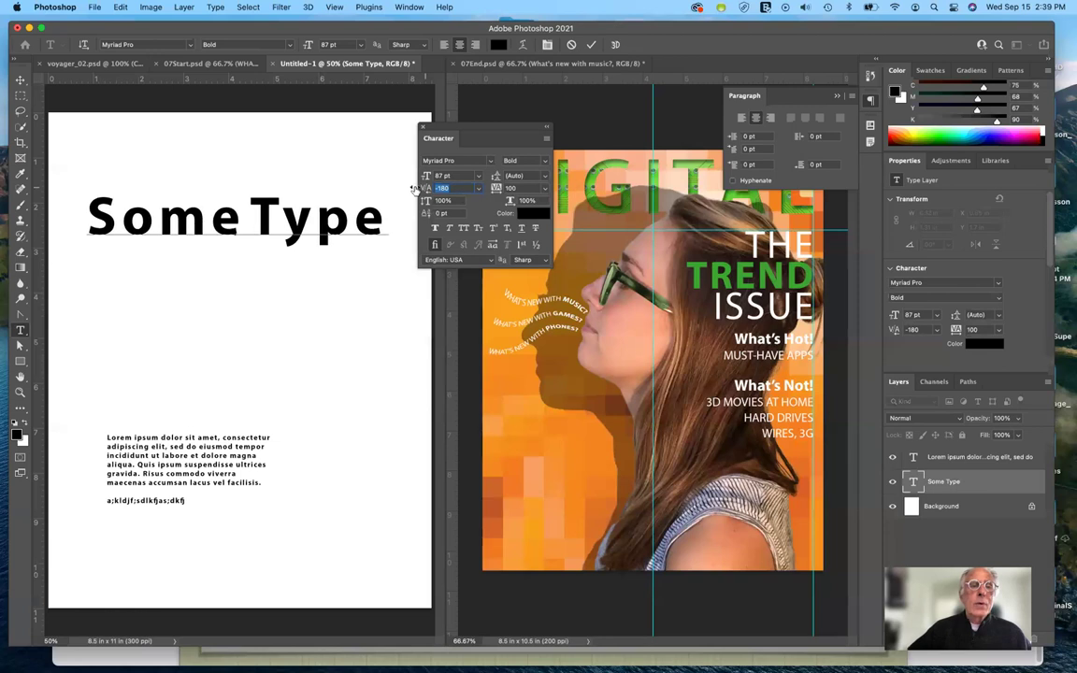
{"action": "key", "text": "Return"}
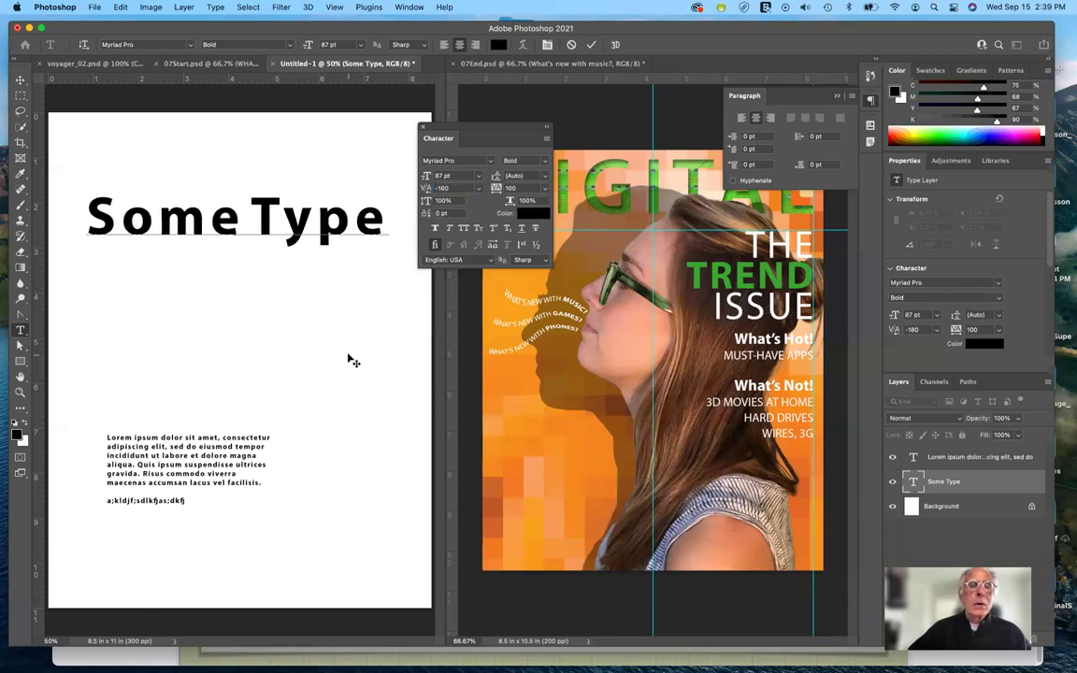
Step: Set the kerning after the word "Some" to 0
{"action": "left_click", "coordinate": [236, 217]}
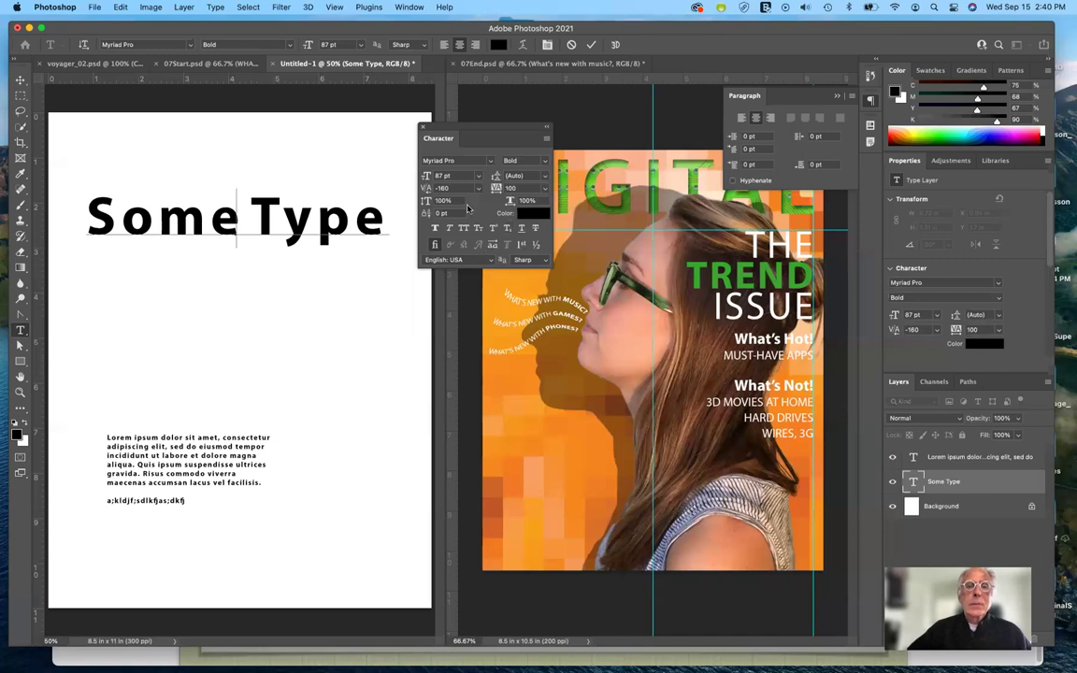
{"action": "left_click", "coordinate": [478, 189]}
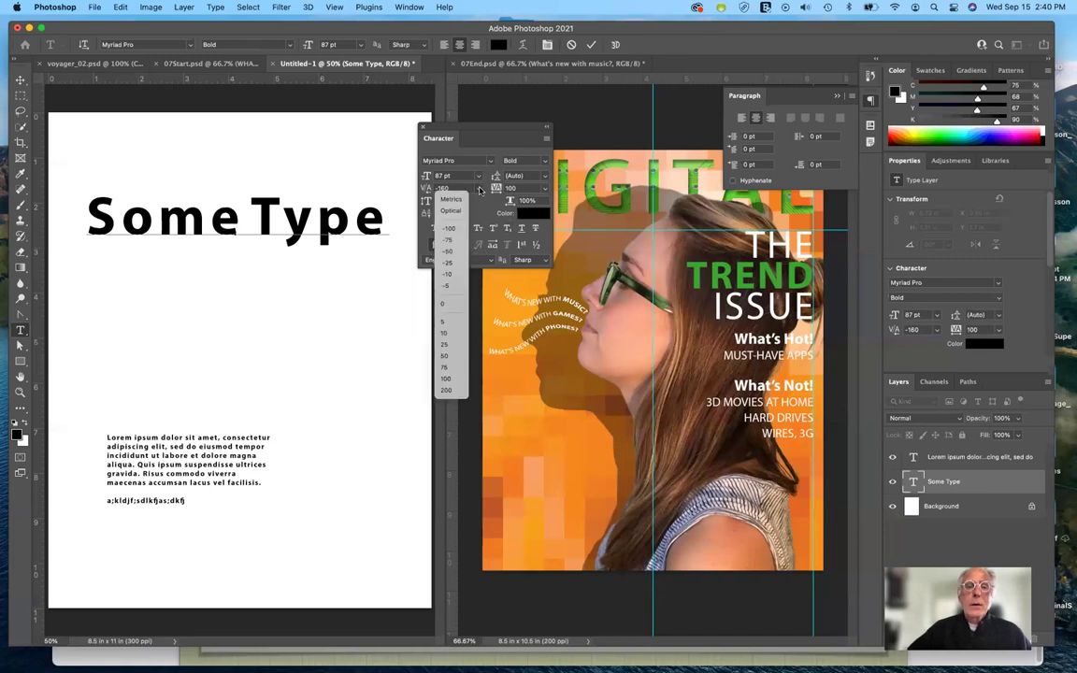
{"action": "left_click", "coordinate": [445, 305]}
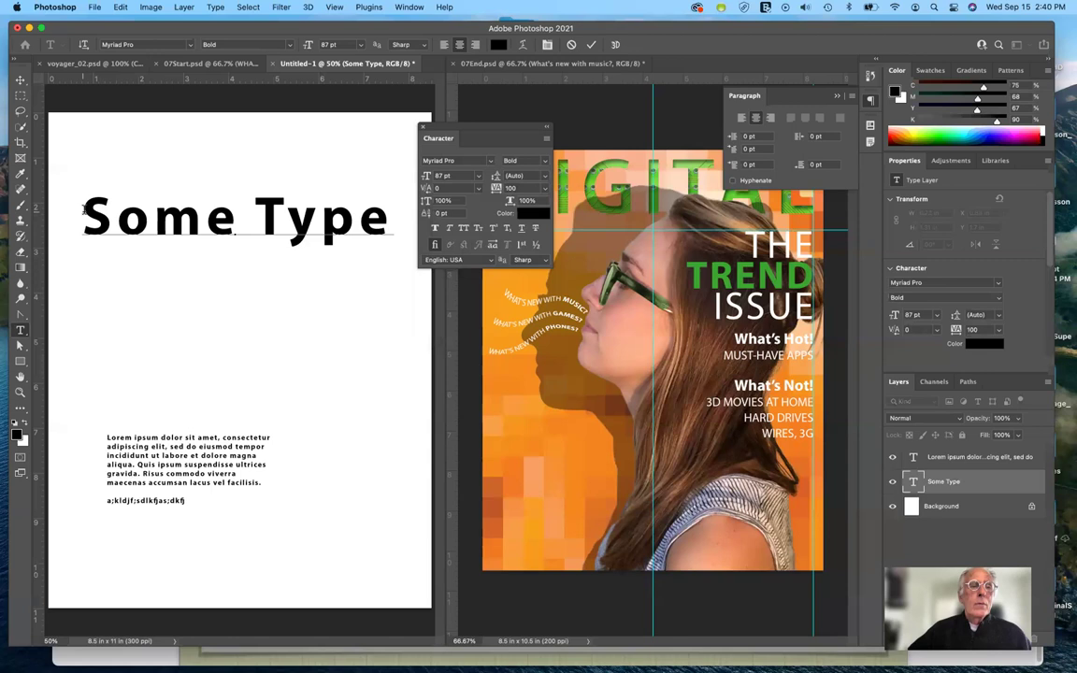
Step: Select the whole heading, try a tracking of 220 with the Character panel moved off the page, and set the tracking to 0
{"action": "left_click_drag", "start_coordinate": [84, 208], "coordinate": [381, 206]}
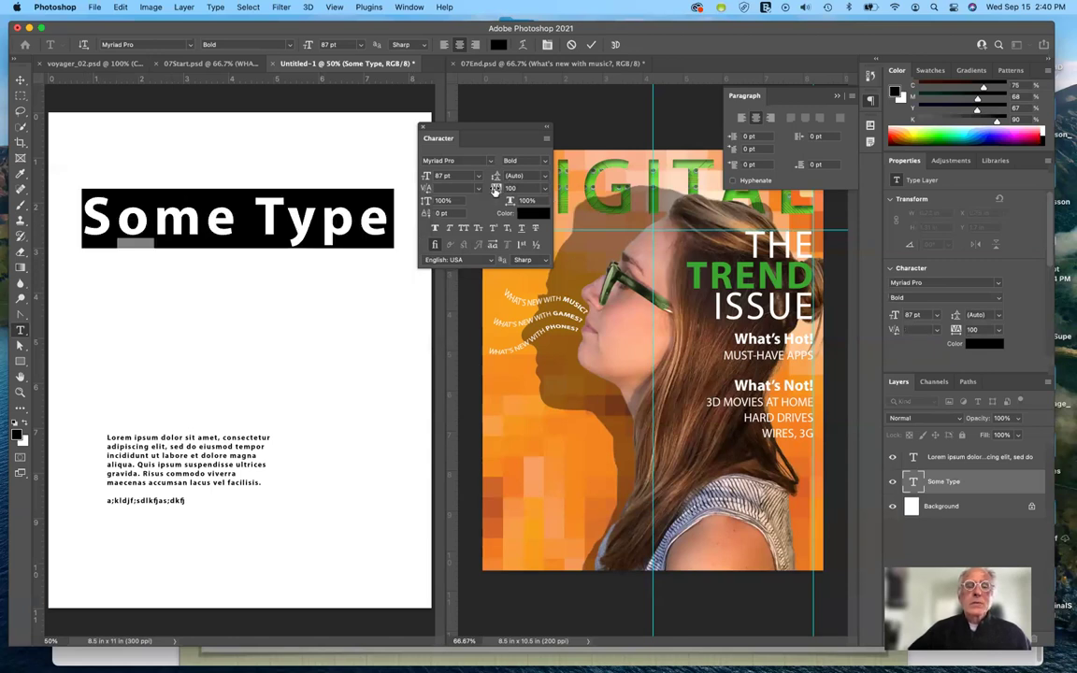
{"action": "left_click_drag", "start_coordinate": [495, 189], "coordinate": [498, 191]}
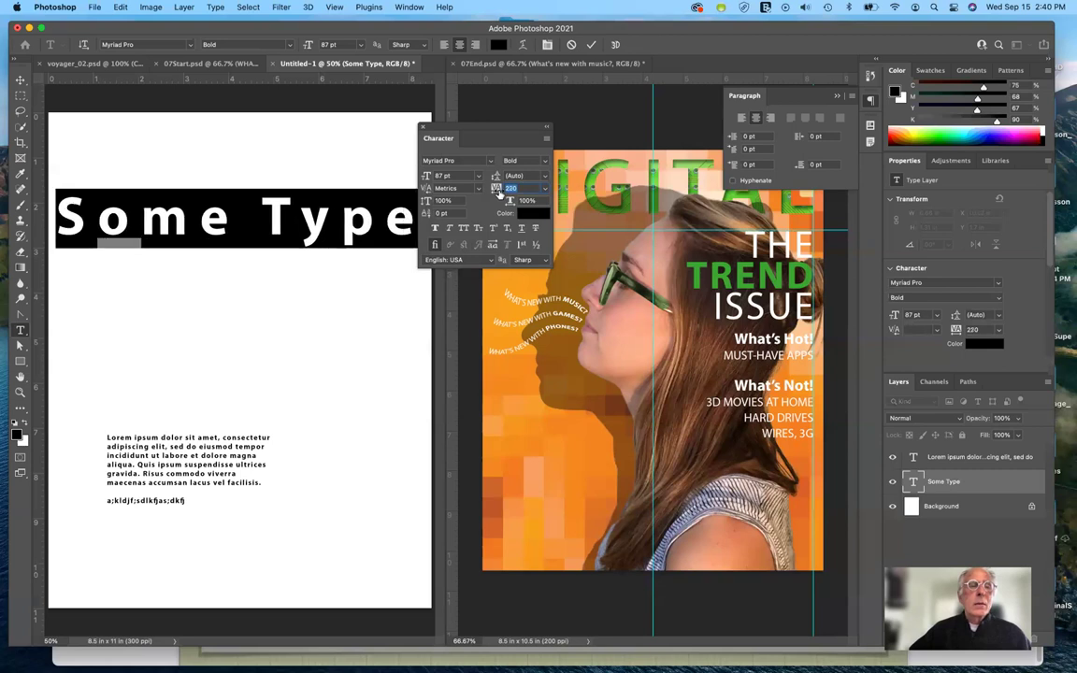
{"action": "left_click_drag", "start_coordinate": [468, 128], "coordinate": [509, 117]}
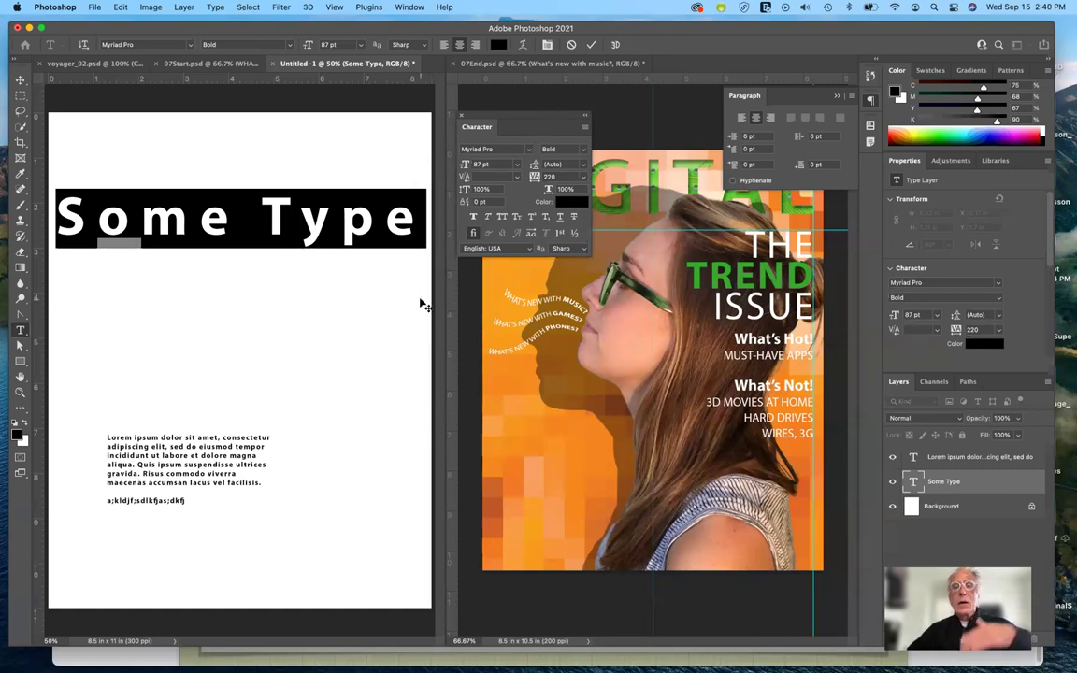
{"action": "left_click", "coordinate": [582, 177]}
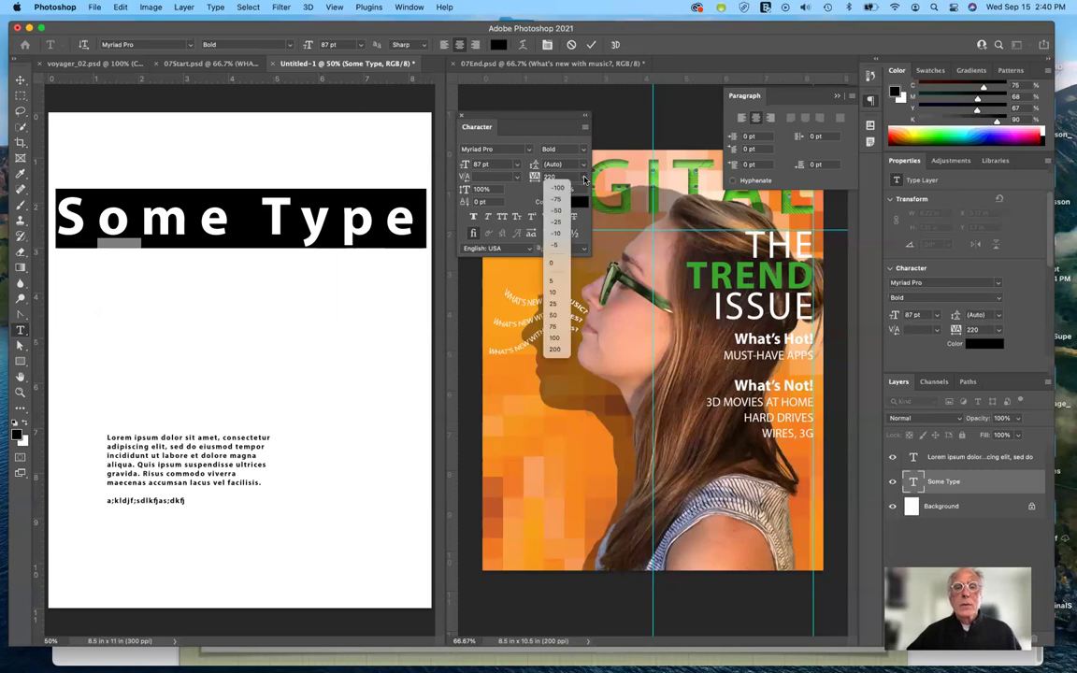
{"action": "left_click", "coordinate": [557, 263]}
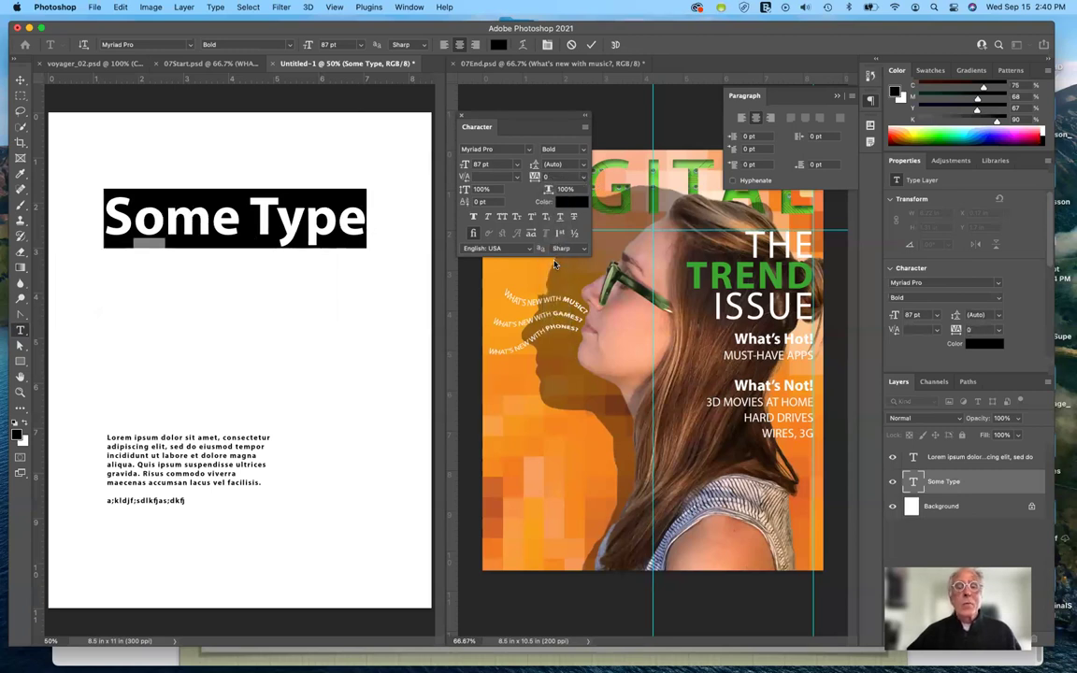
Step: Try tighter tracking values of -10 and -25 on the heading, and return it to 0
{"action": "left_click", "coordinate": [584, 178]}
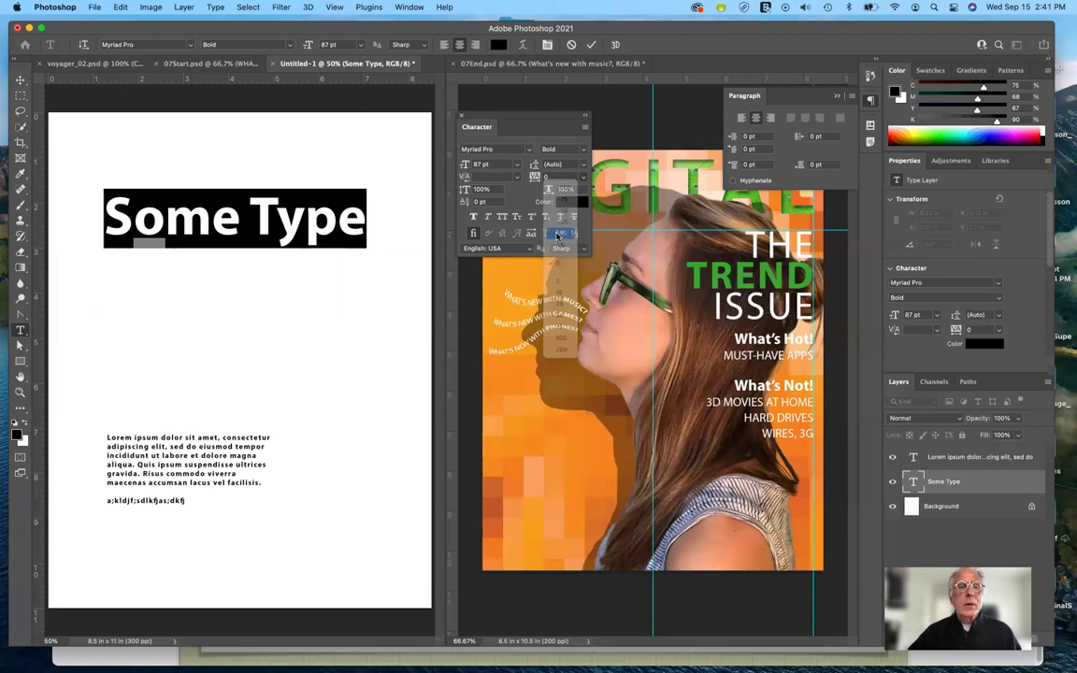
{"action": "left_click", "coordinate": [561, 231]}
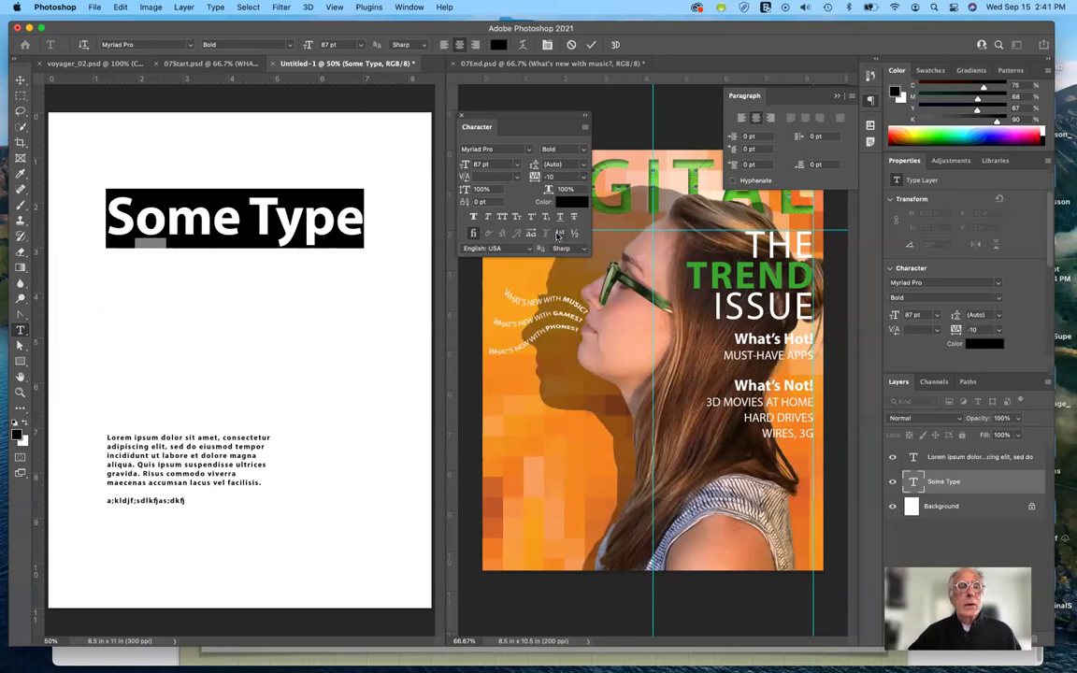
{"action": "left_click", "coordinate": [586, 179]}
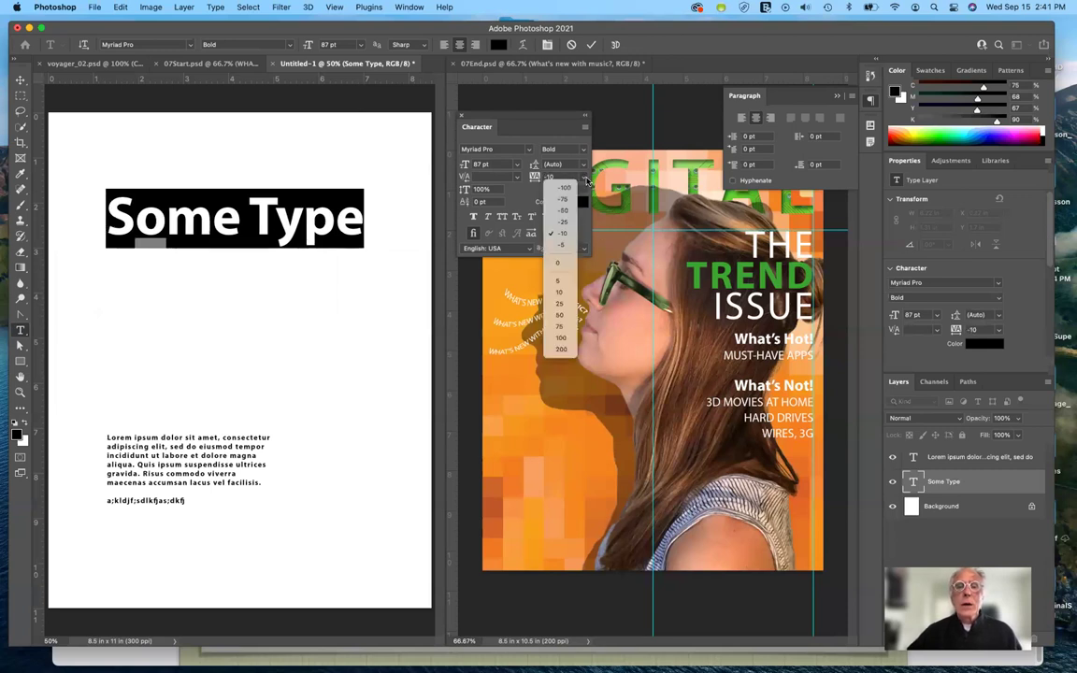
{"action": "left_click", "coordinate": [561, 224]}
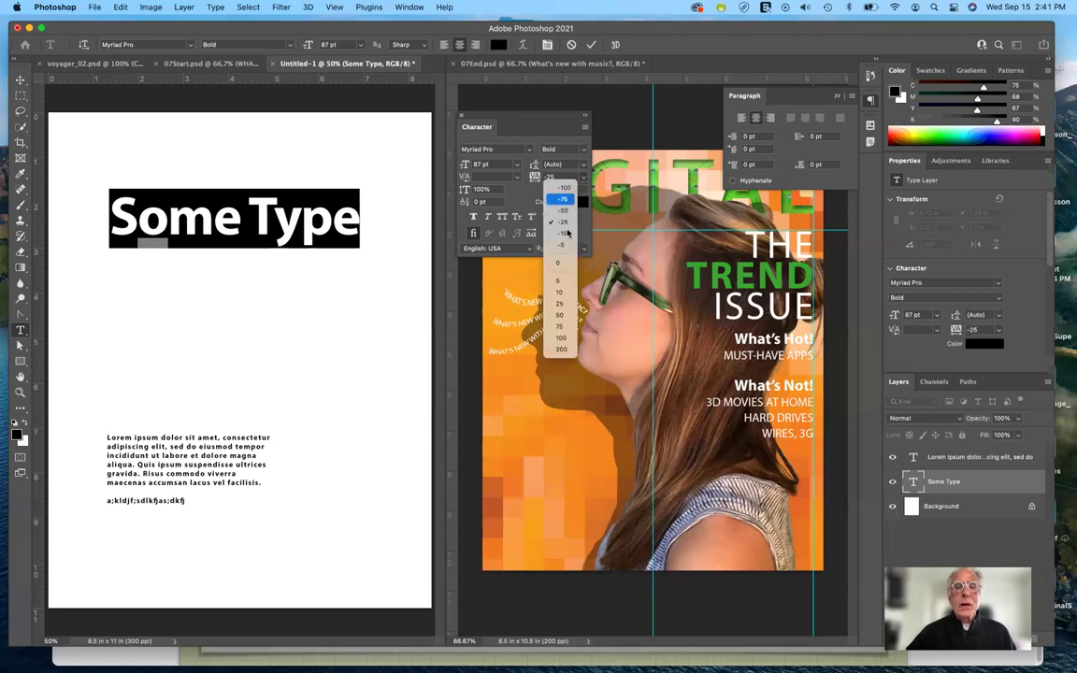
{"action": "left_click", "coordinate": [558, 264]}
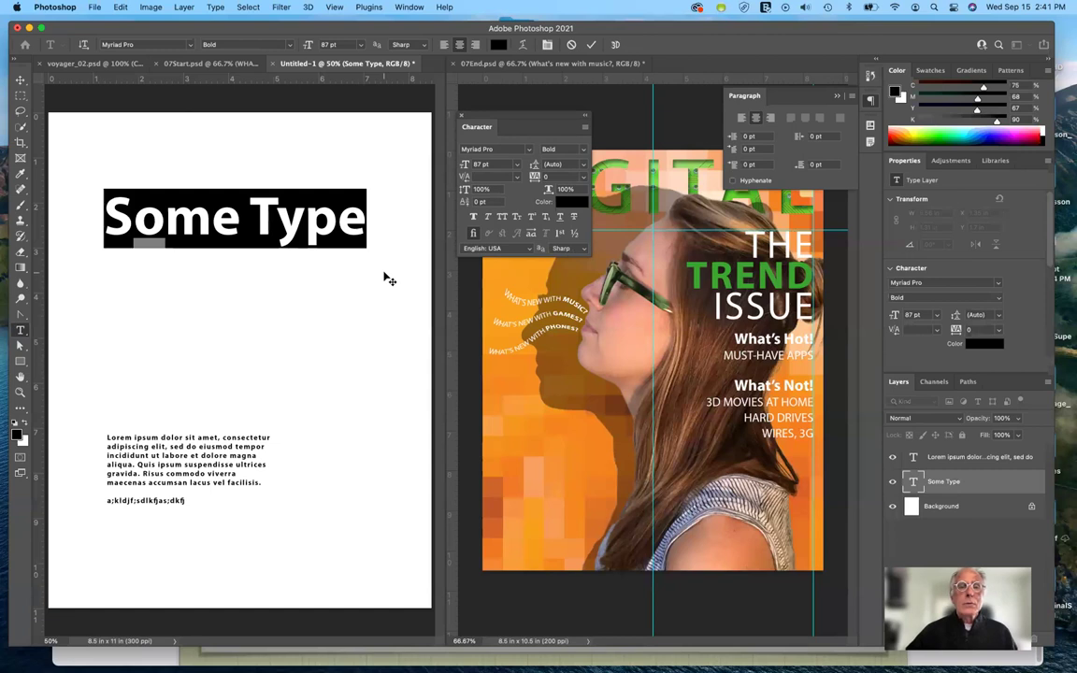
Step: Reselect the heading, stretch its vertical scale to 162%, reduce it to 67%, and reset it to 100%
{"action": "left_click", "coordinate": [356, 234]}
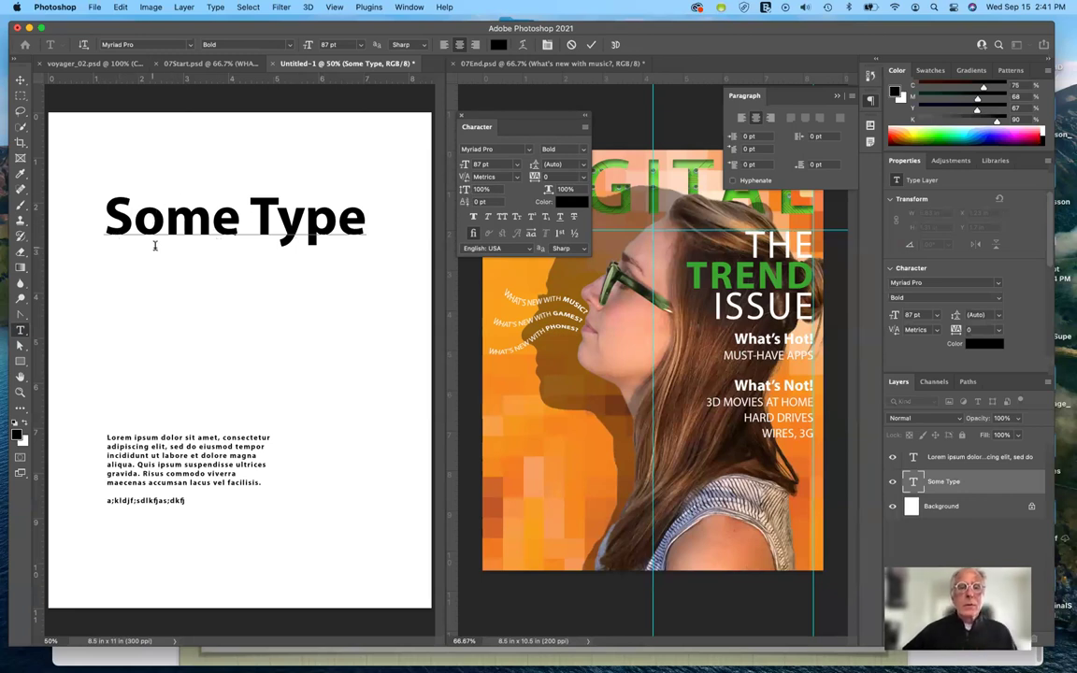
{"action": "left_click_drag", "start_coordinate": [105, 211], "coordinate": [368, 219]}
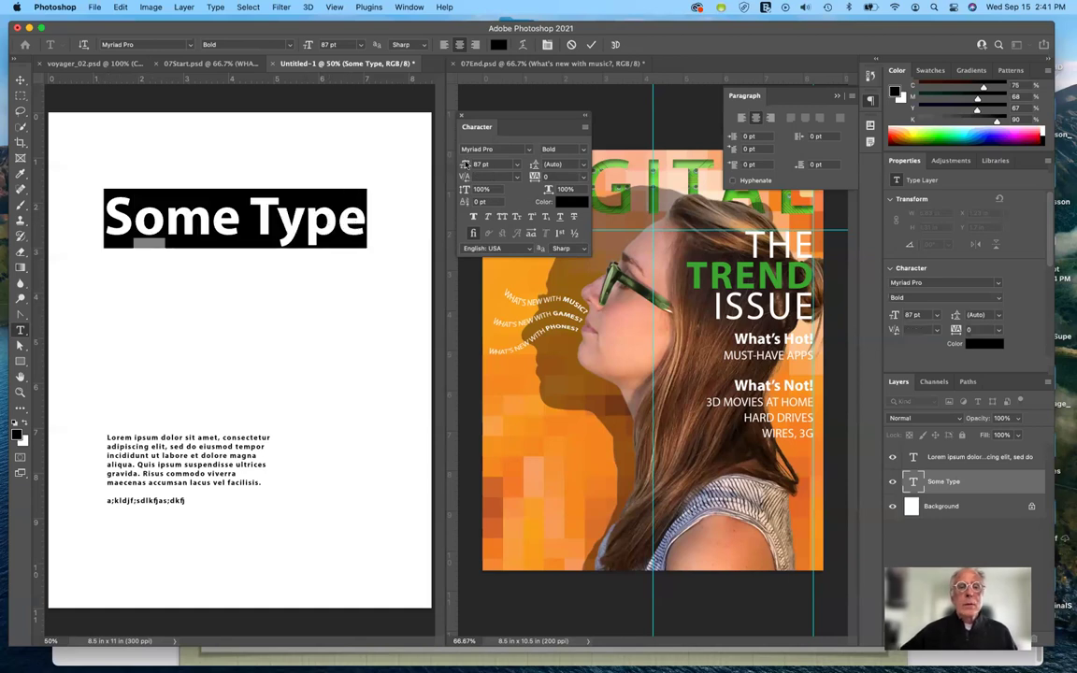
{"action": "left_click_drag", "start_coordinate": [465, 193], "coordinate": [501, 190]}
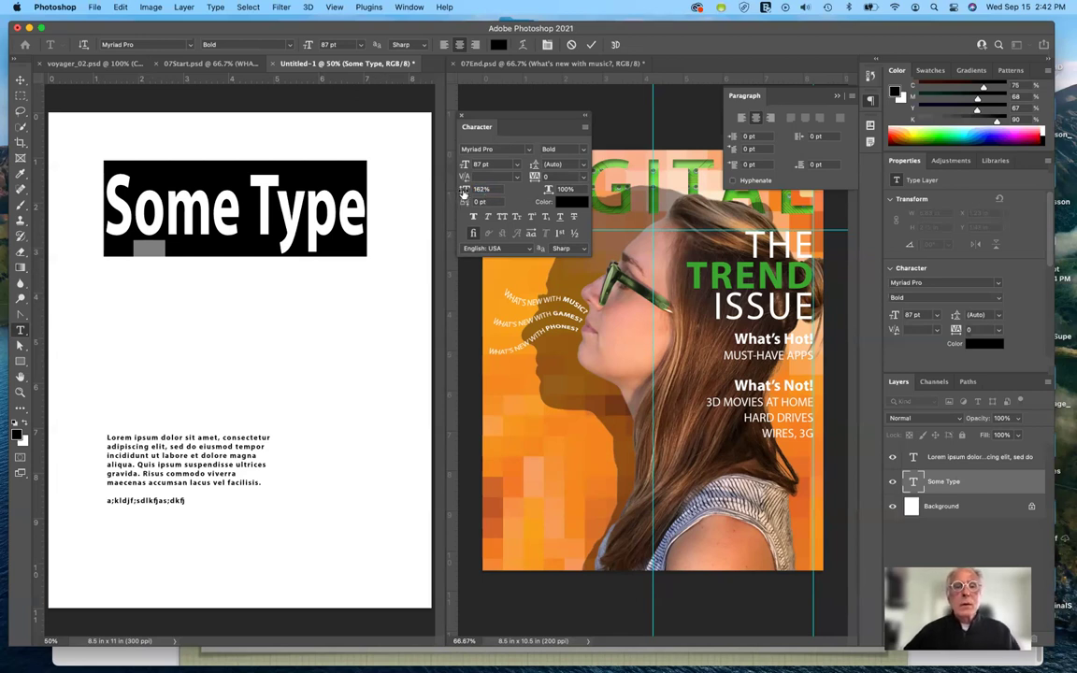
{"action": "left_click_drag", "start_coordinate": [464, 192], "coordinate": [401, 191]}
{"action": "left_click", "coordinate": [494, 189]}
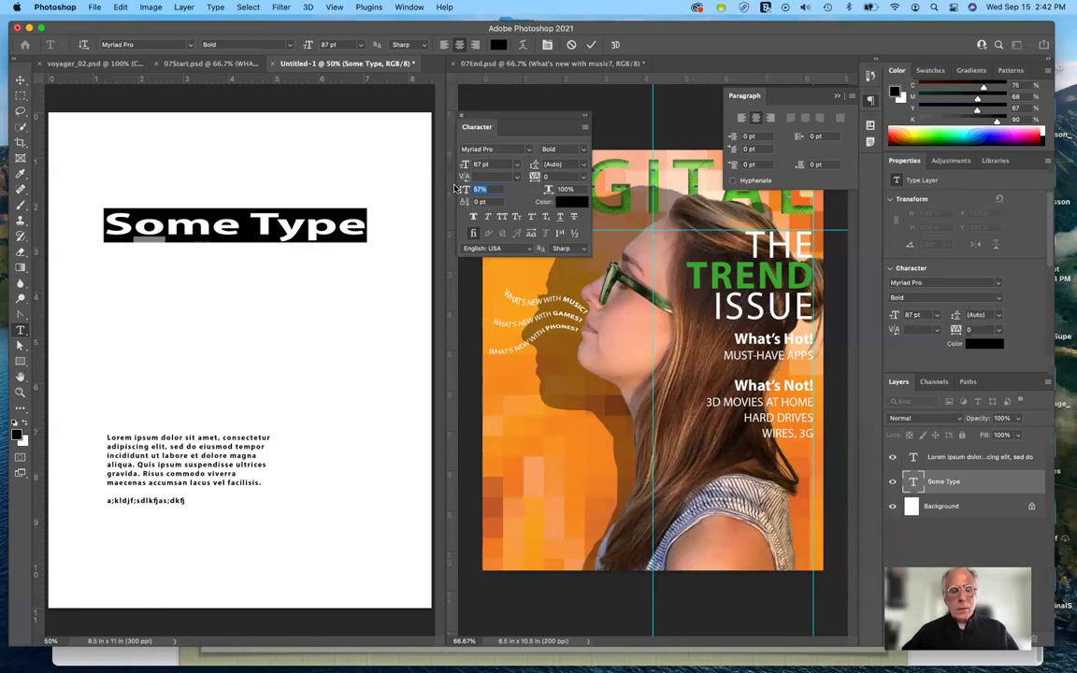
{"action": "type", "text": "100"}
{"action": "key", "text": "Tab"}
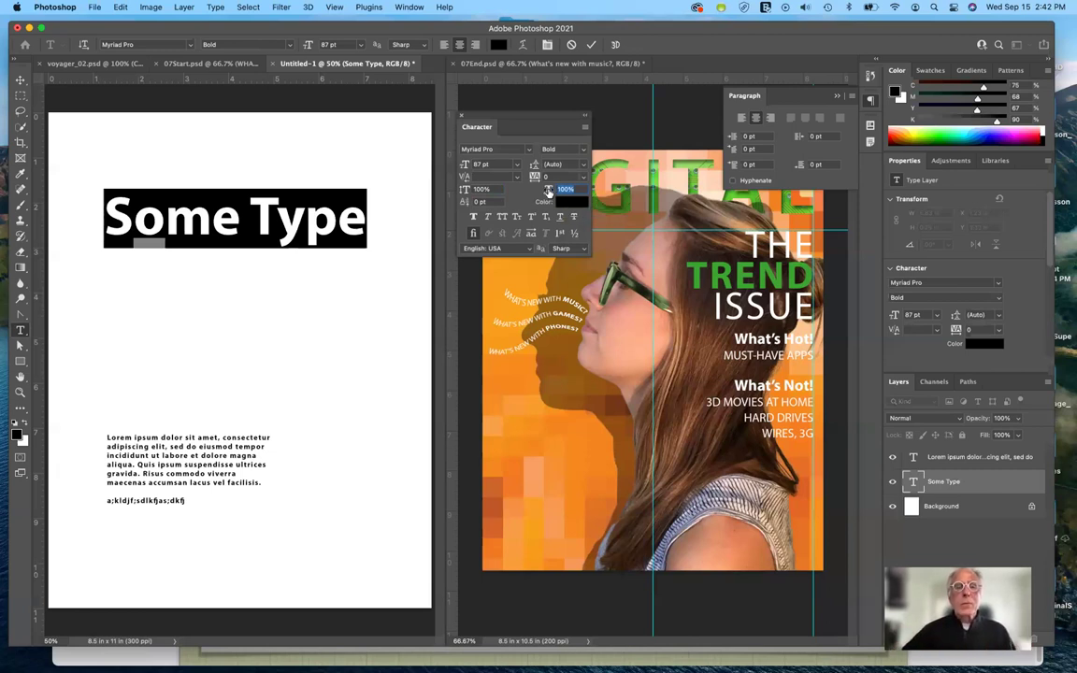
Step: Widen the heading's horizontal scale to 135% and reset it to 100%
{"action": "left_click_drag", "start_coordinate": [549, 191], "coordinate": [569, 191]}
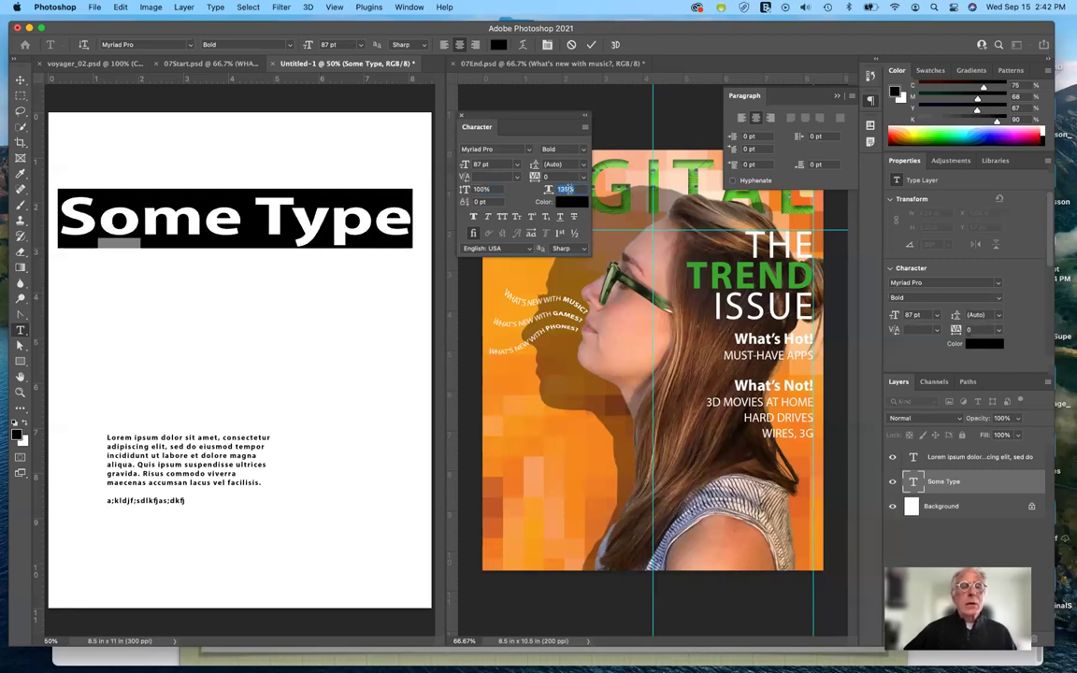
{"action": "left_click_drag", "start_coordinate": [567, 189], "coordinate": [564, 191]}
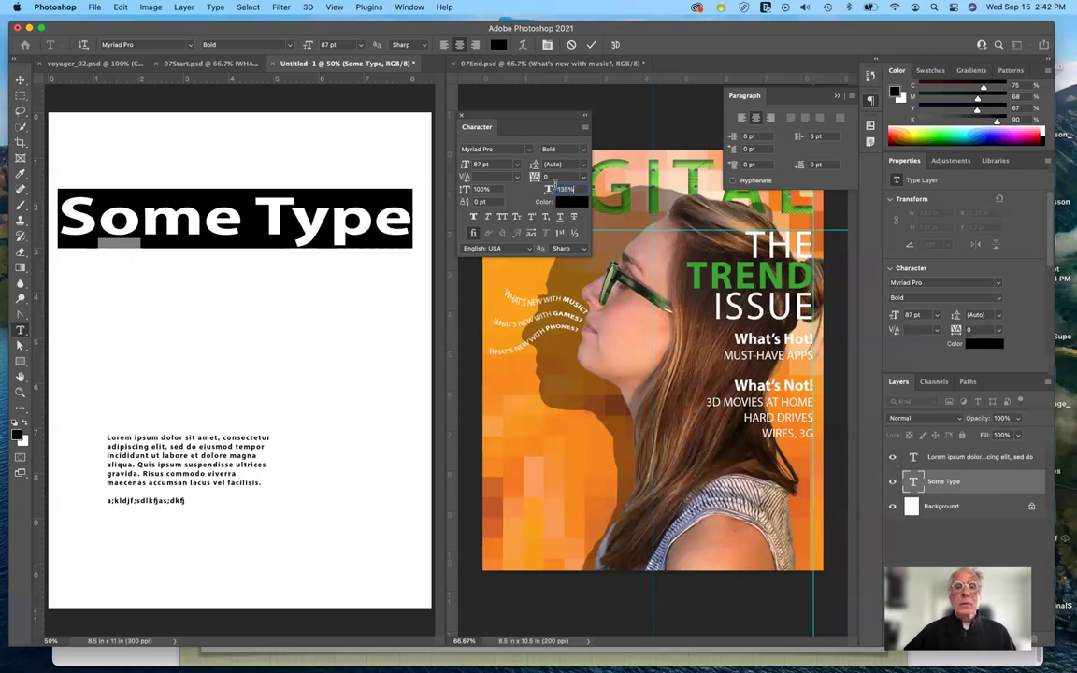
{"action": "type", "text": "1"}
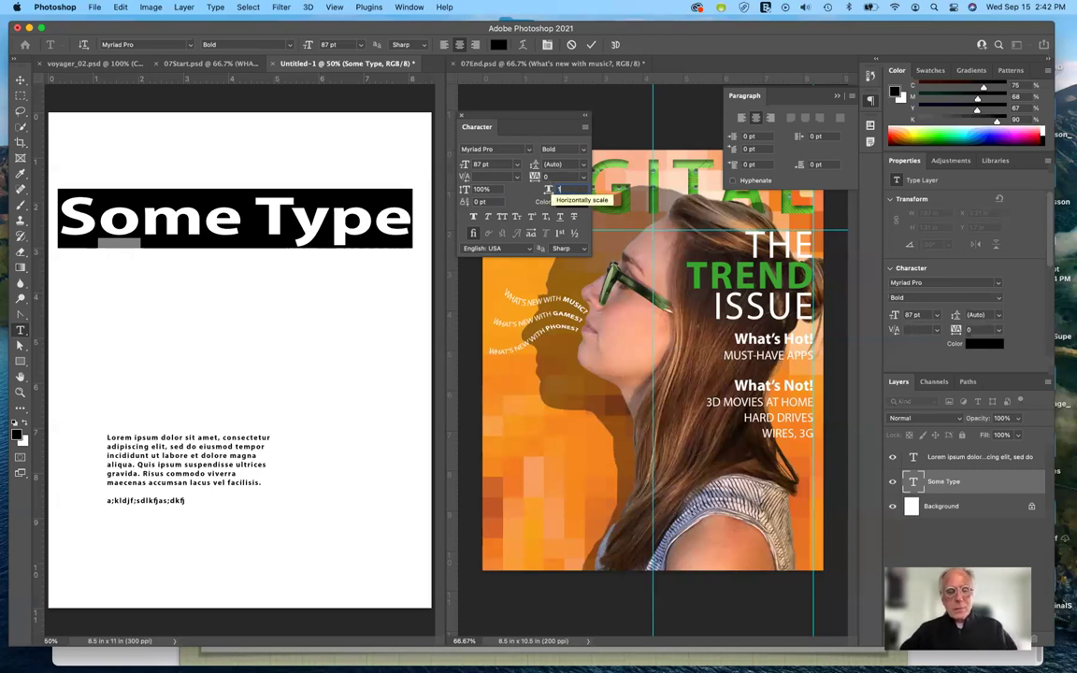
{"action": "type", "text": "00"}
{"action": "key", "text": "Tab"}
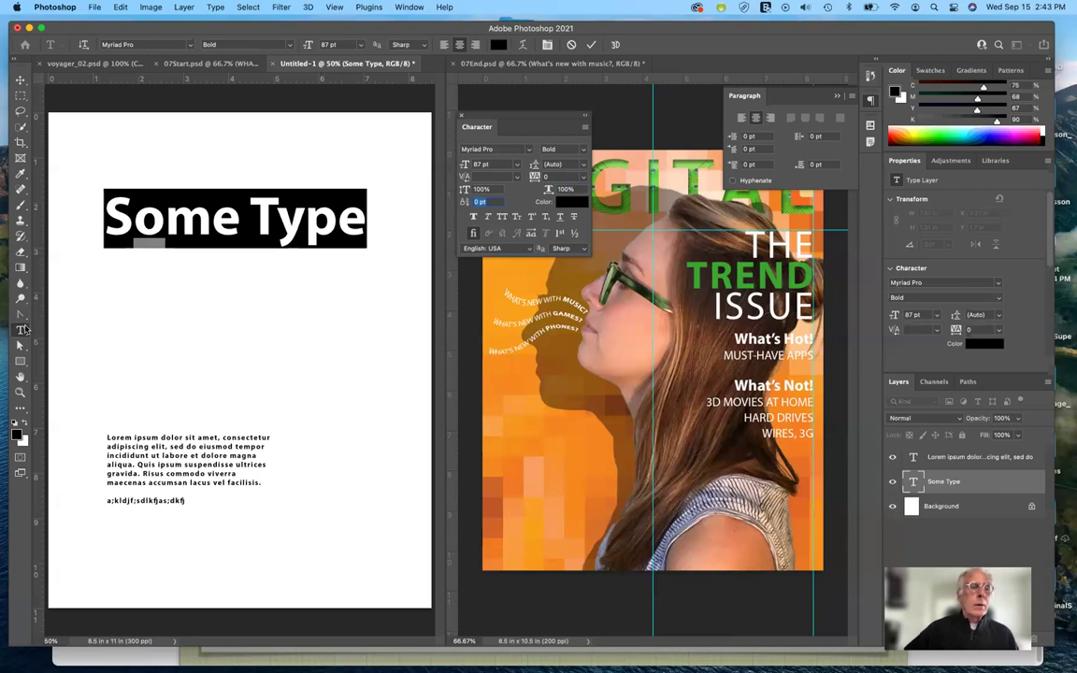
Step: Nudge the heading to about X 1.3 in, Y 1.75 in, and place the text cursor before its first letter
{"action": "left_click", "coordinate": [19, 80]}
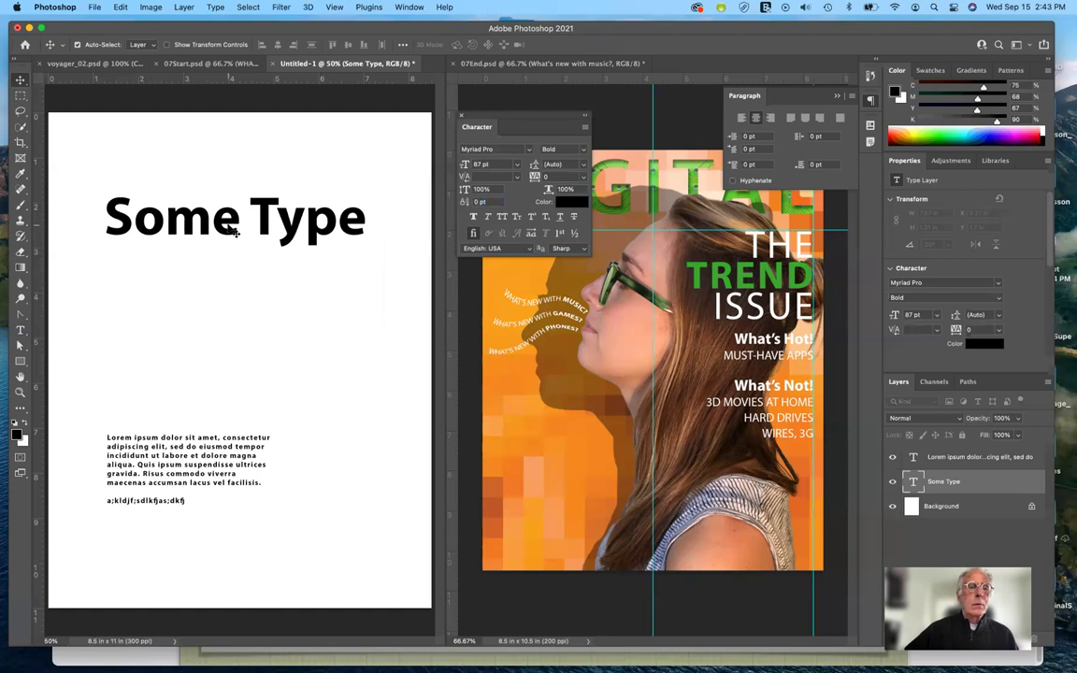
{"action": "left_click_drag", "start_coordinate": [228, 228], "coordinate": [230, 231]}
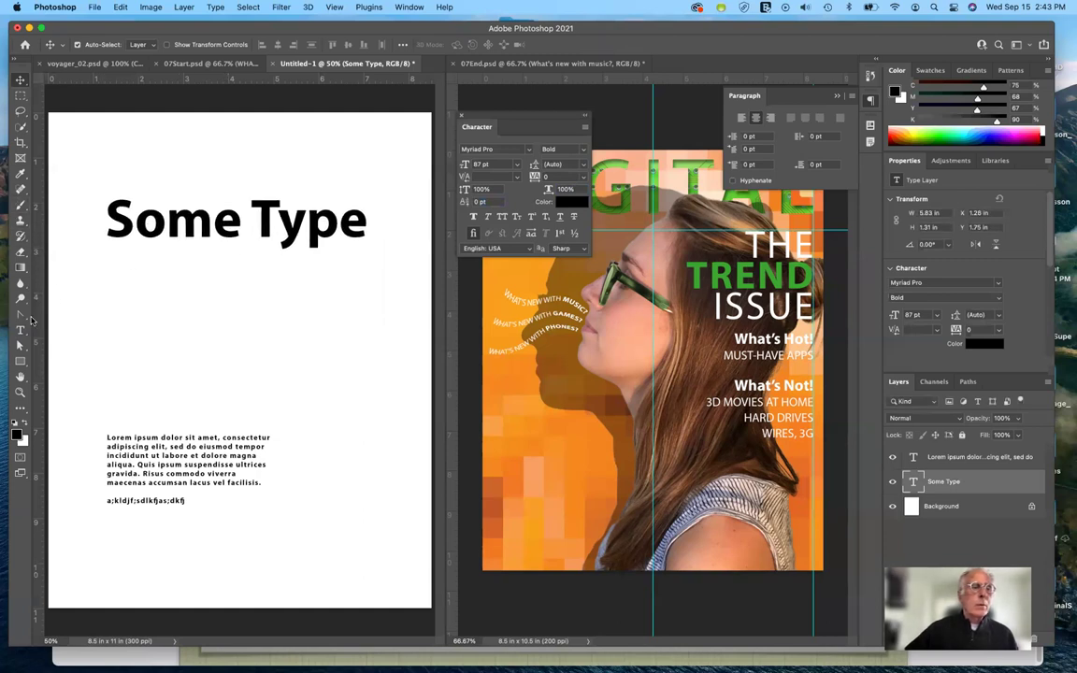
{"action": "left_click", "coordinate": [20, 329]}
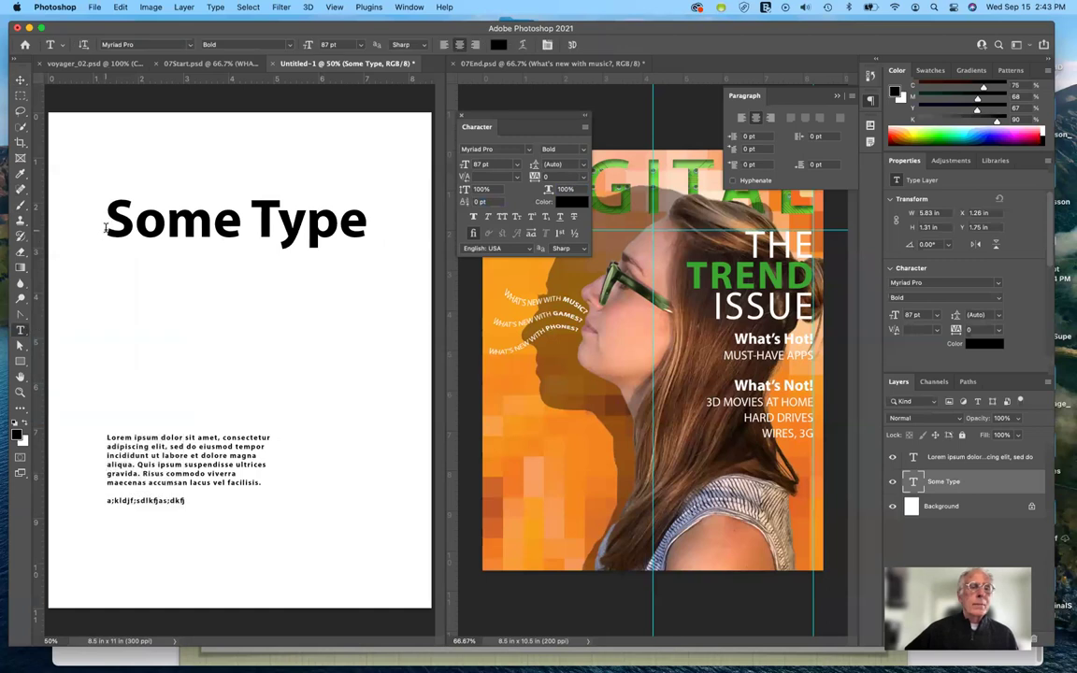
{"action": "left_click", "coordinate": [108, 234]}
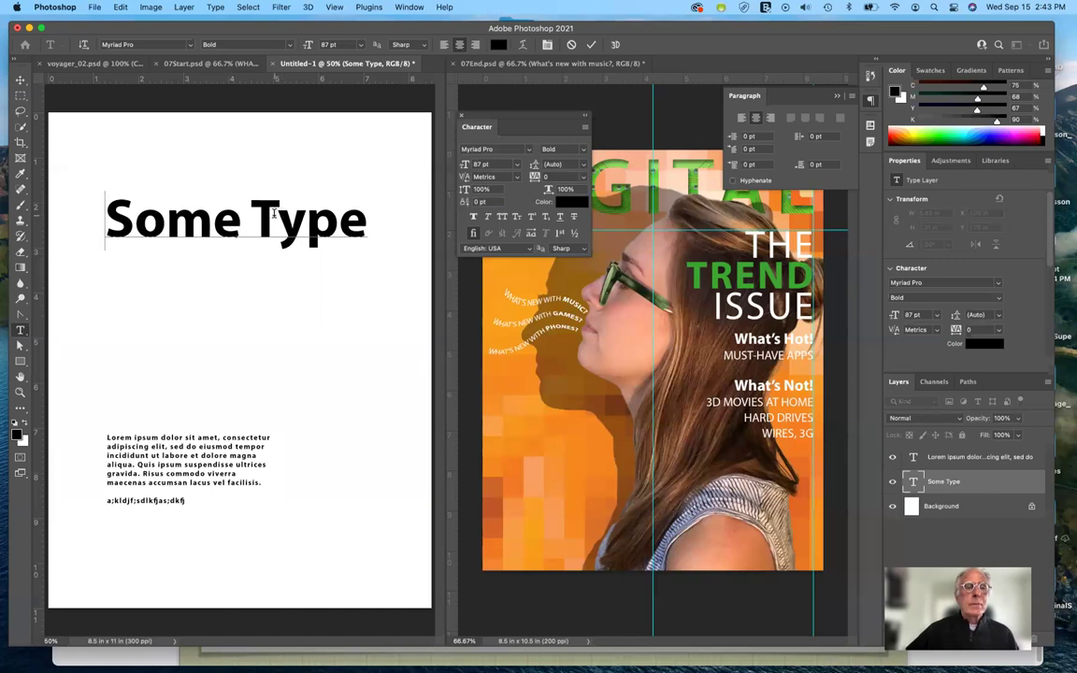
Step: Lower the letter T in the heading with a baseline shift of -24 pt and deselect it
{"action": "left_click_drag", "start_coordinate": [250, 213], "coordinate": [264, 211]}
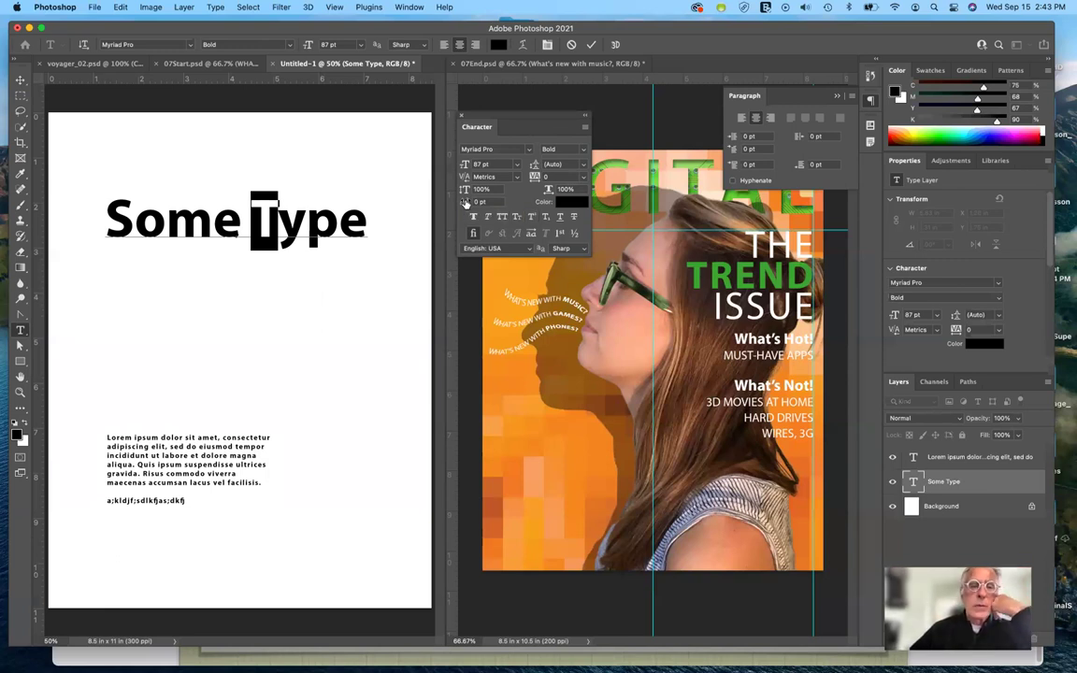
{"action": "left_click_drag", "start_coordinate": [465, 203], "coordinate": [451, 205]}
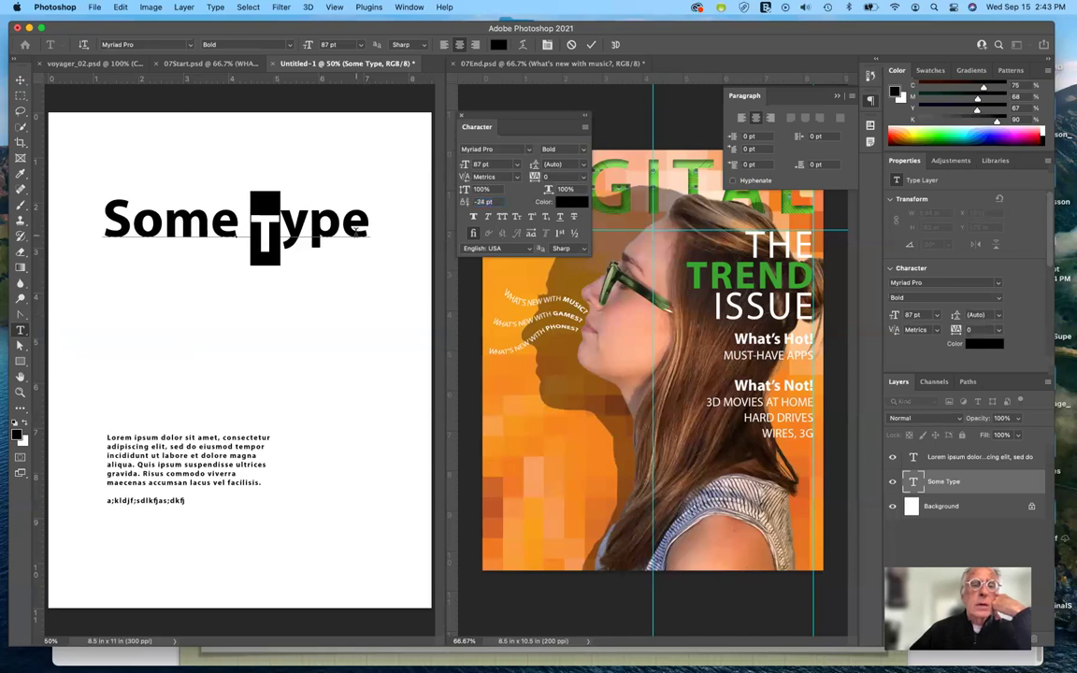
{"action": "left_click", "coordinate": [355, 231]}
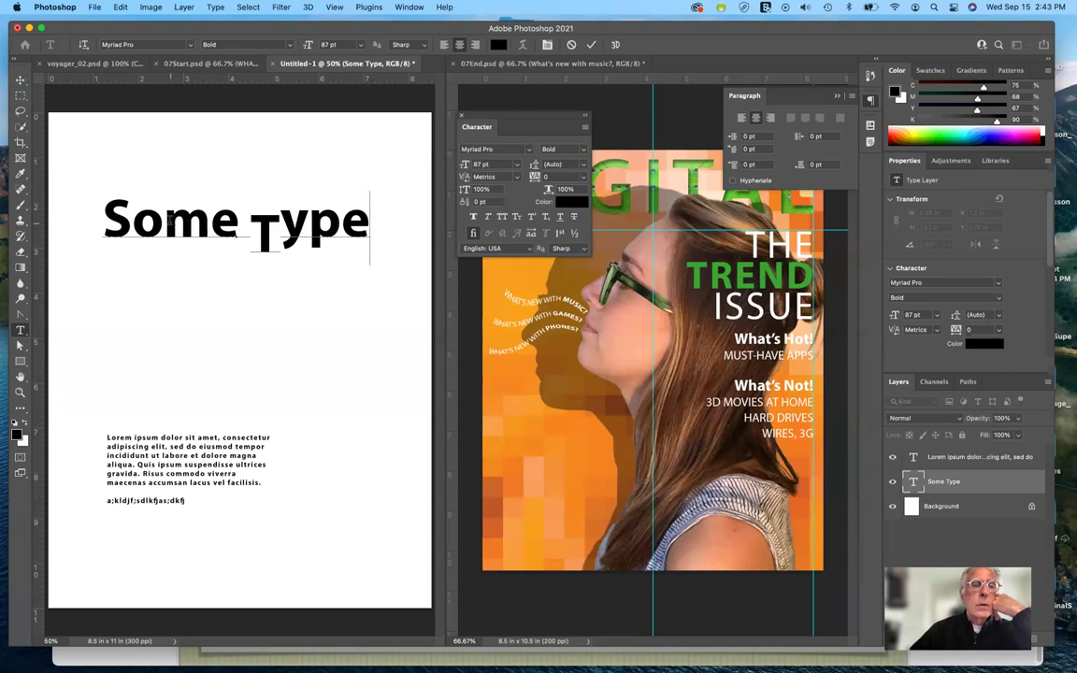
Step: Raise the letter m in the heading with a 38 pt baseline shift, undo it, and deselect the letter
{"action": "left_click_drag", "start_coordinate": [164, 222], "coordinate": [211, 222]}
{"action": "left_click", "coordinate": [480, 201]}
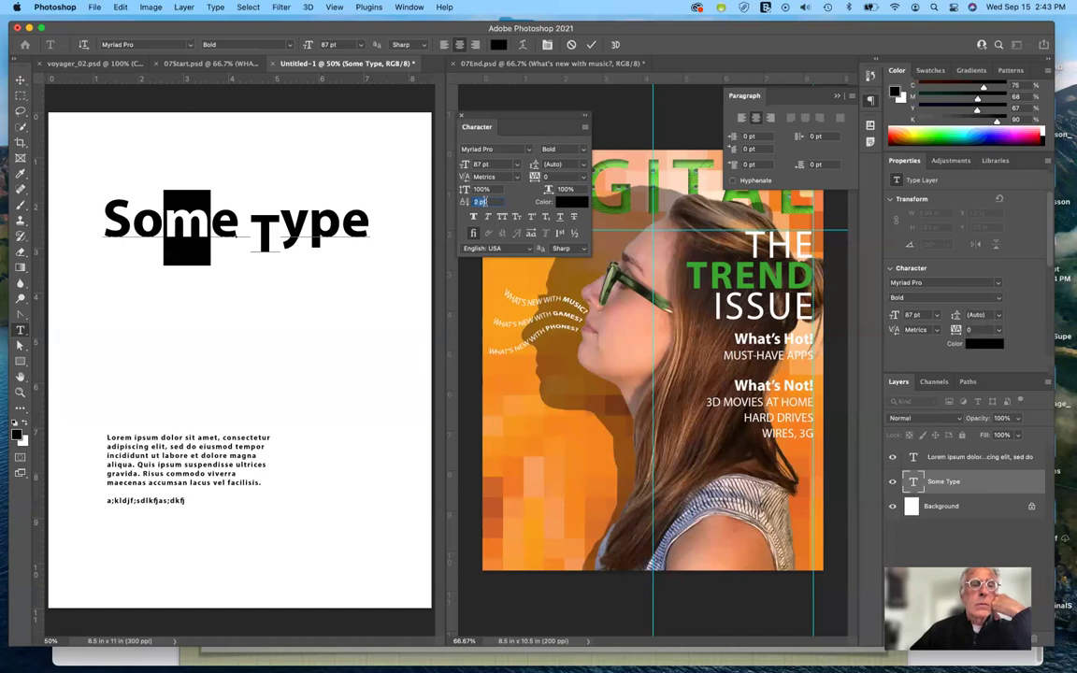
{"action": "type", "text": "38"}
{"action": "key", "text": "Return"}
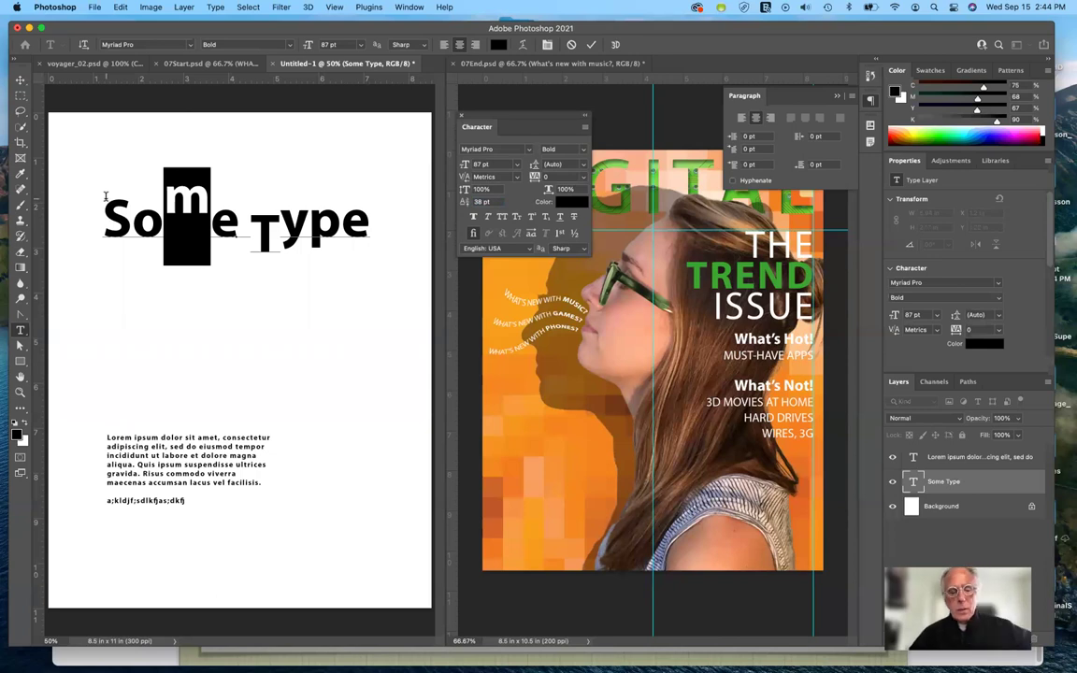
{"action": "key", "text": "super+z"}
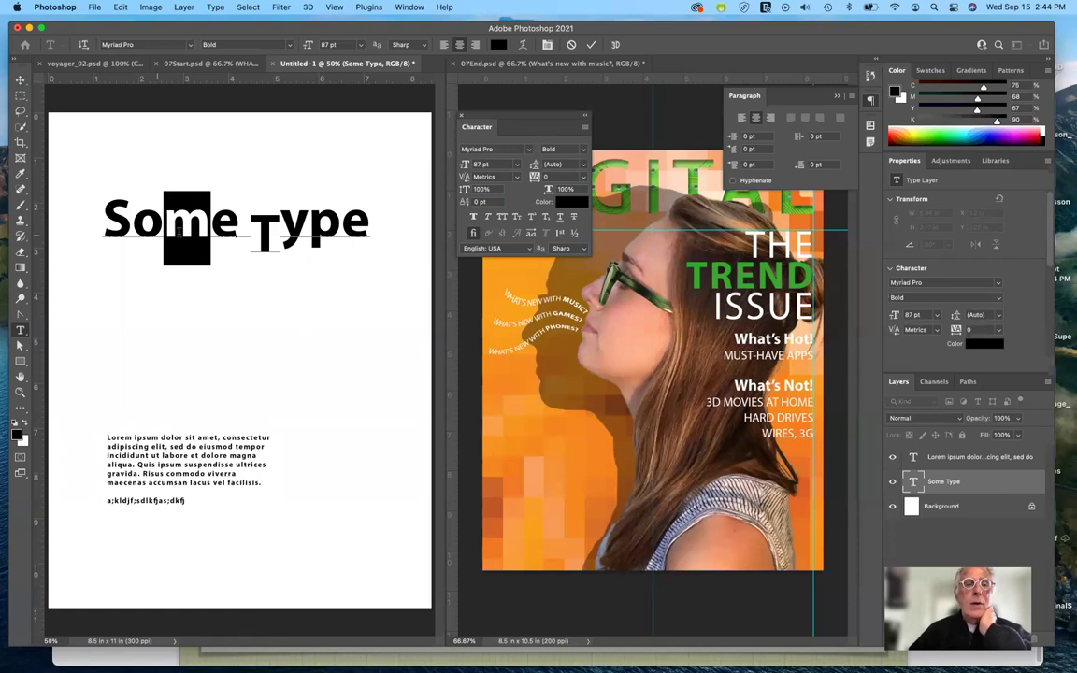
{"action": "left_click", "coordinate": [197, 213]}
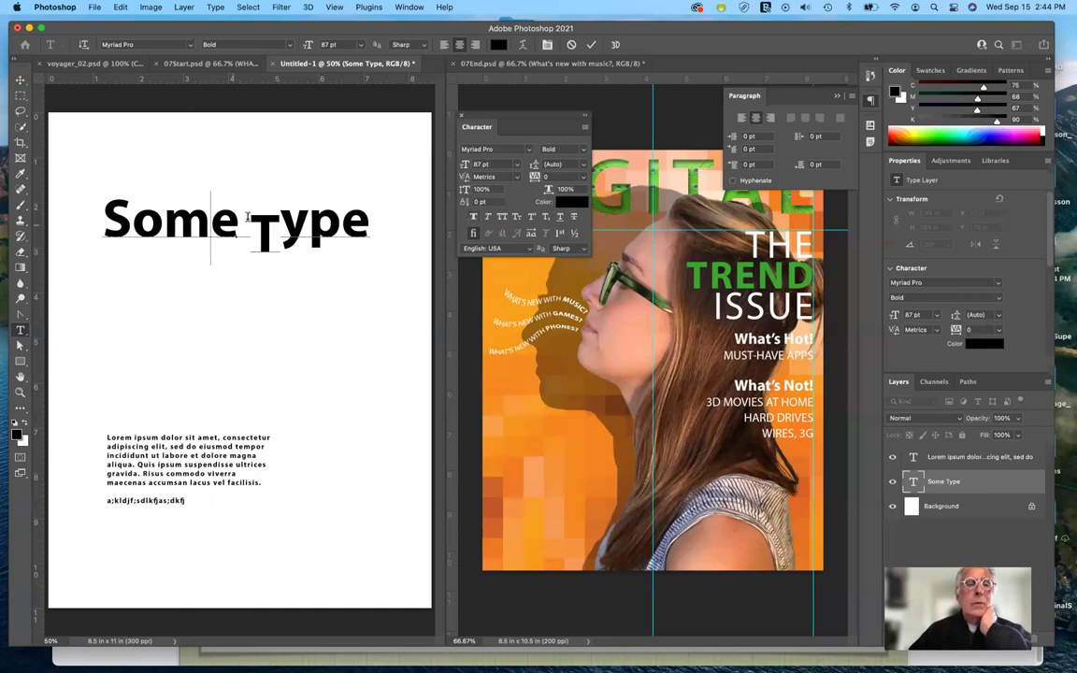
Step: Reselect the heading's letter T and reset its baseline shift to 0 pt
{"action": "left_click_drag", "start_coordinate": [250, 199], "coordinate": [267, 219]}
{"action": "left_click_drag", "start_coordinate": [465, 201], "coordinate": [473, 189]}
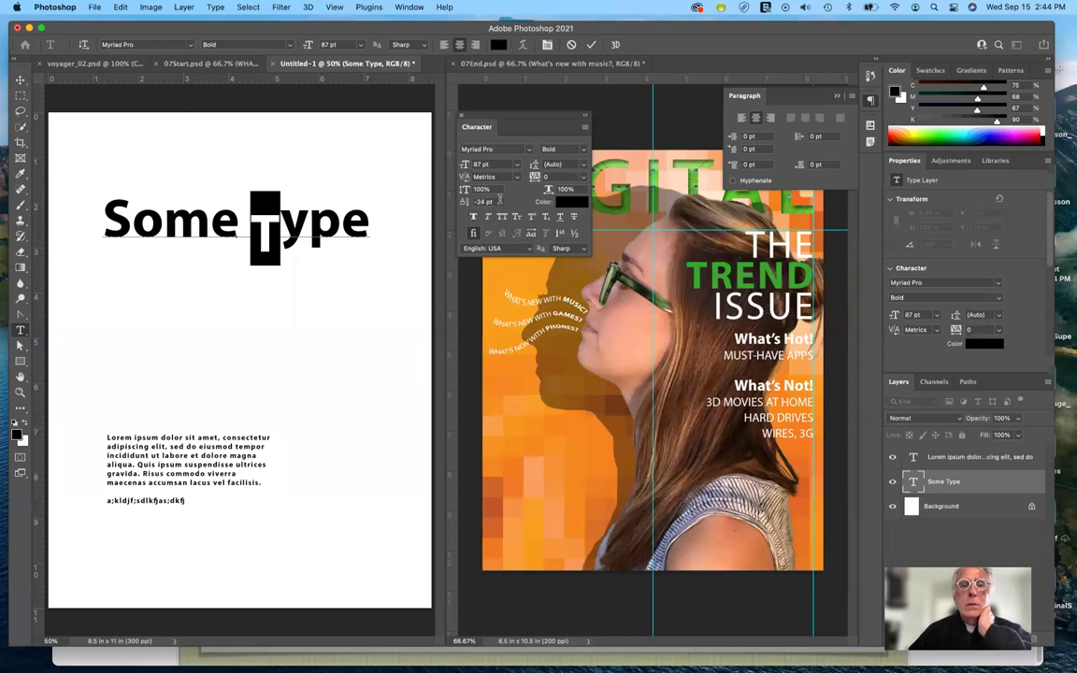
{"action": "left_click", "coordinate": [463, 203]}
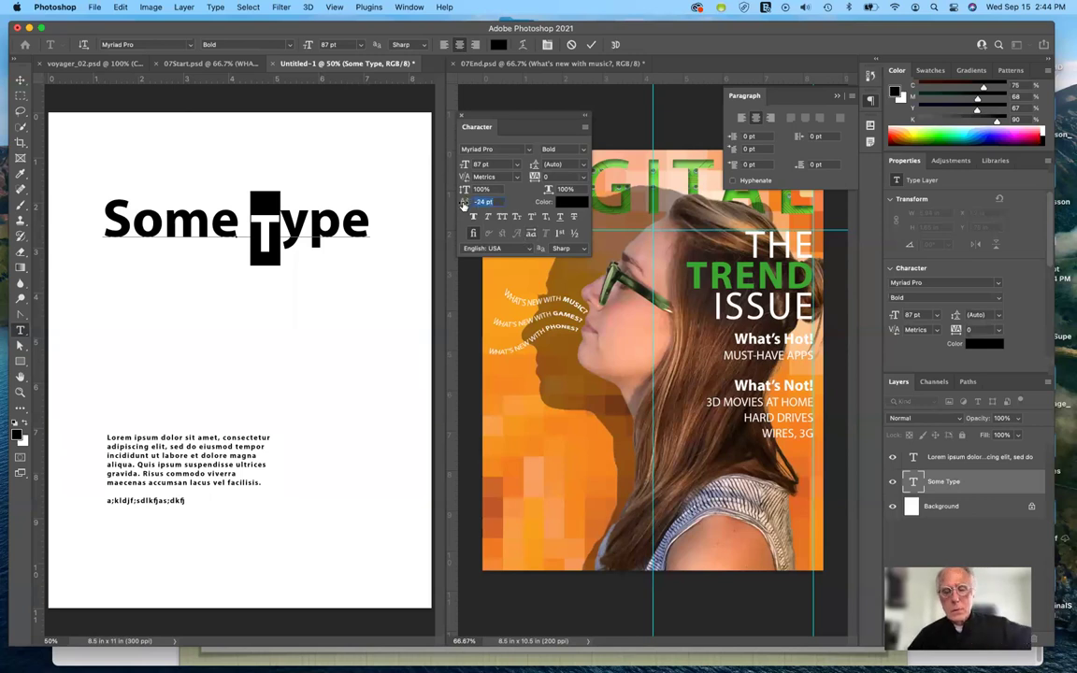
{"action": "type", "text": "0"}
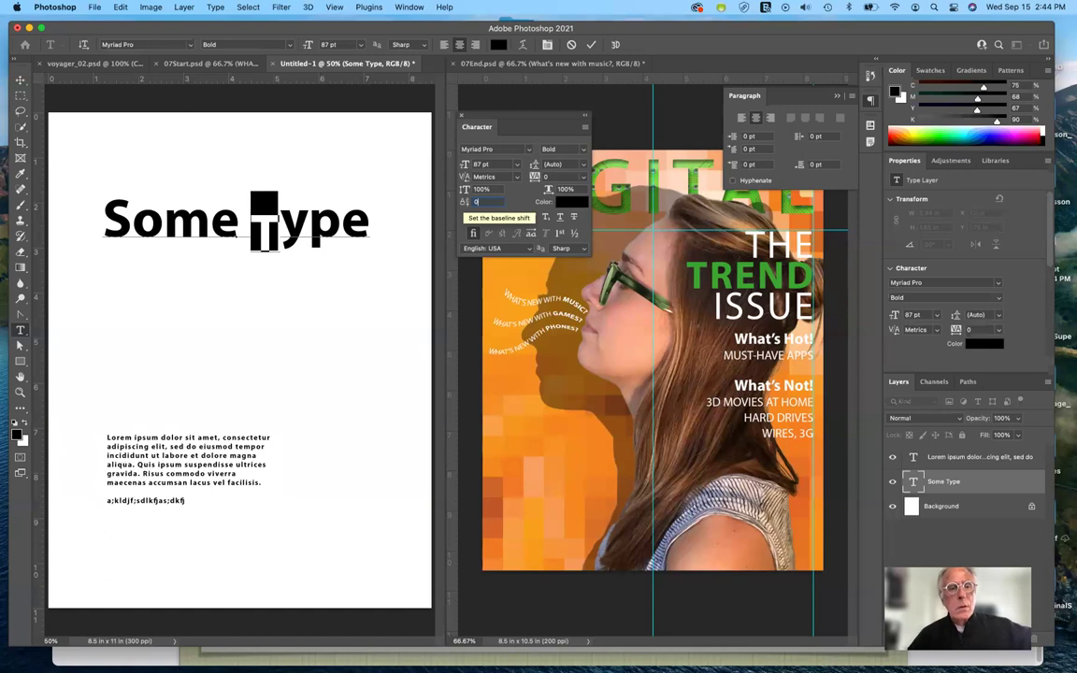
{"action": "key", "text": "Tab"}
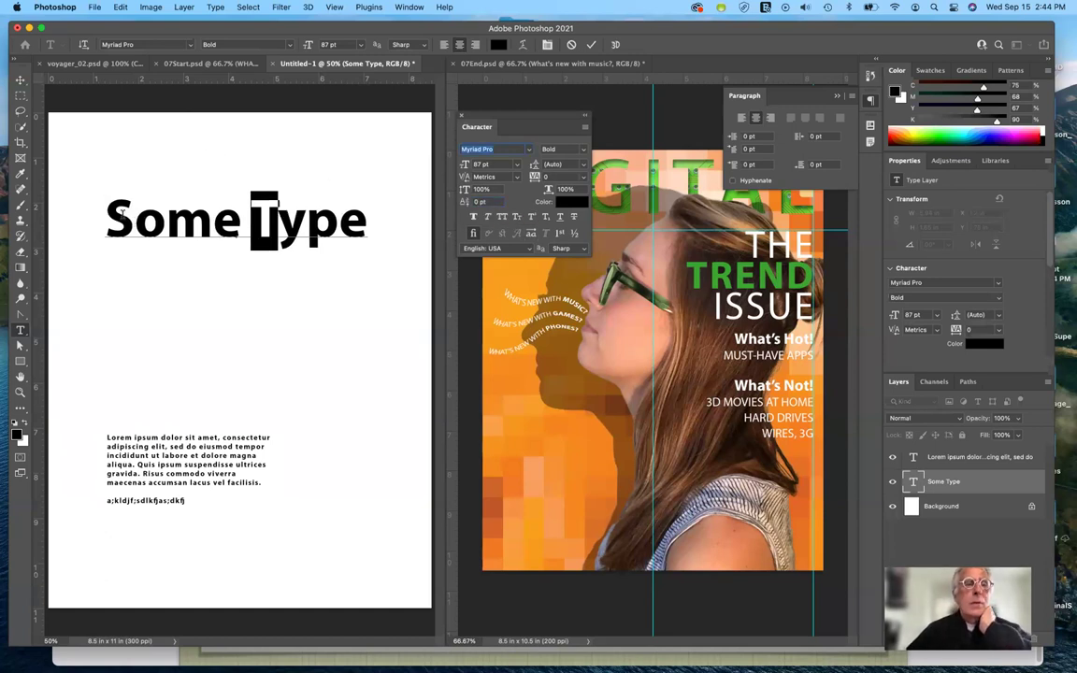
Step: Select the whole heading and try Faux Bold and Faux Italic on it, switching each off again
{"action": "left_click_drag", "start_coordinate": [105, 219], "coordinate": [408, 242]}
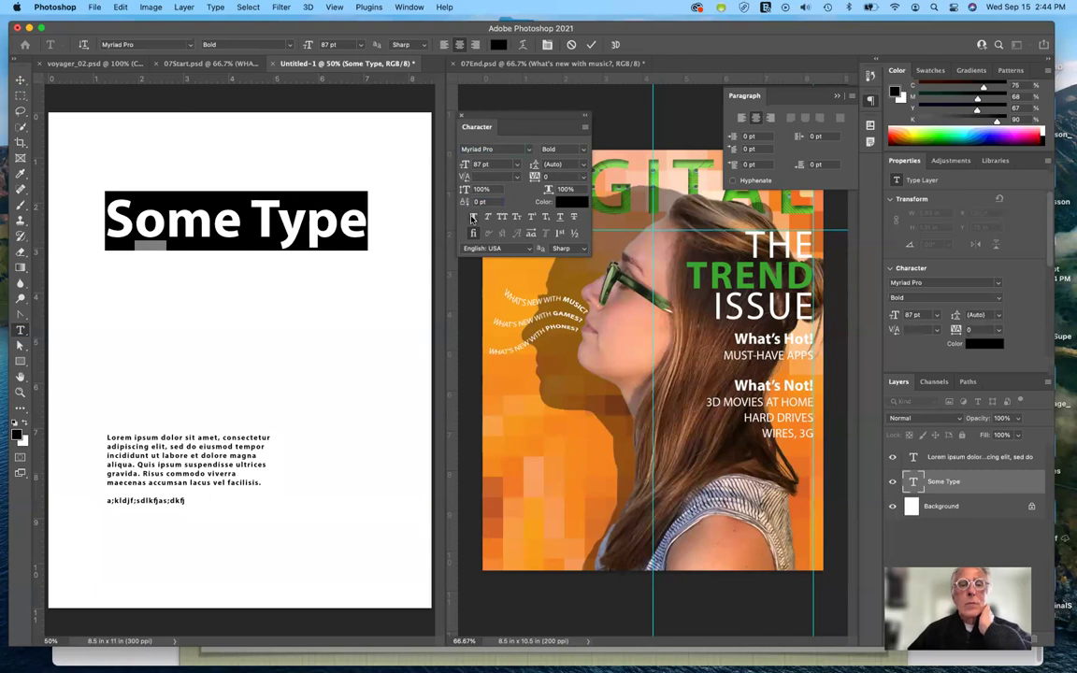
{"action": "left_click", "coordinate": [473, 218]}
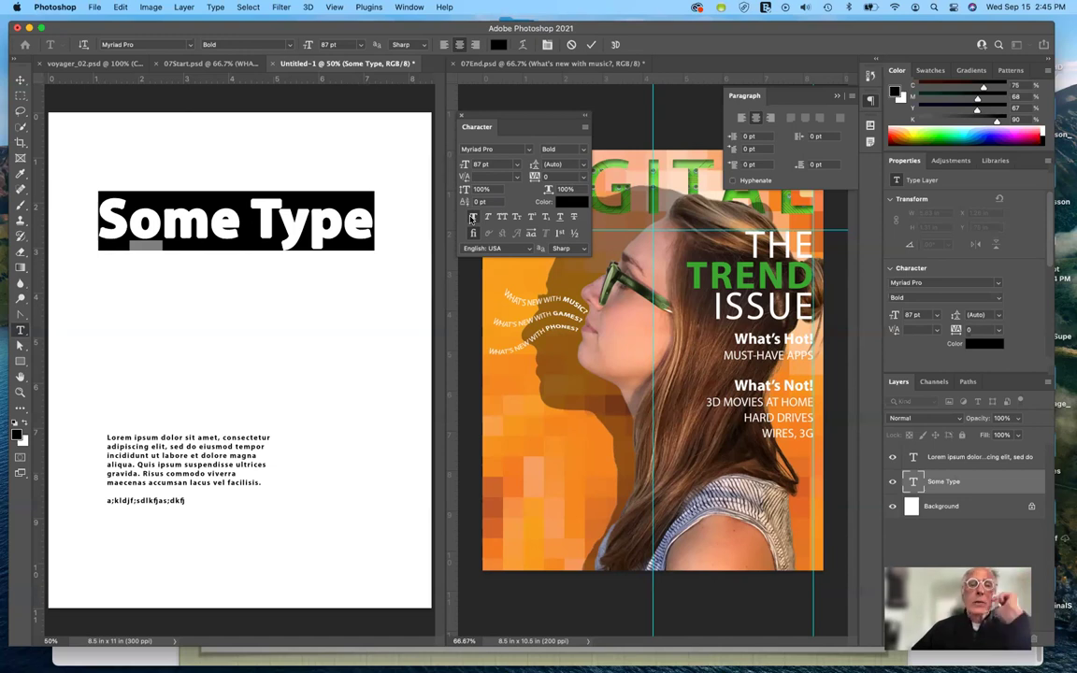
{"action": "left_click", "coordinate": [472, 217]}
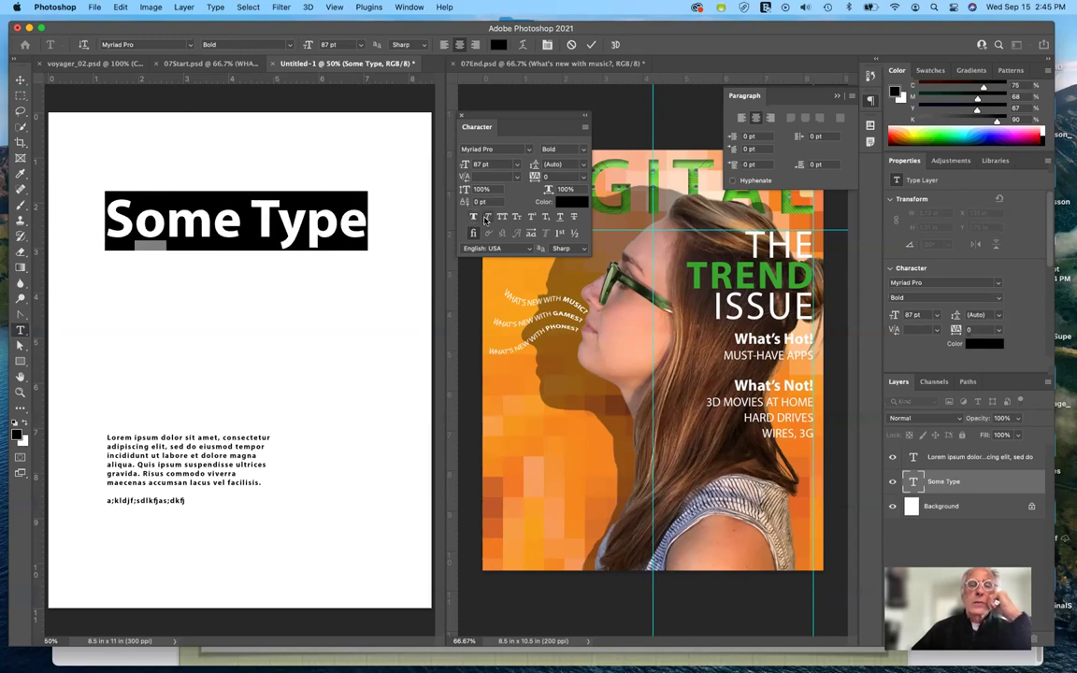
{"action": "left_click", "coordinate": [488, 218]}
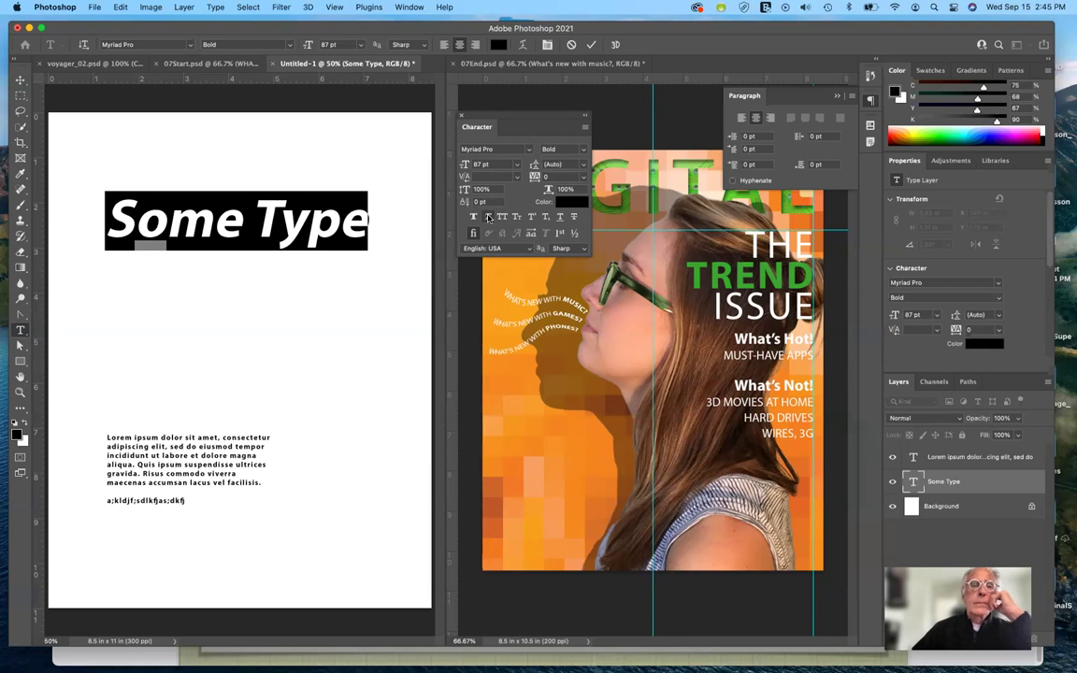
{"action": "left_click", "coordinate": [487, 218]}
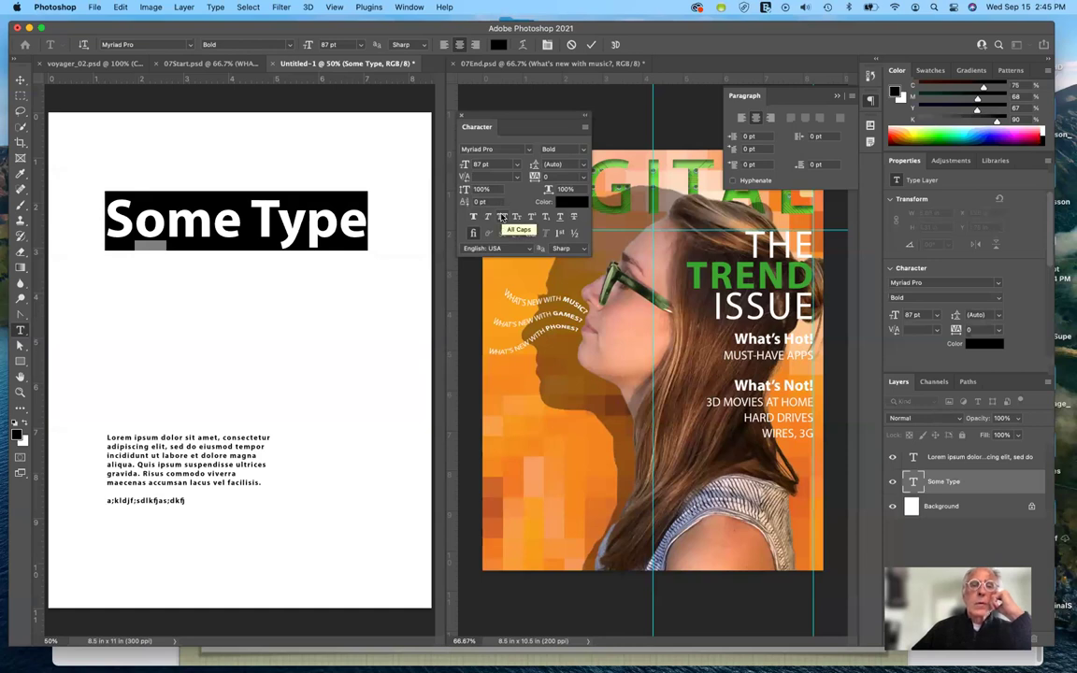
Step: Try All Caps on the selected heading, switch it off, and apply Small Caps instead
{"action": "left_click", "coordinate": [502, 217]}
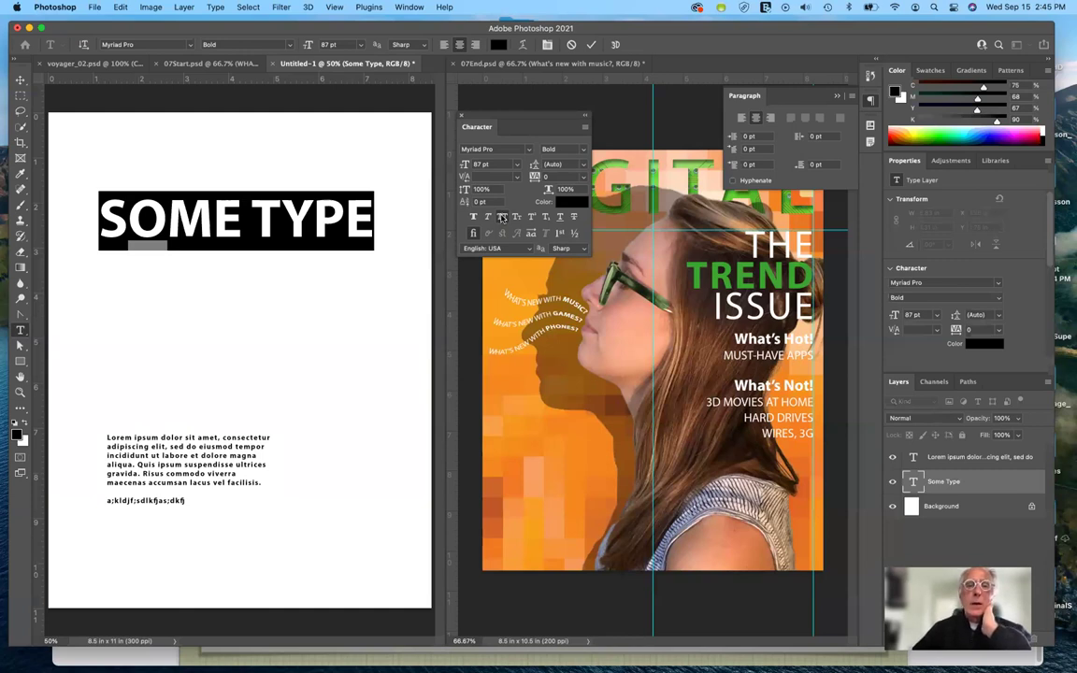
{"action": "left_click", "coordinate": [502, 217]}
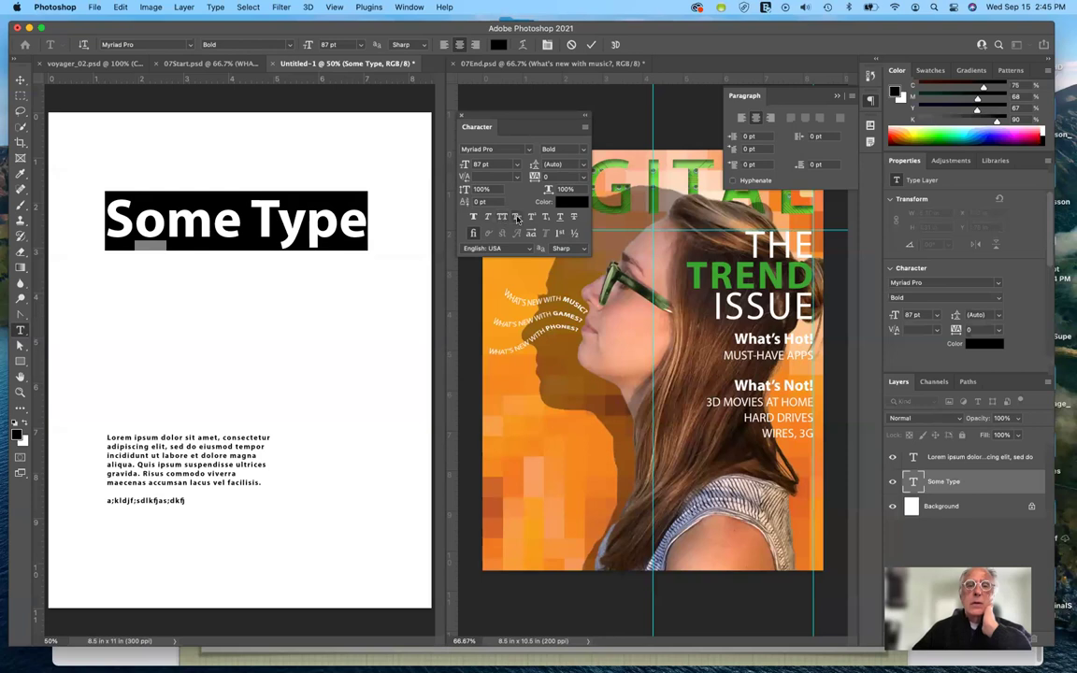
{"action": "left_click", "coordinate": [513, 218]}
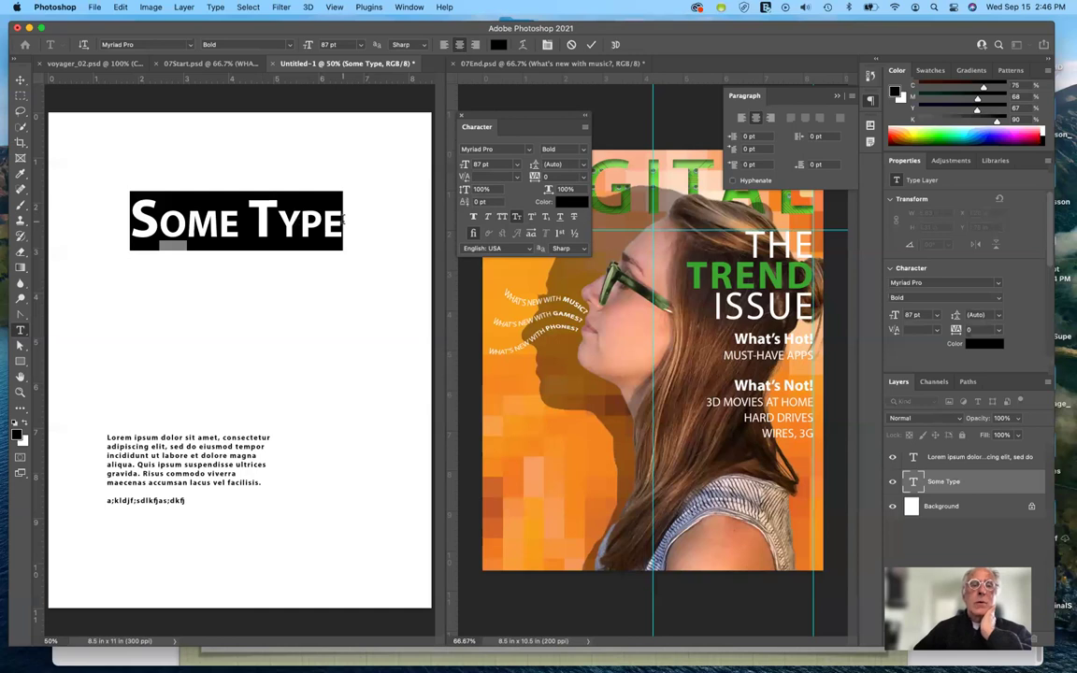
Step: Add a 1 at the end of the heading and try Superscript and Subscript on it, switching each off again
{"action": "left_click", "coordinate": [350, 235]}
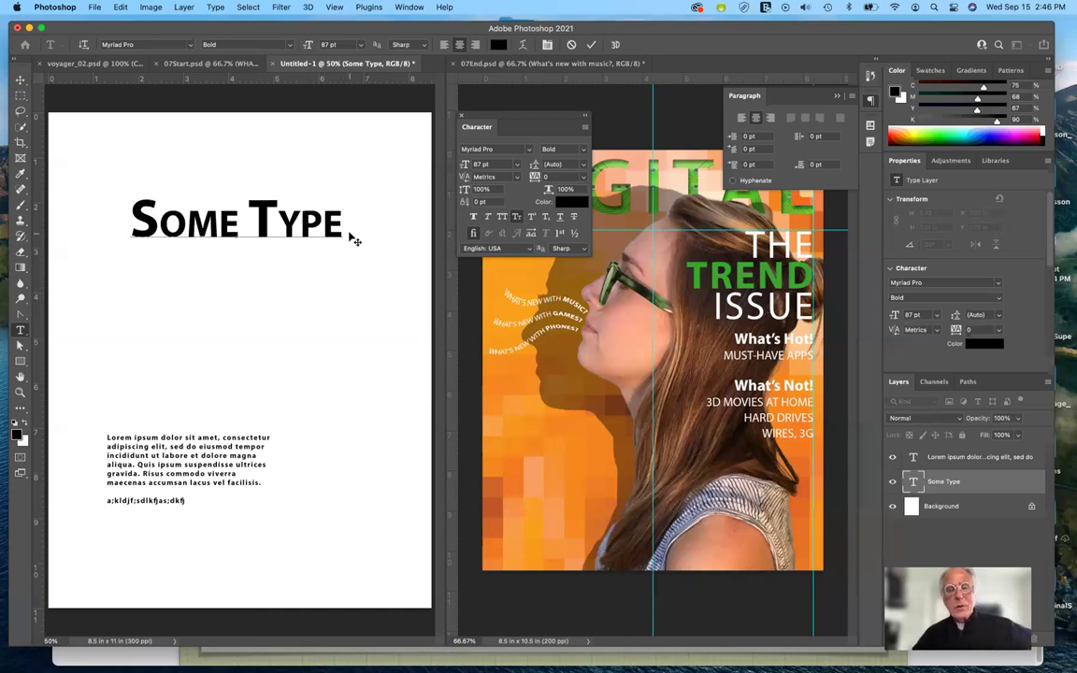
{"action": "type", "text": "1"}
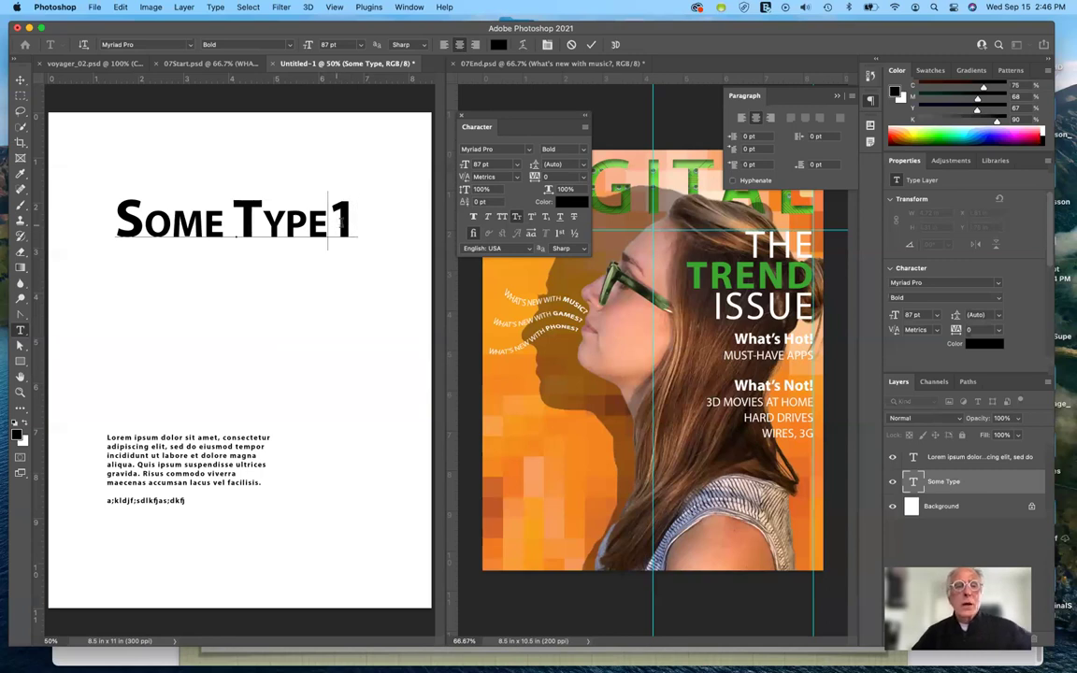
{"action": "key", "text": "shift+Left"}
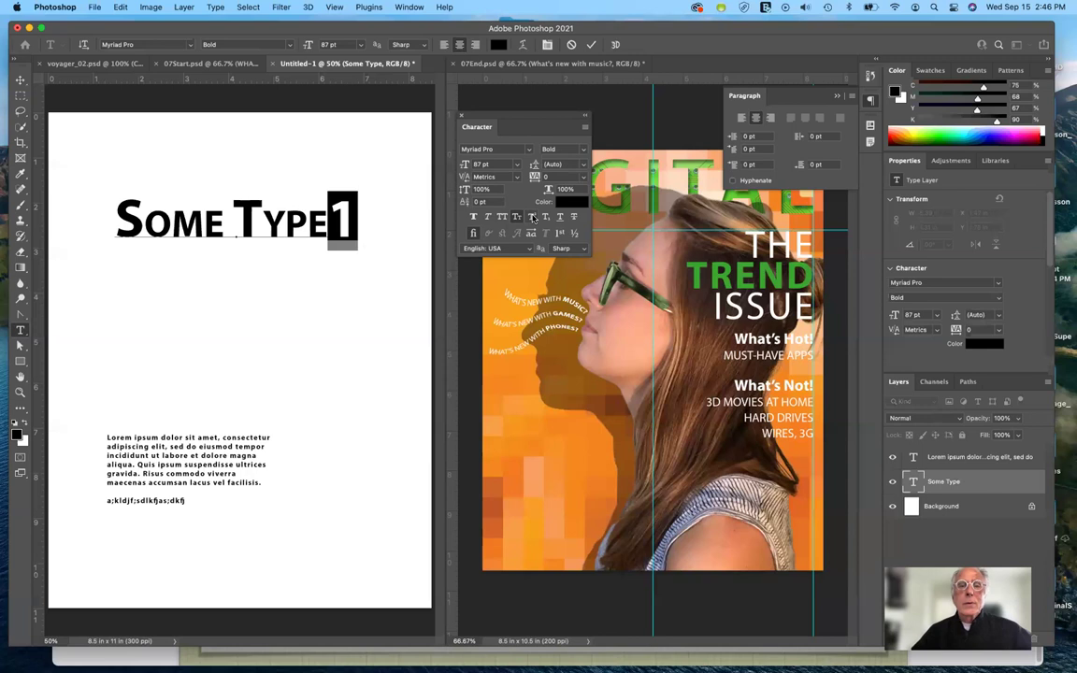
{"action": "left_click", "coordinate": [532, 218]}
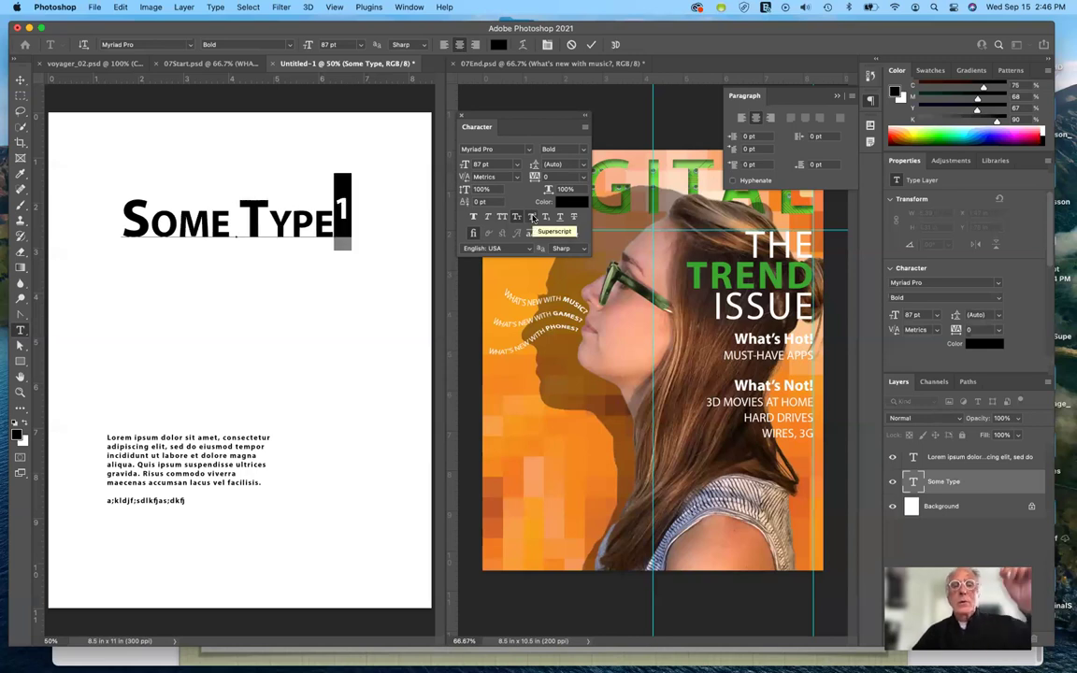
{"action": "left_click", "coordinate": [533, 218]}
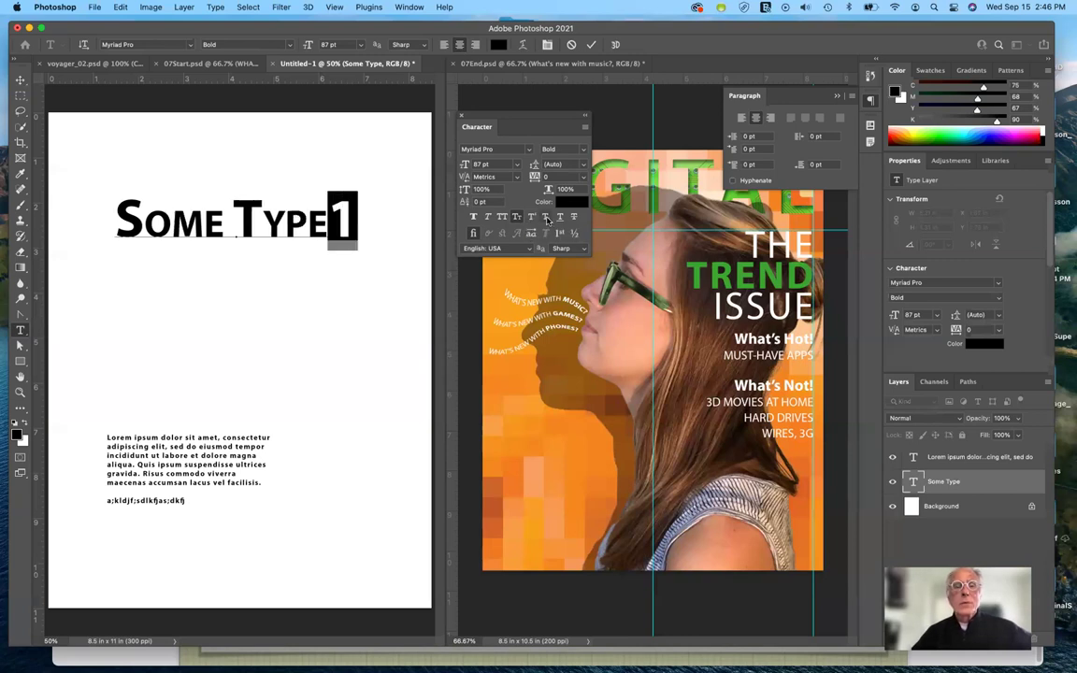
{"action": "left_click", "coordinate": [547, 219]}
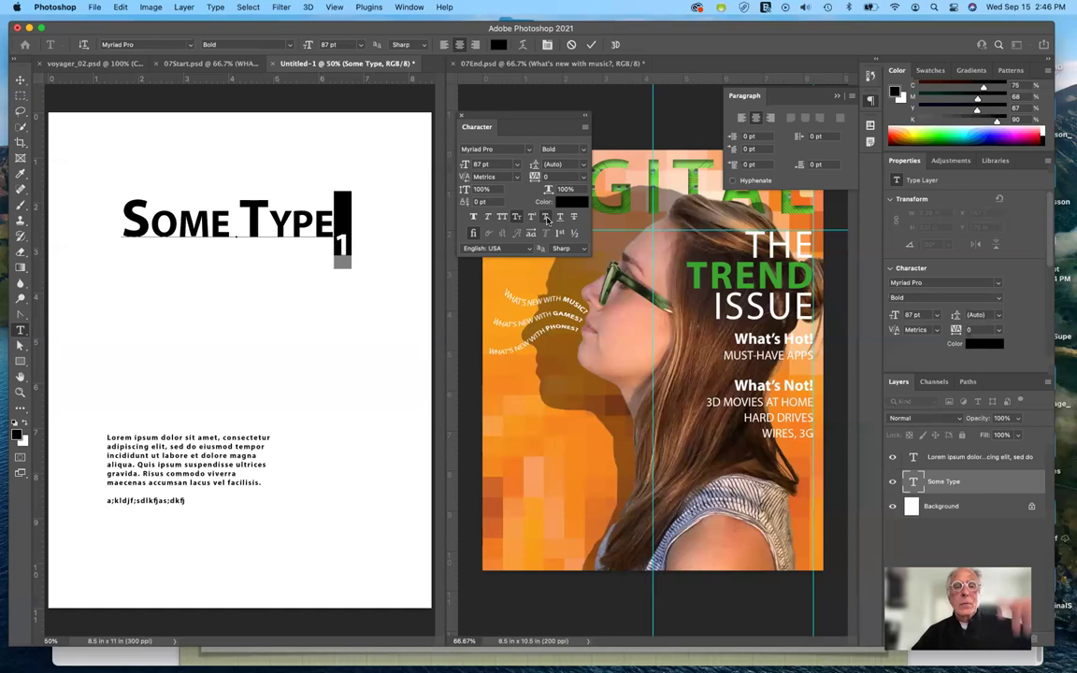
{"action": "left_click", "coordinate": [547, 218]}
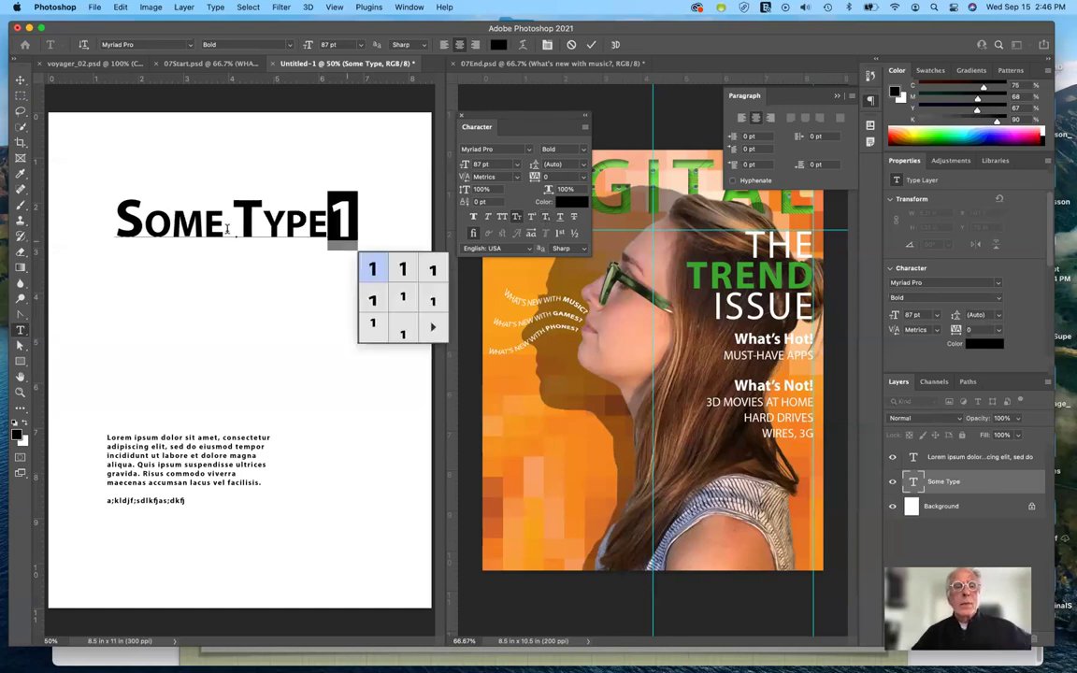
Step: Select the whole heading, apply Strikethrough, and remove it again
{"action": "left_click_drag", "start_coordinate": [120, 217], "coordinate": [145, 211]}
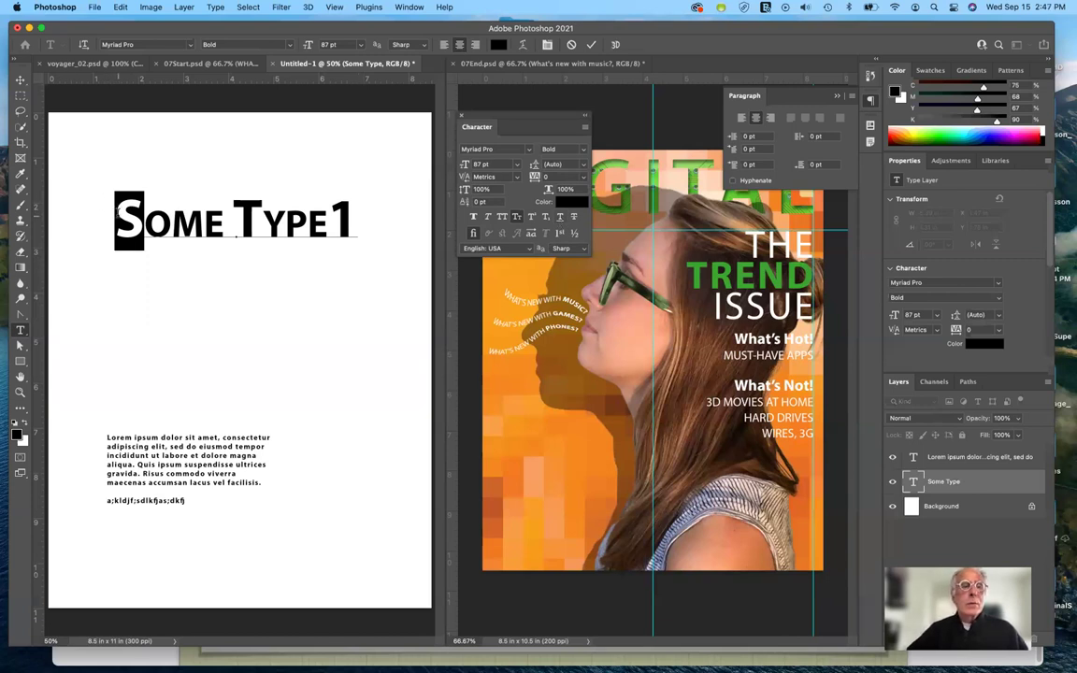
{"action": "left_click_drag", "start_coordinate": [115, 213], "coordinate": [357, 220]}
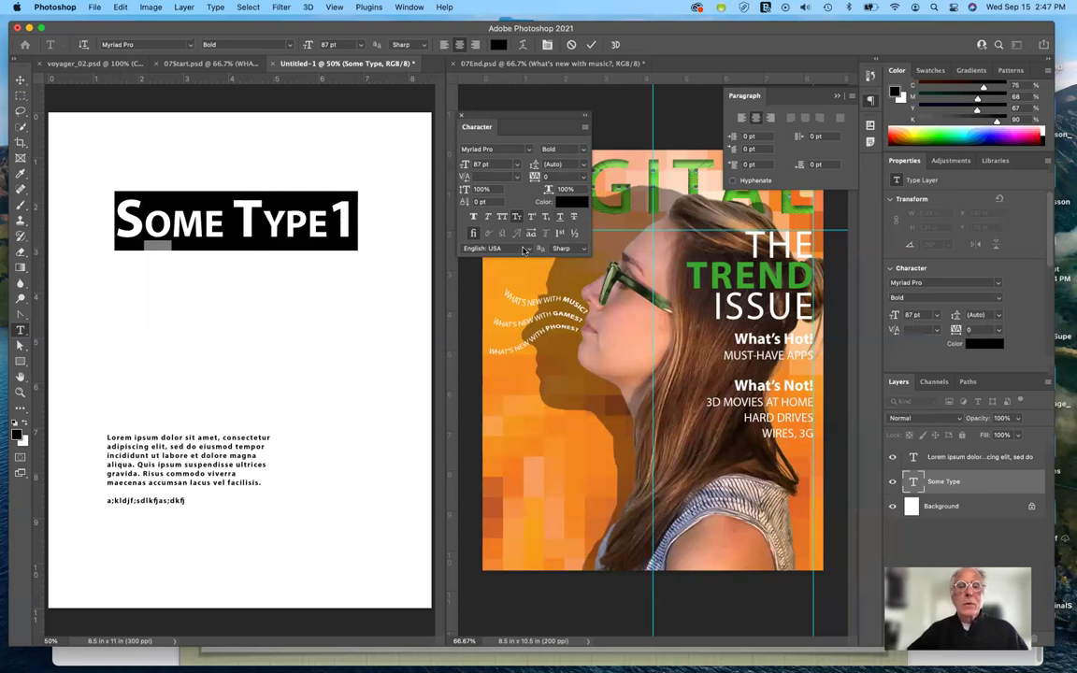
{"action": "left_click", "coordinate": [574, 217]}
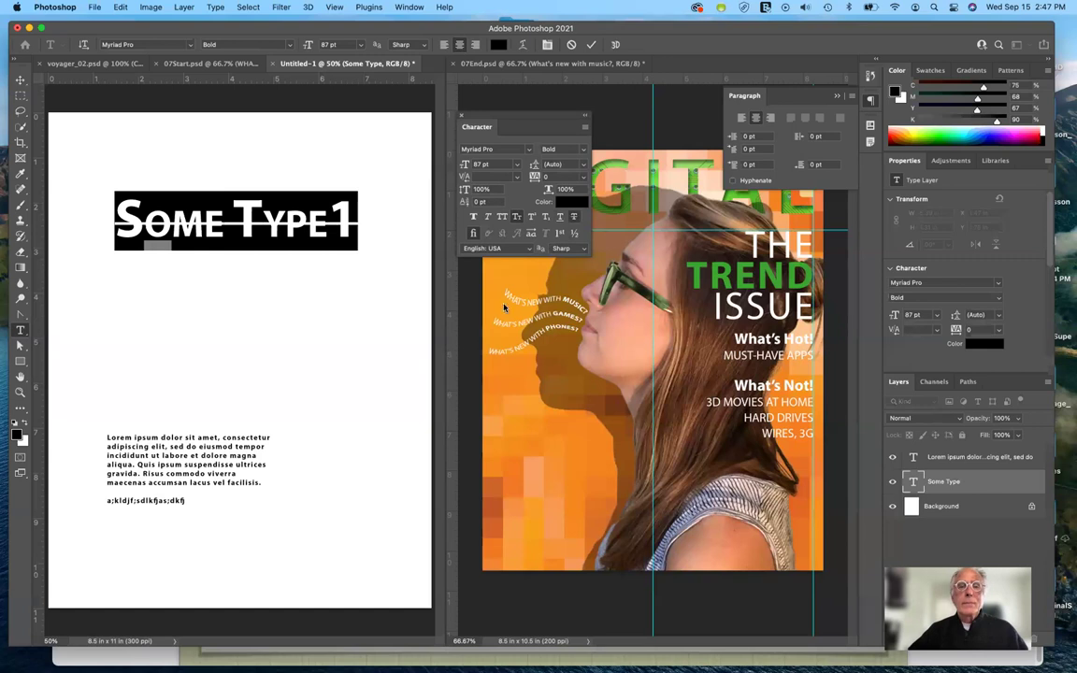
{"action": "left_click", "coordinate": [575, 217]}
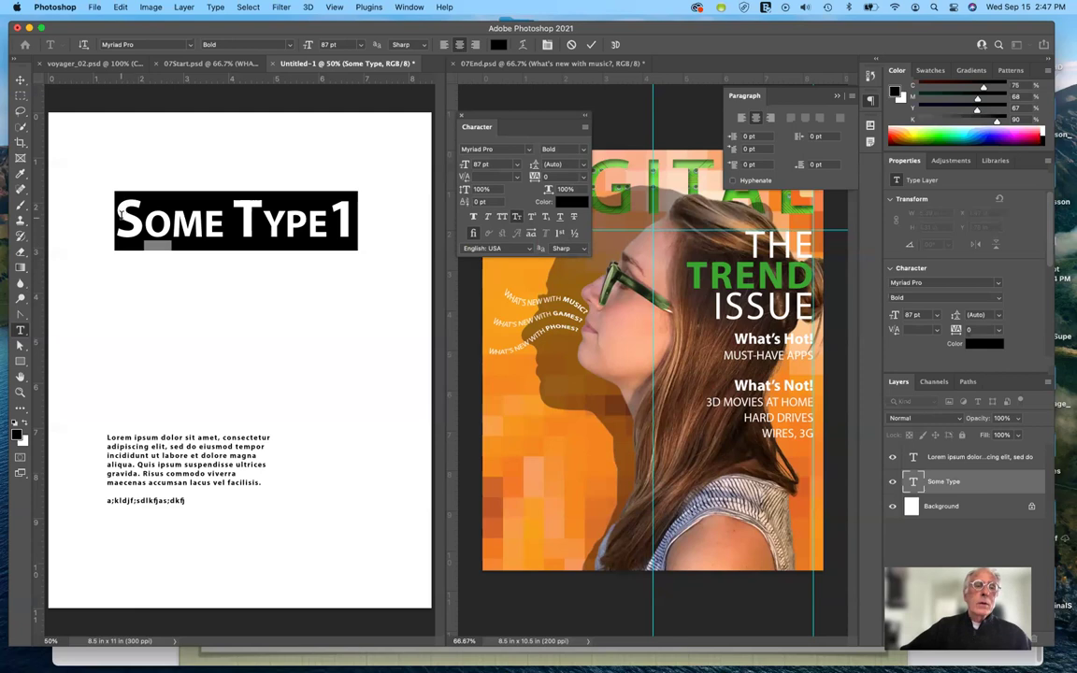
Step: Replace the first two letters of the heading, "So", with "fi"
{"action": "left_click_drag", "start_coordinate": [110, 194], "coordinate": [169, 218]}
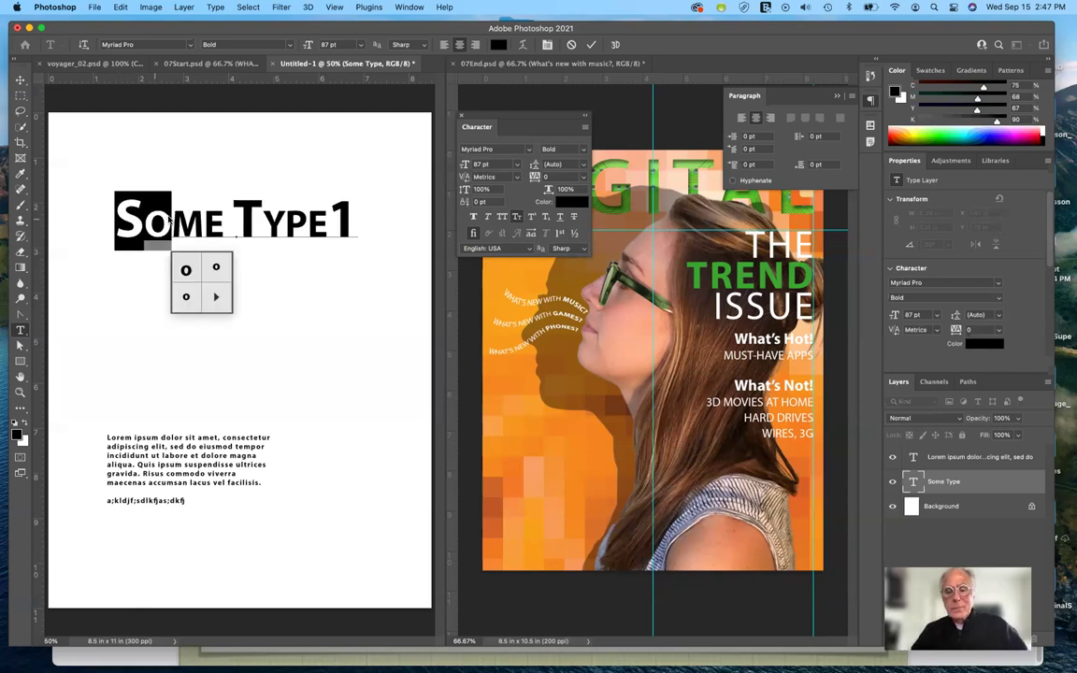
{"action": "type", "text": "Fi"}
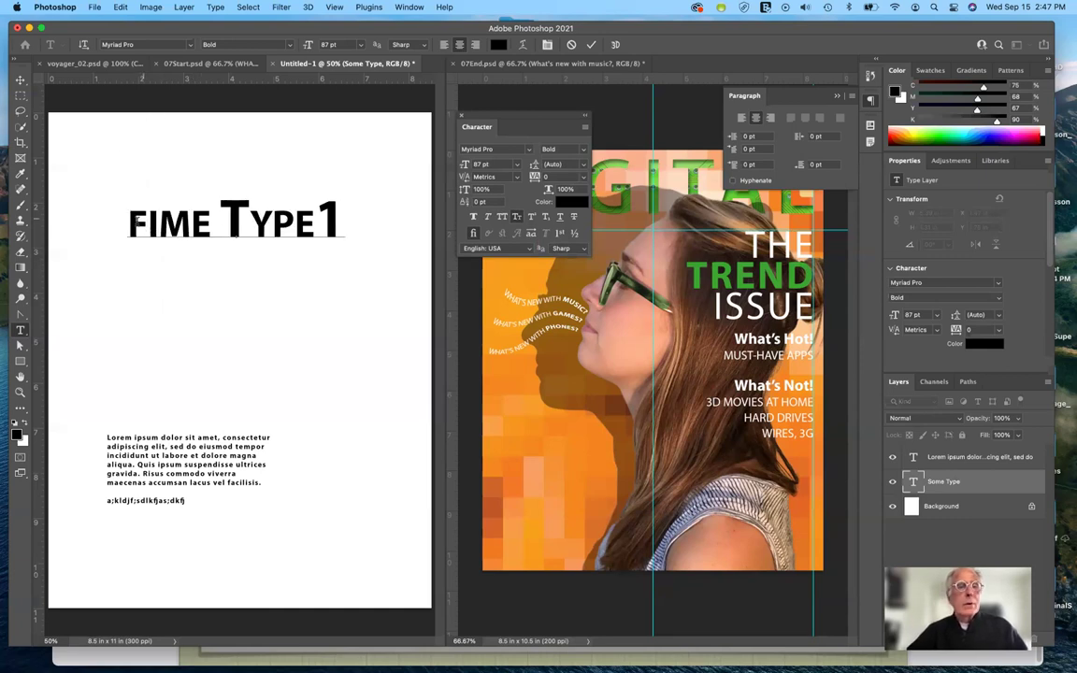
Step: Turn off Small Caps and Standard Ligatures for the whole heading, and place the text cursor after the 1
{"action": "left_click_drag", "start_coordinate": [130, 222], "coordinate": [387, 203]}
{"action": "left_click", "coordinate": [517, 217]}
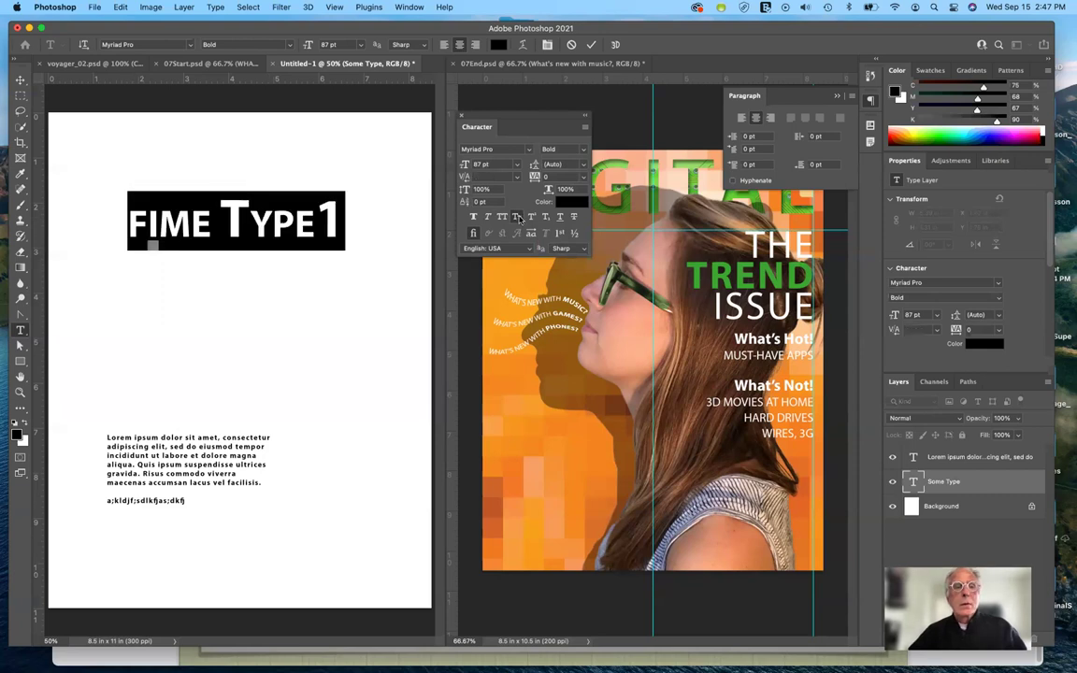
{"action": "mouse_move", "coordinate": [122, 198]}
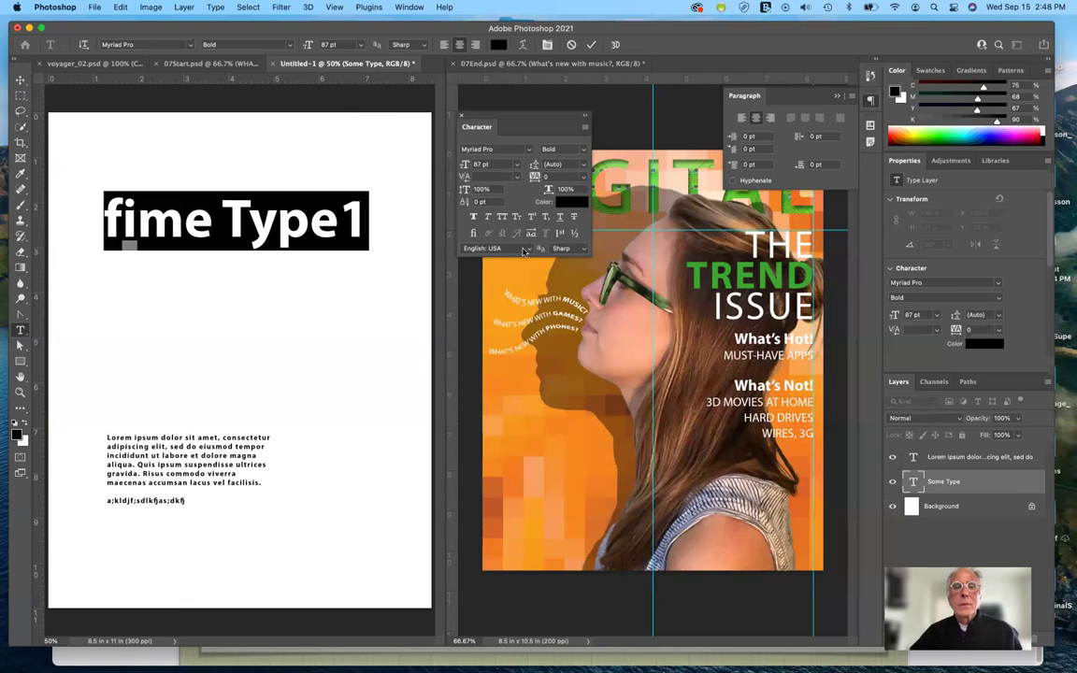
{"action": "left_click", "coordinate": [363, 225]}
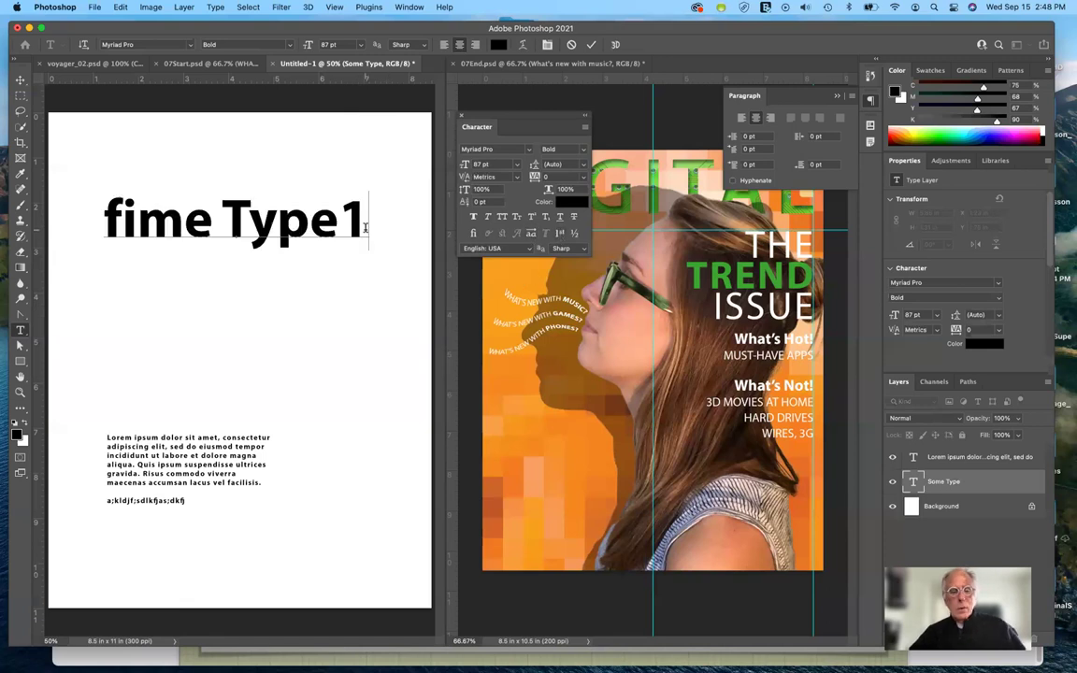
Step: Add a 2 after the 1 at the end of the heading and apply Fractions to the 12
{"action": "type", "text": "2"}
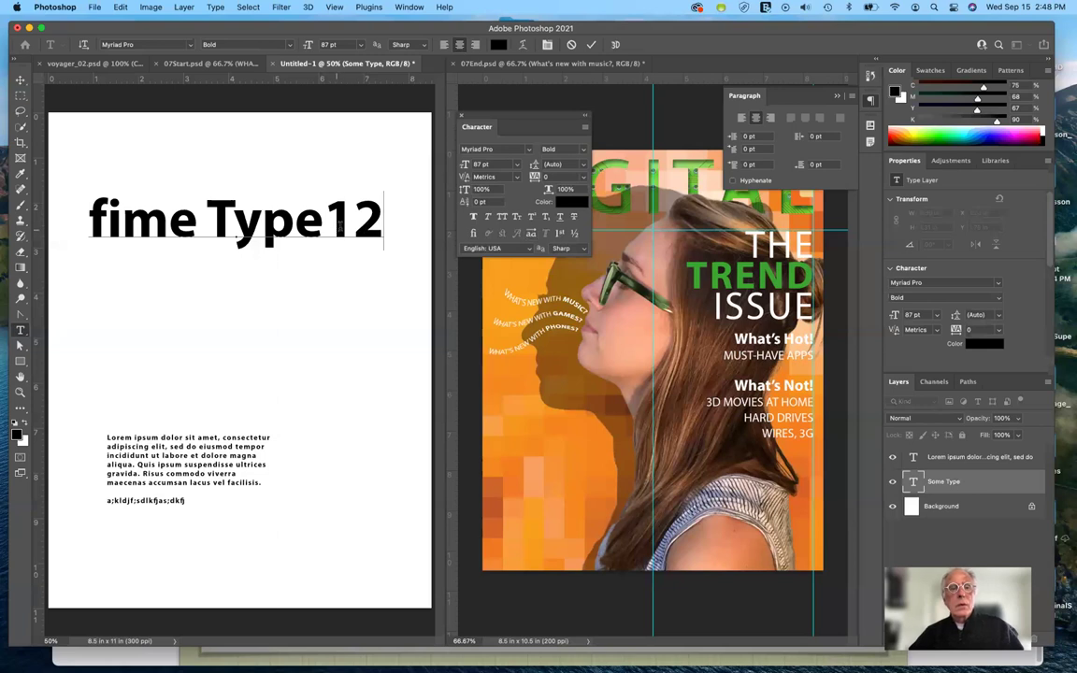
{"action": "key", "text": "shift+Left"}
{"action": "key", "text": "shift+Left"}
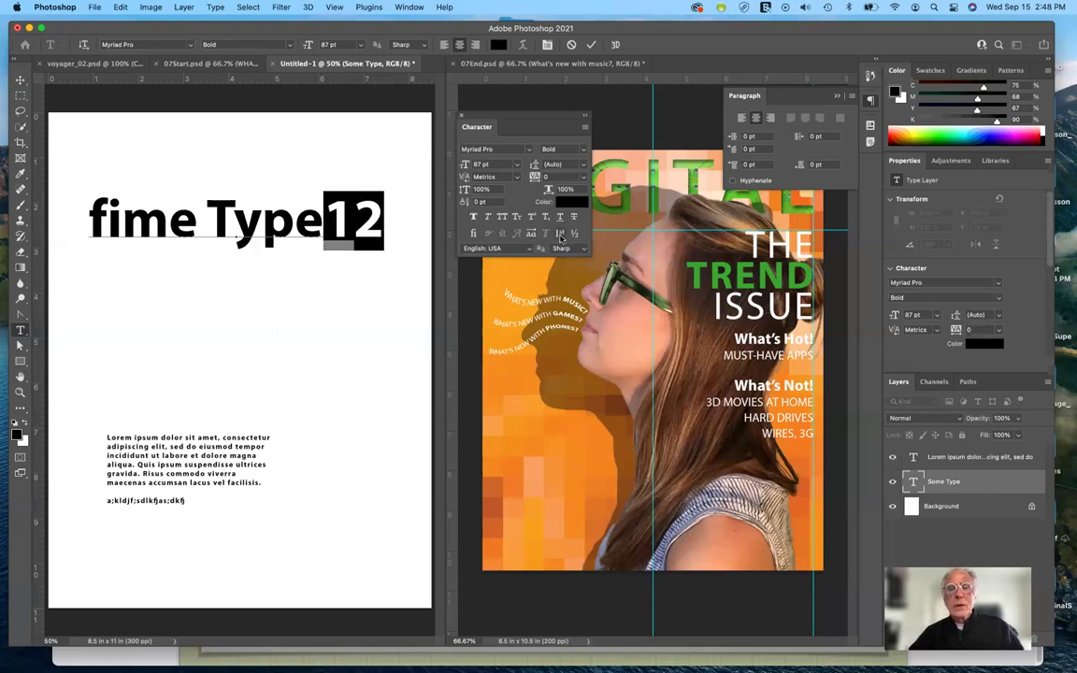
{"action": "left_click", "coordinate": [575, 234]}
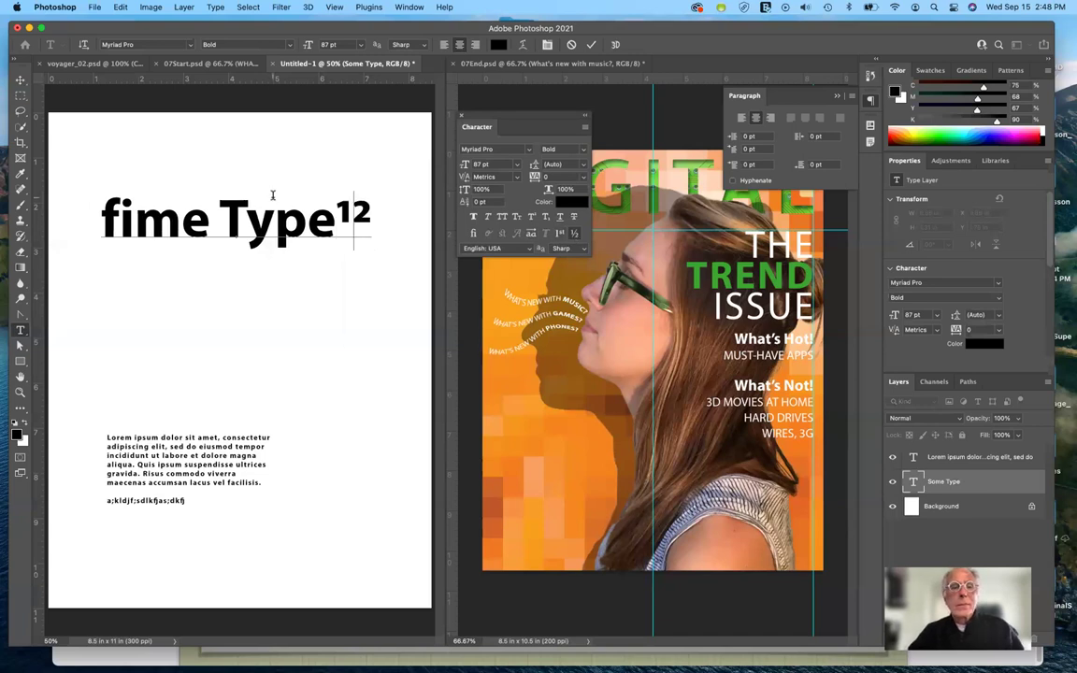
Step: Replace the 12 at the end of the heading with a space and the fraction 1/2
{"action": "key", "text": "BackSpace"}
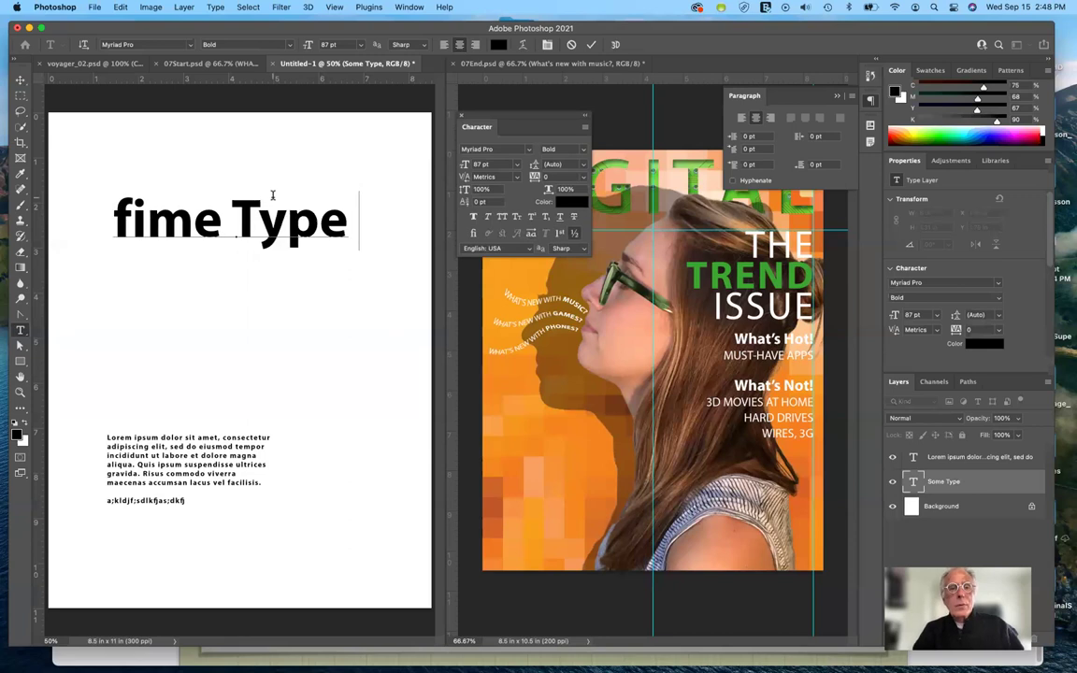
{"action": "type", "text": "1"}
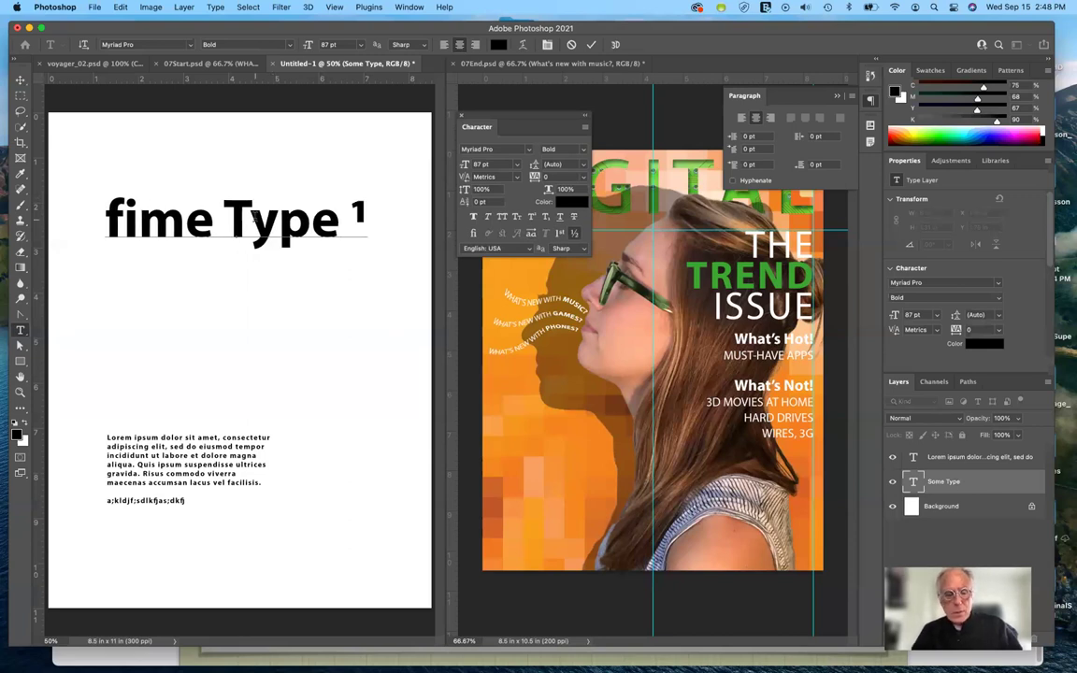
{"action": "type", "text": "/2"}
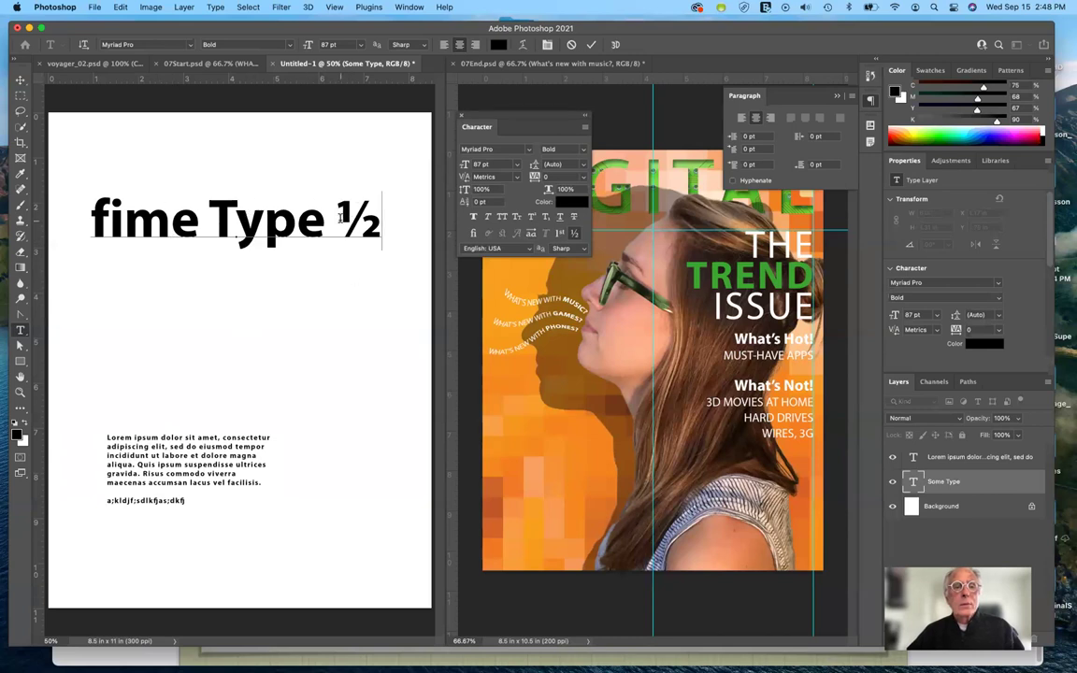
Step: Select the 1/2 in the heading, switch Fractions off and on again, and deselect it
{"action": "left_click_drag", "start_coordinate": [341, 217], "coordinate": [383, 219]}
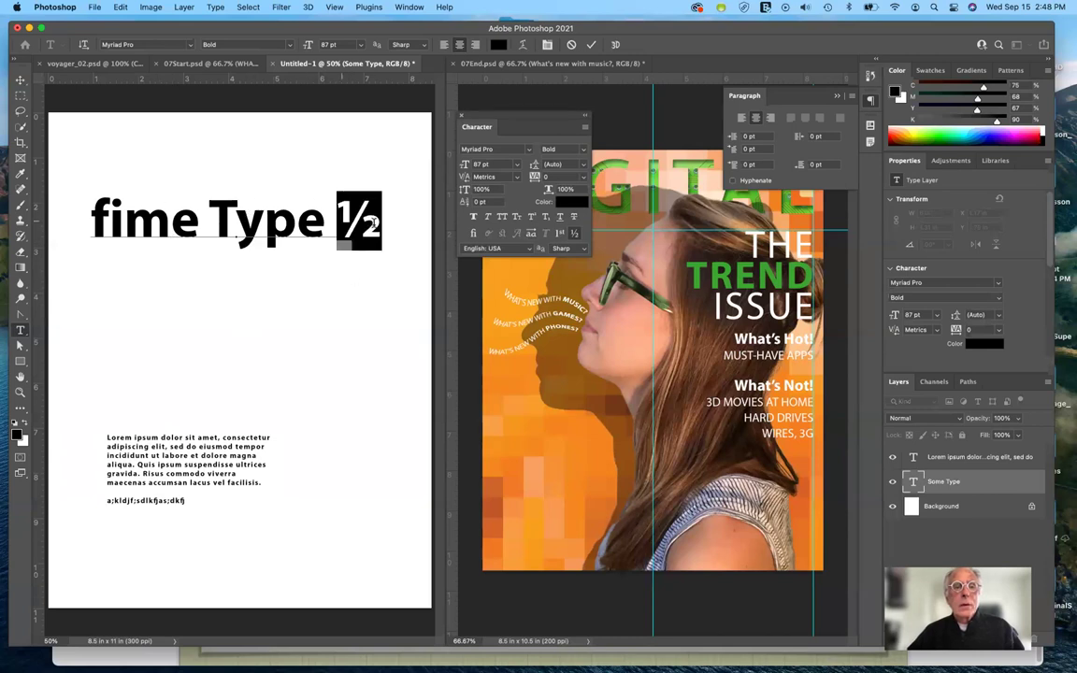
{"action": "left_click", "coordinate": [575, 234]}
{"action": "left_click", "coordinate": [575, 234]}
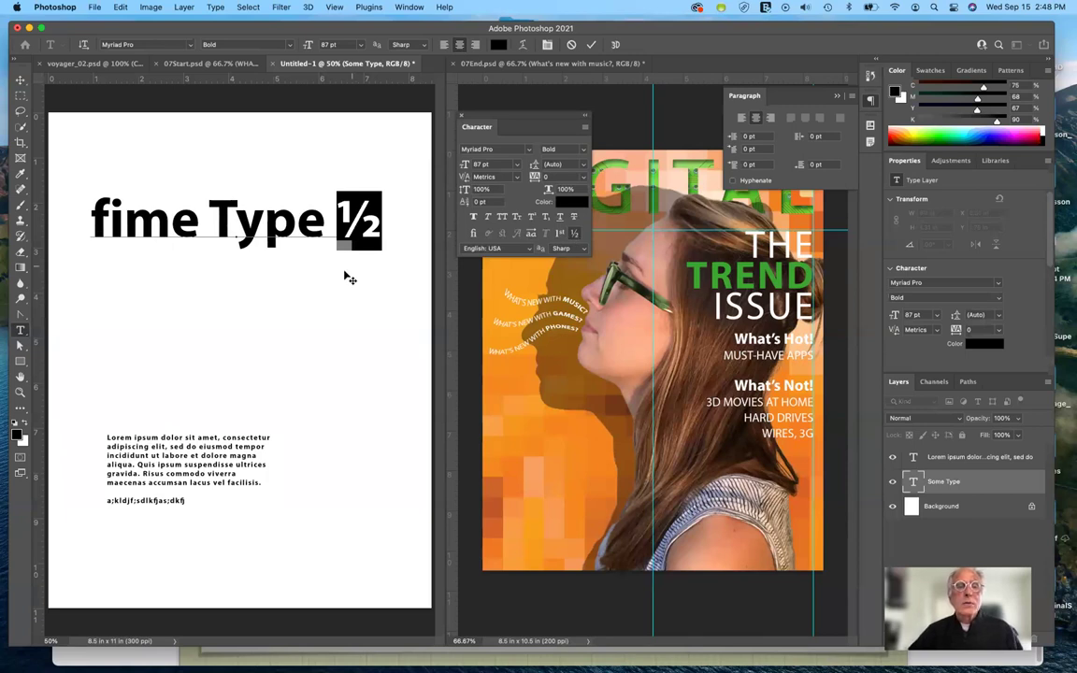
{"action": "left_click", "coordinate": [349, 280]}
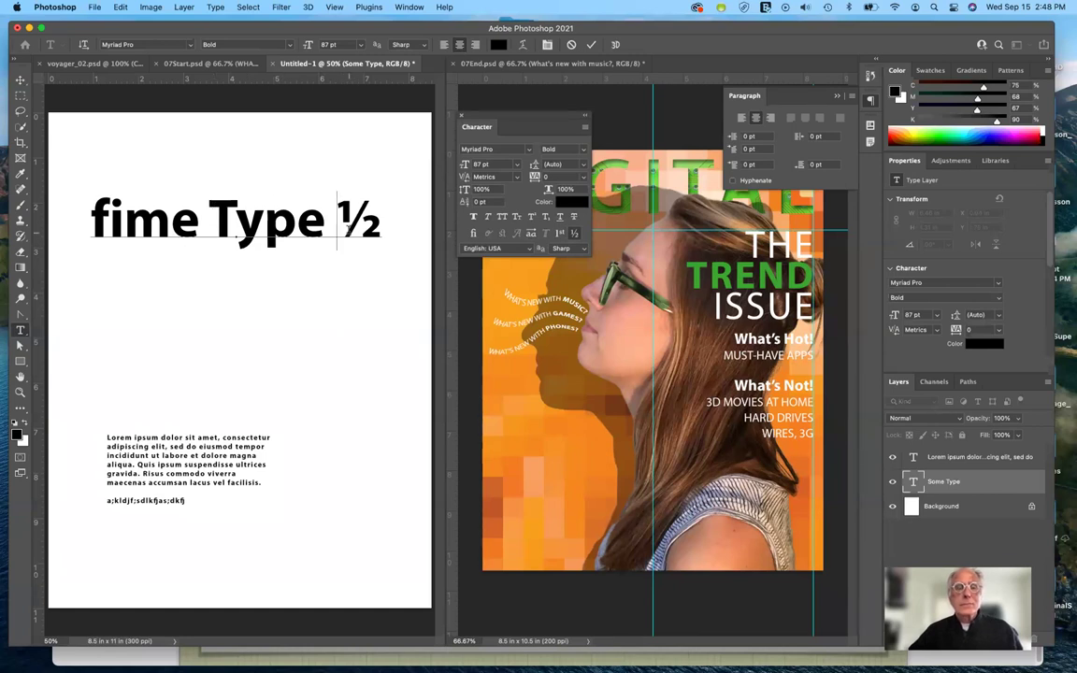
Step: Add the word "Montreal" below the heading in the same text layer, leaving one blank line between them
{"action": "left_click", "coordinate": [389, 241]}
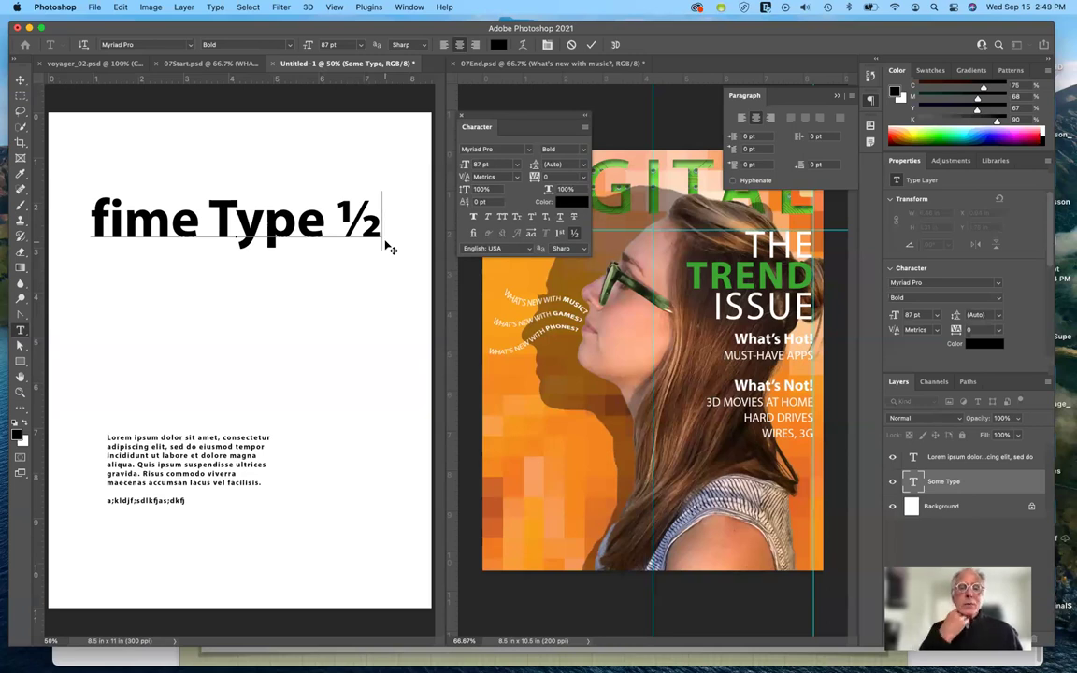
{"action": "key", "text": "Return"}
{"action": "key", "text": "Return"}
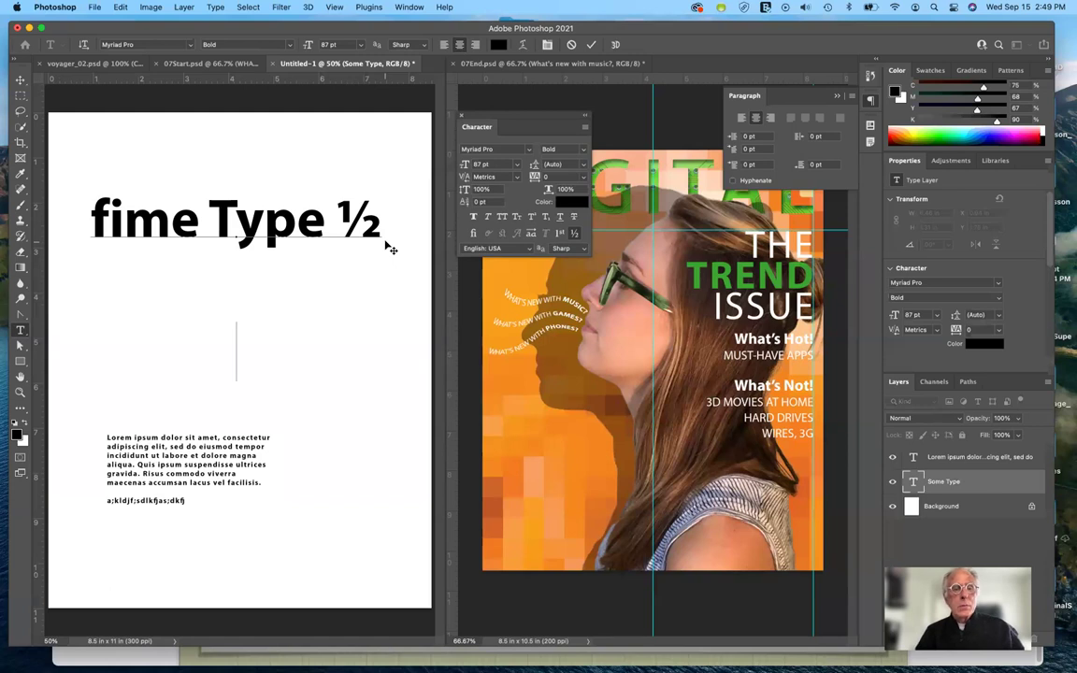
{"action": "type", "text": "M"}
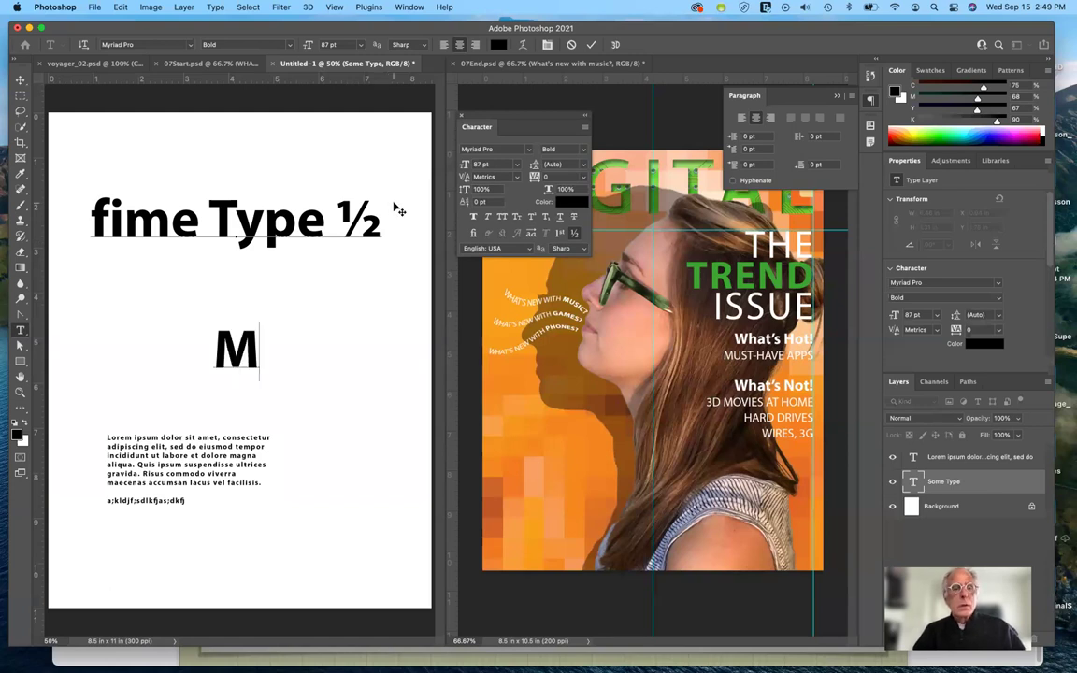
{"action": "type", "text": "ontreal"}
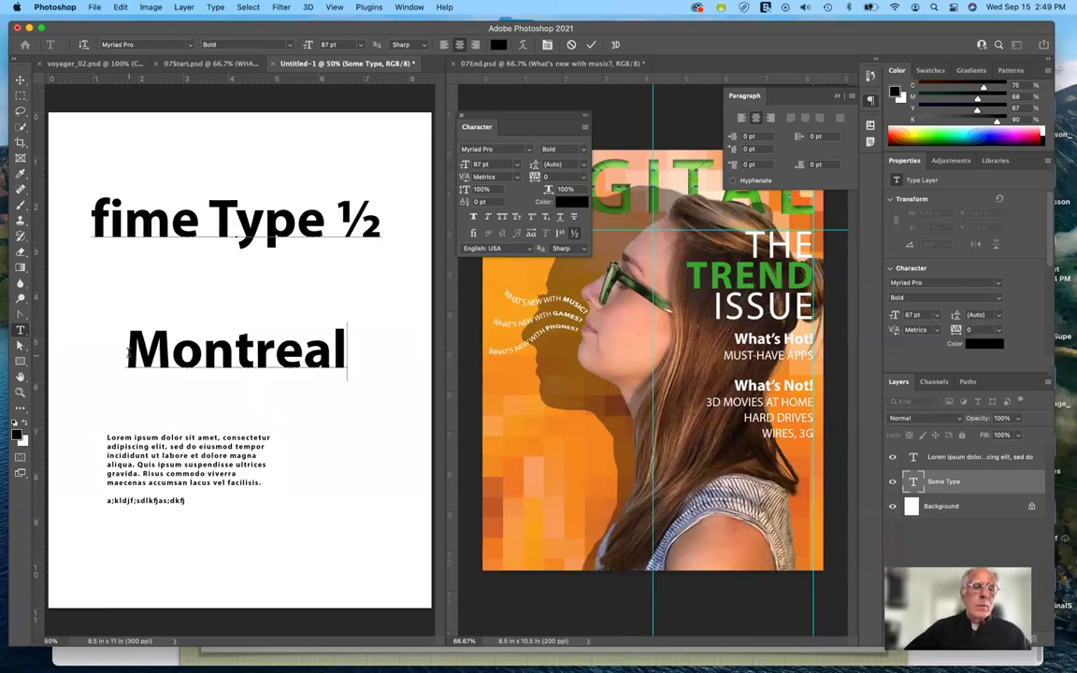
Step: Set the language of the word "Montreal" to French: Canadian
{"action": "left_click_drag", "start_coordinate": [124, 349], "coordinate": [340, 348]}
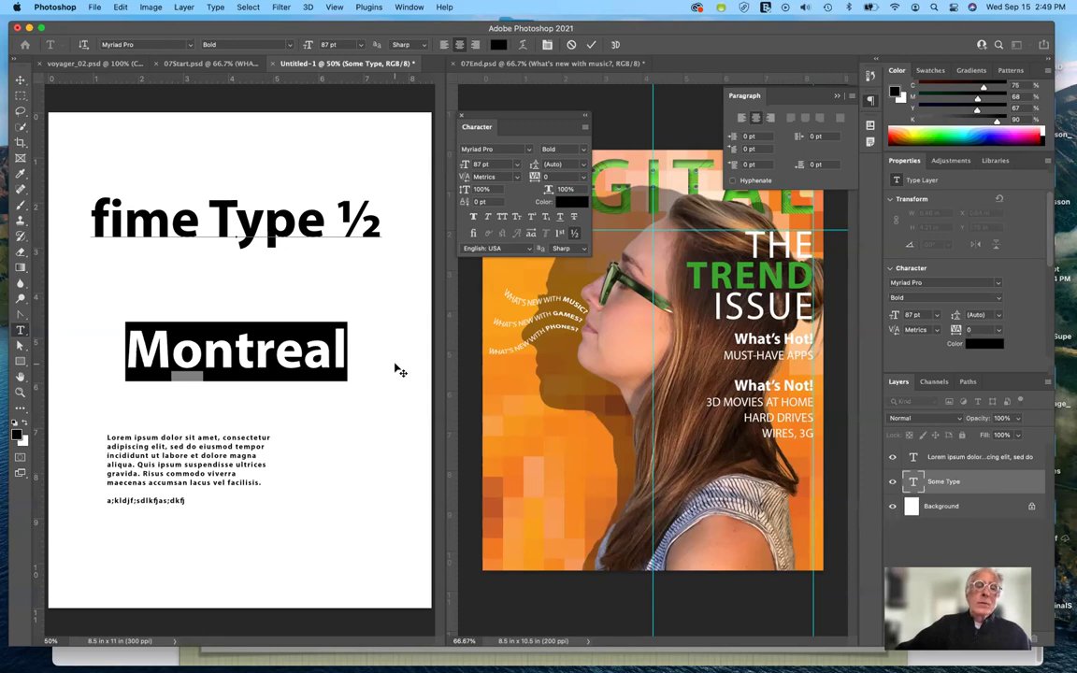
{"action": "left_click", "coordinate": [511, 250]}
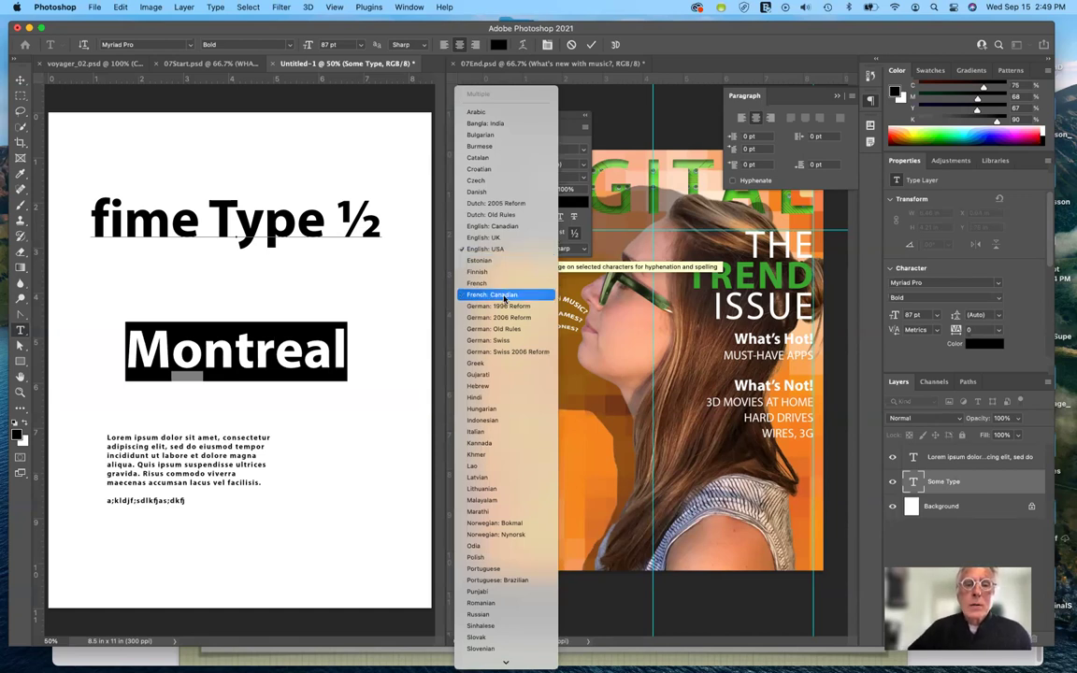
{"action": "left_click", "coordinate": [504, 298]}
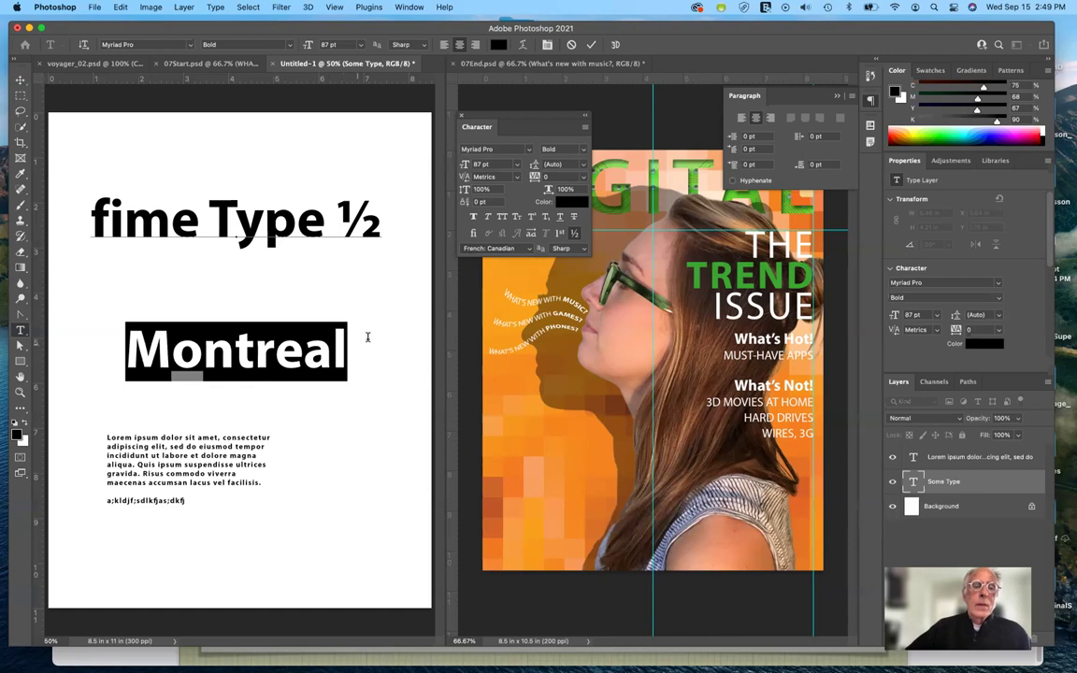
{"action": "left_click", "coordinate": [361, 338]}
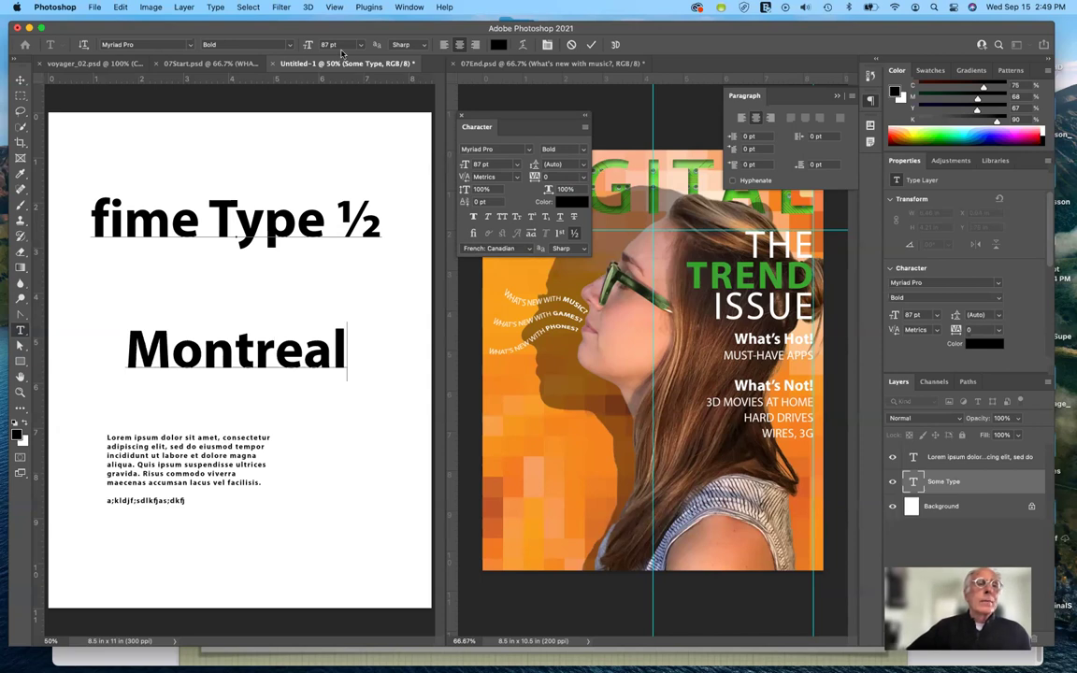
Step: Check the text layer's spelling, ignoring "fime" and changing "Montreal" to "Montréal"
{"action": "left_click", "coordinate": [121, 7]}
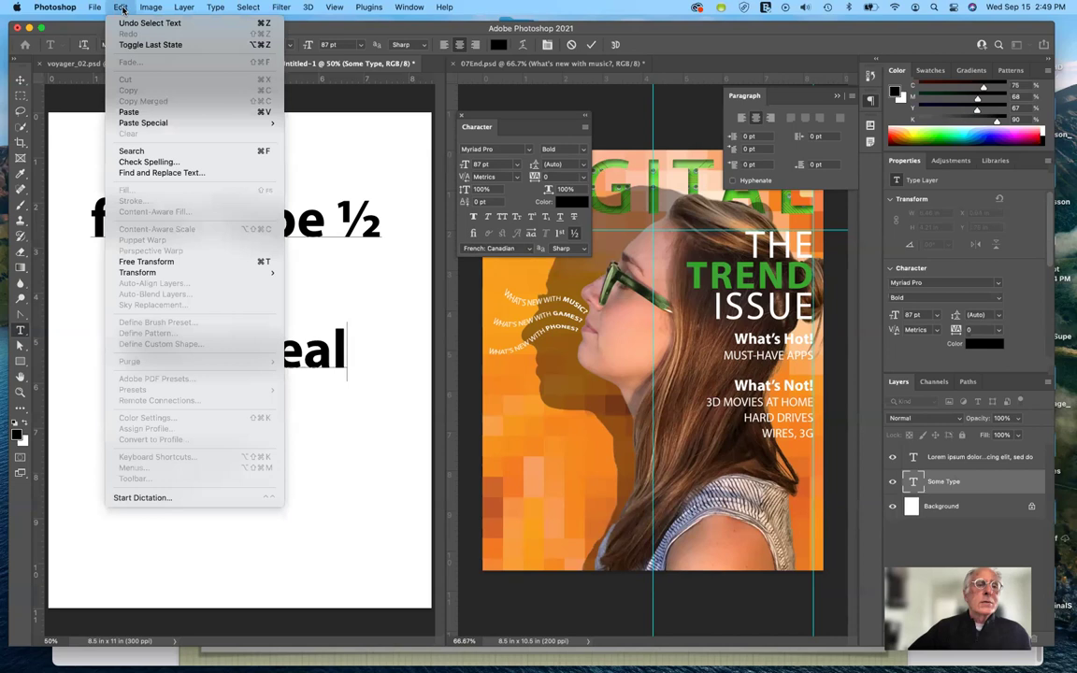
{"action": "left_click", "coordinate": [168, 164]}
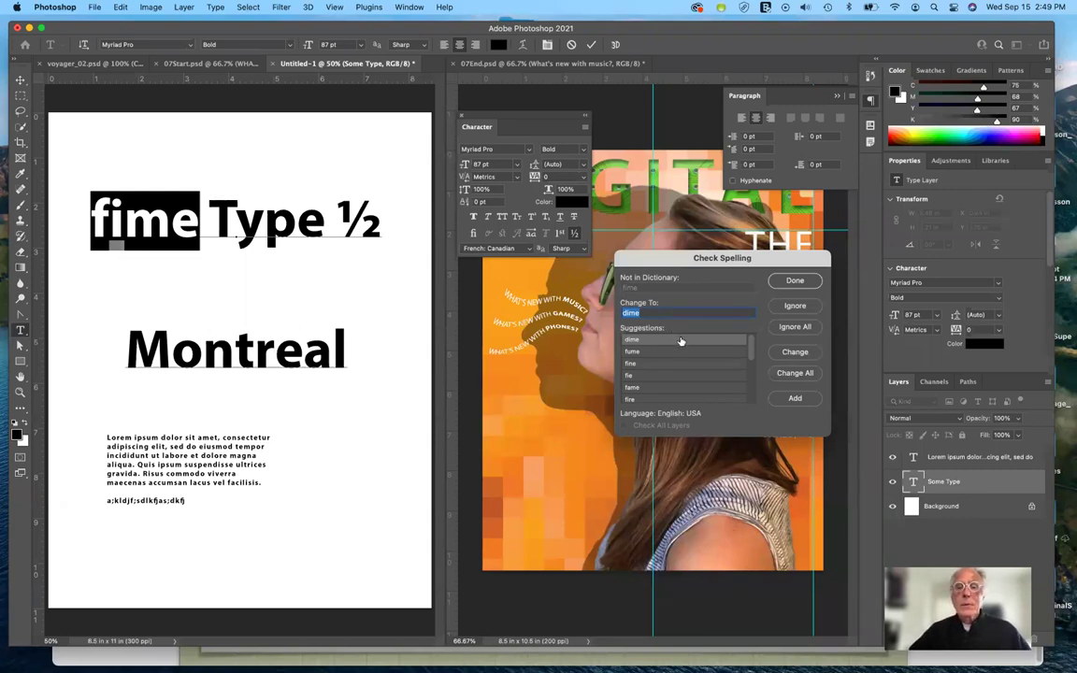
{"action": "left_click", "coordinate": [793, 305]}
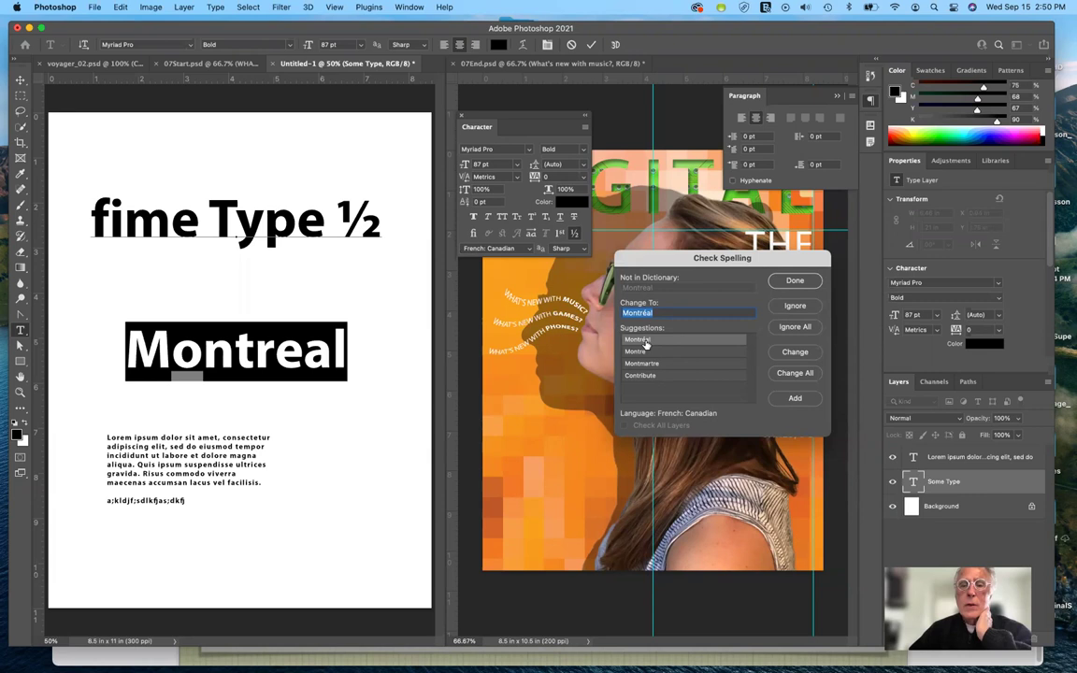
{"action": "left_click", "coordinate": [795, 353]}
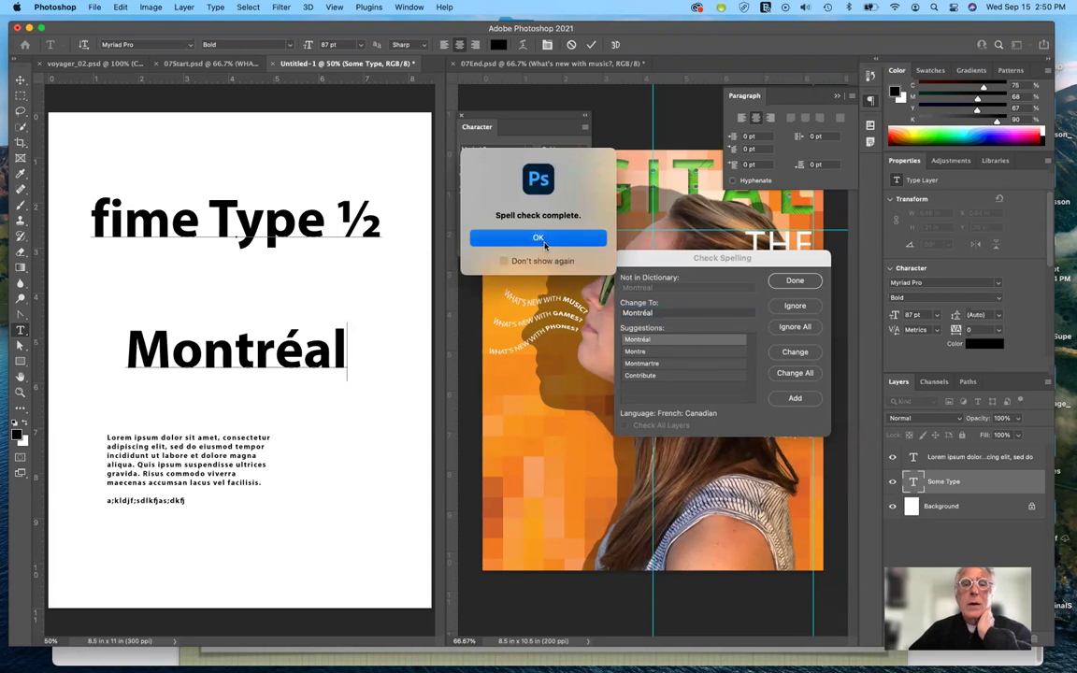
{"action": "left_click", "coordinate": [540, 238]}
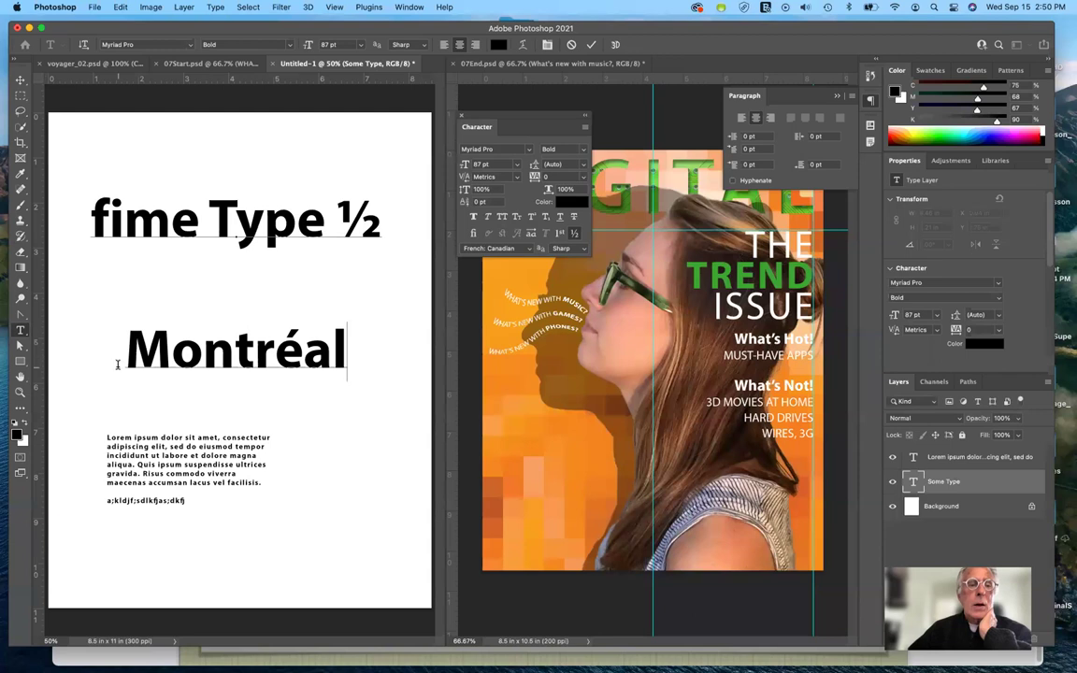
Step: Set the language of the word "Montréal" to English: USA
{"action": "left_click_drag", "start_coordinate": [126, 350], "coordinate": [358, 391]}
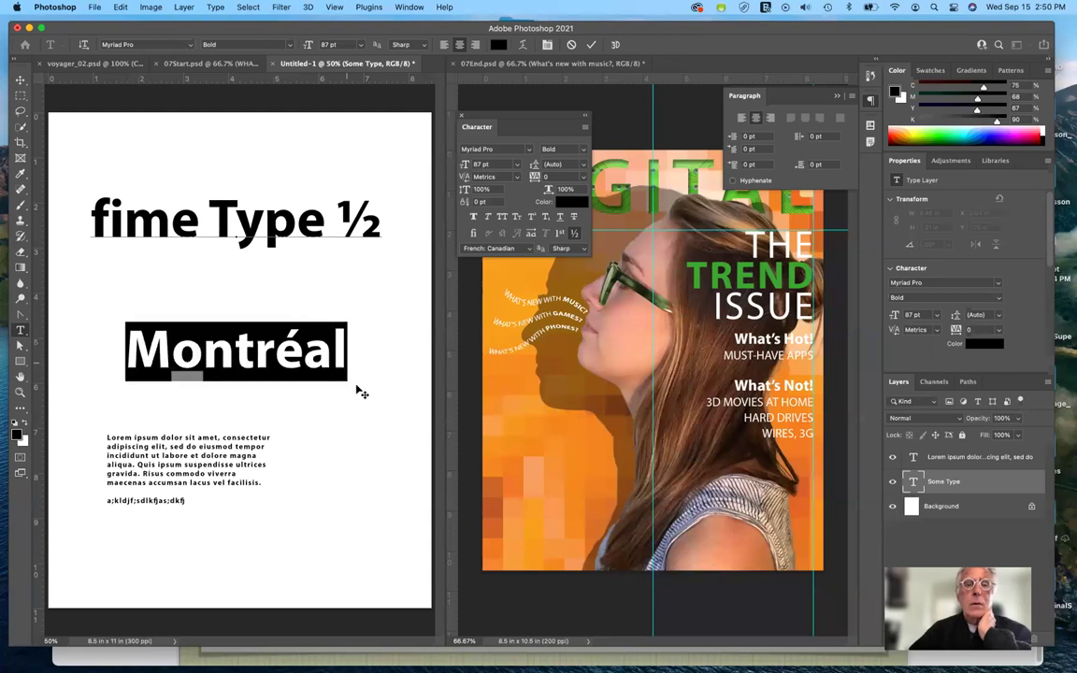
{"action": "left_click", "coordinate": [517, 249]}
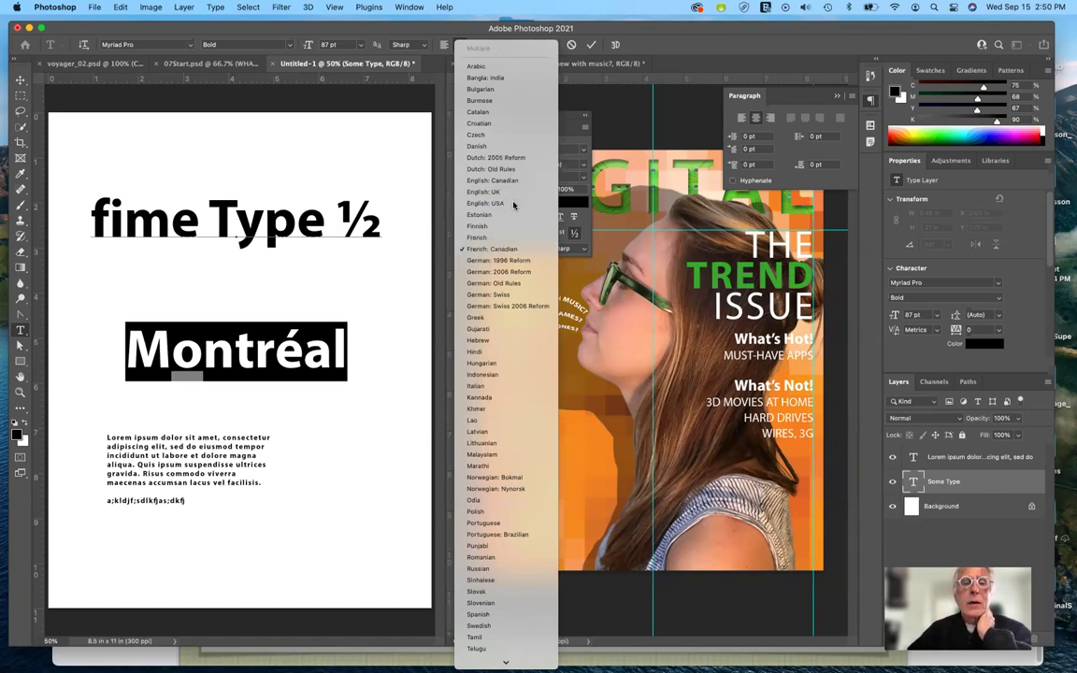
{"action": "left_click", "coordinate": [514, 204]}
{"action": "left_click", "coordinate": [354, 353]}
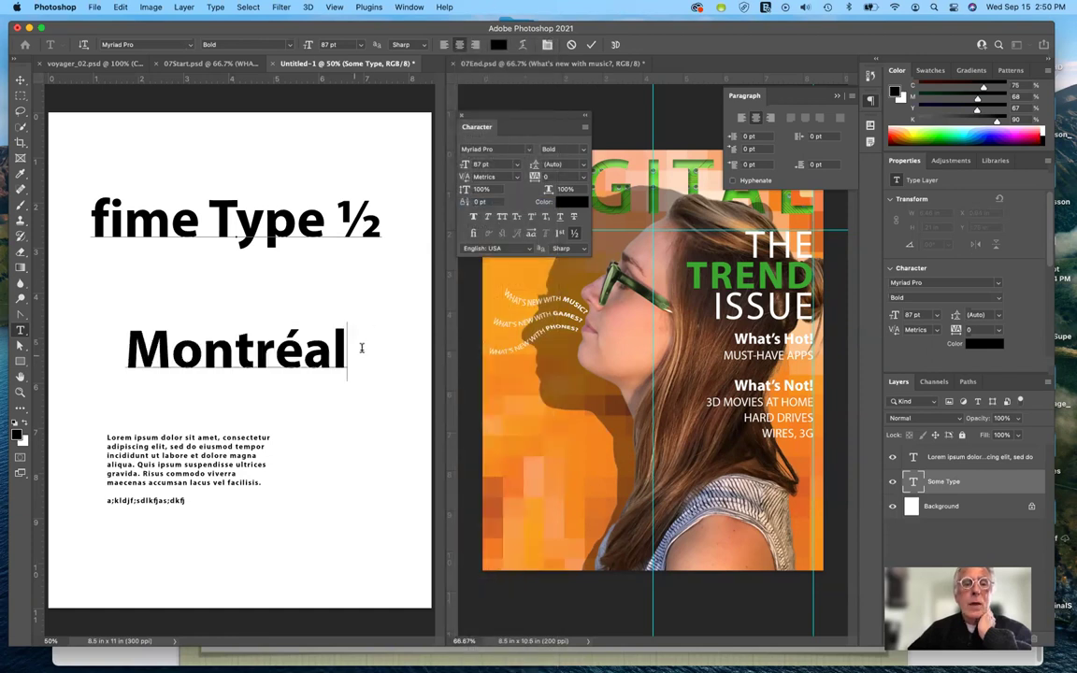
Step: Check the text layer's spelling again, ignoring "fime" and changing "Montréal" to "Montreal"
{"action": "left_click", "coordinate": [122, 8]}
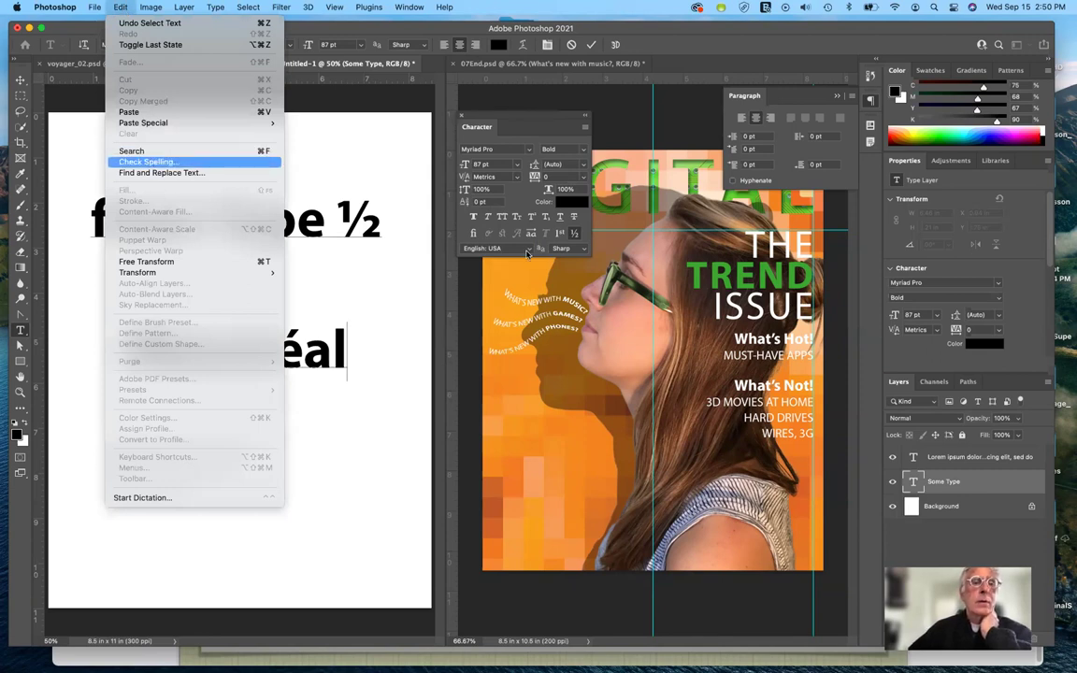
{"action": "left_click", "coordinate": [150, 162]}
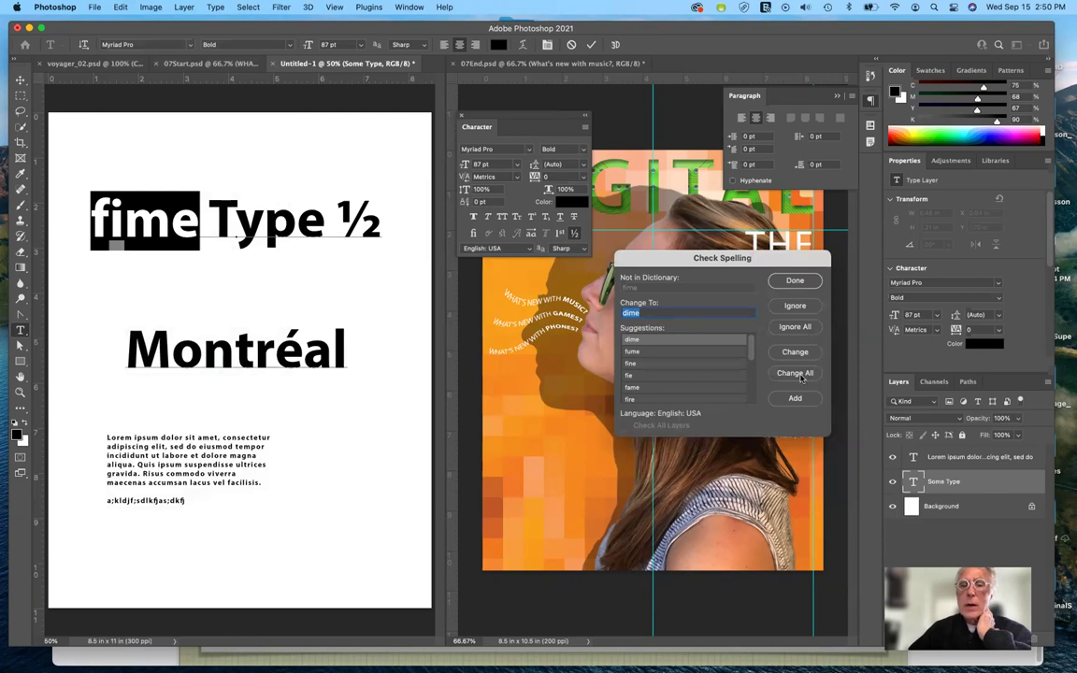
{"action": "left_click", "coordinate": [794, 305]}
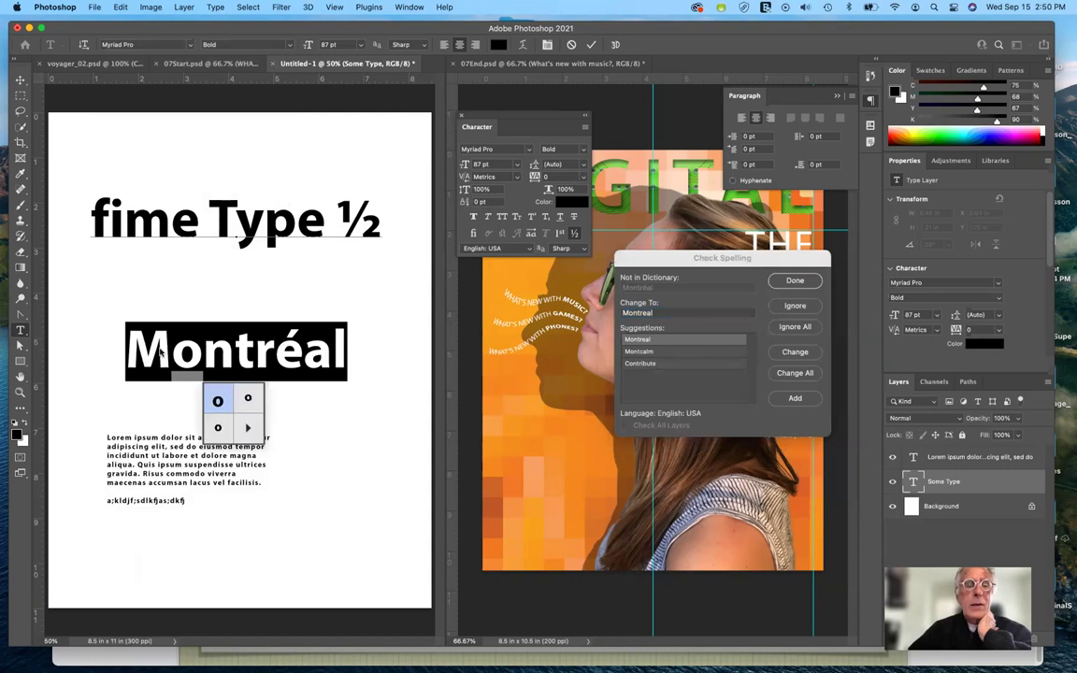
{"action": "left_click", "coordinate": [390, 353]}
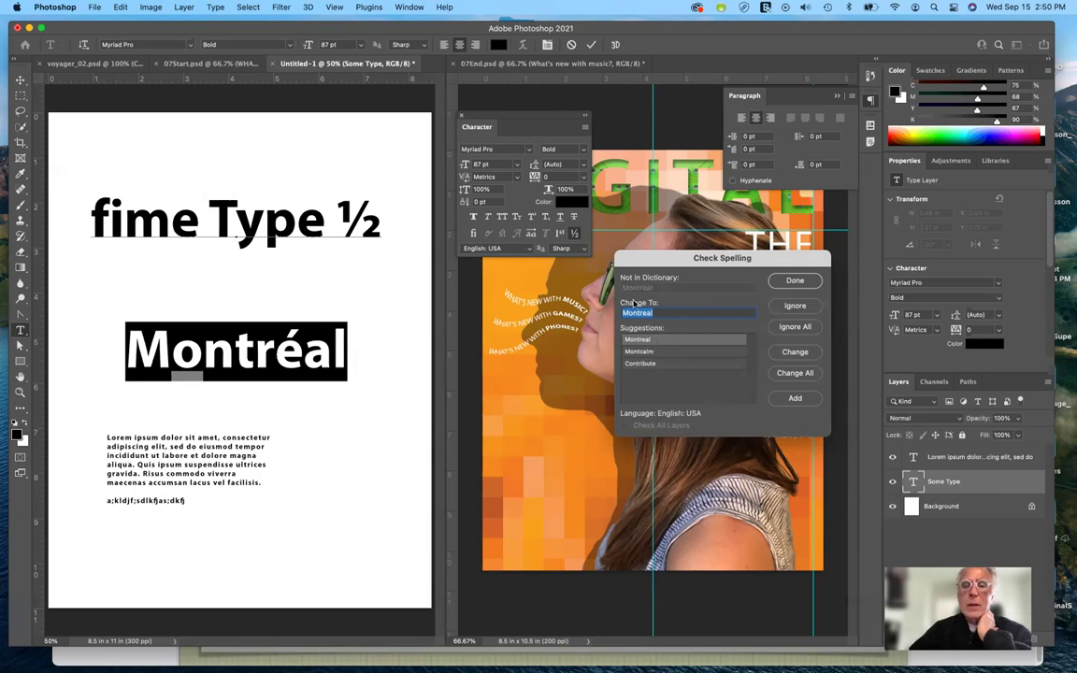
{"action": "left_click", "coordinate": [794, 353]}
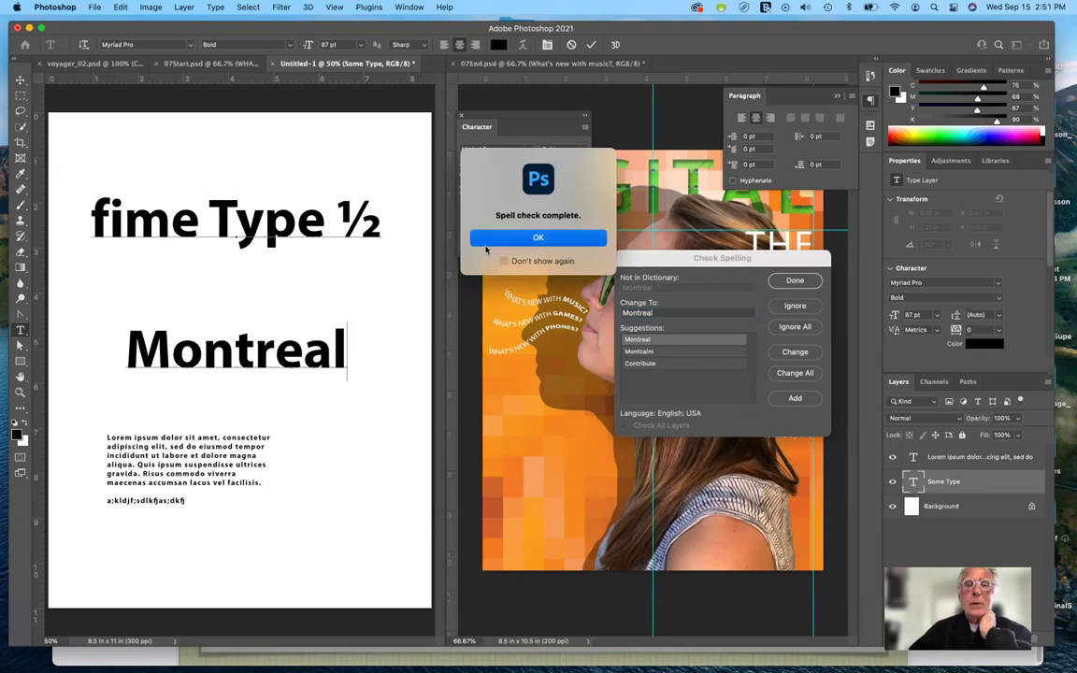
{"action": "left_click", "coordinate": [526, 239]}
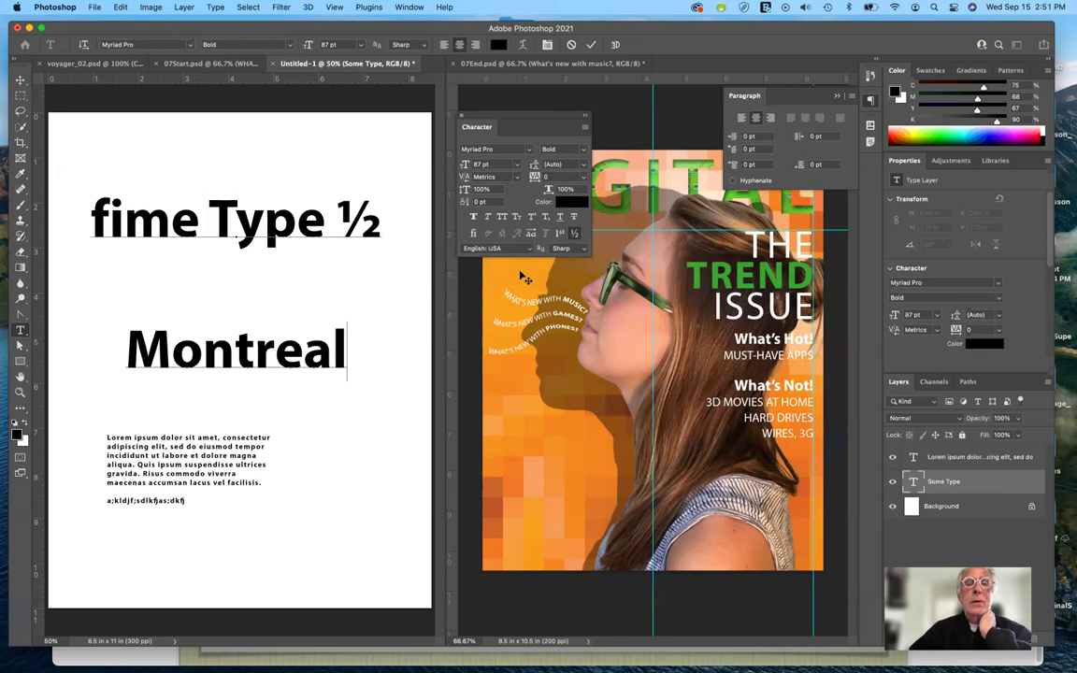
Step: Look through the anti-aliasing methods for the text and keep Sharp
{"action": "left_click", "coordinate": [581, 248]}
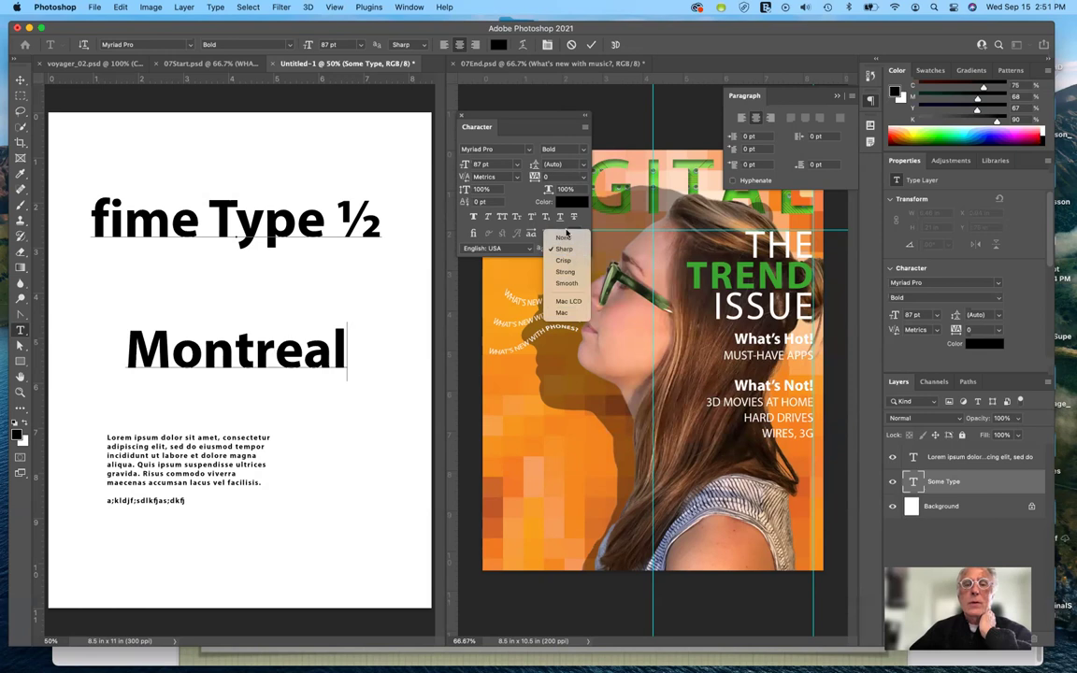
{"action": "left_click", "coordinate": [564, 249]}
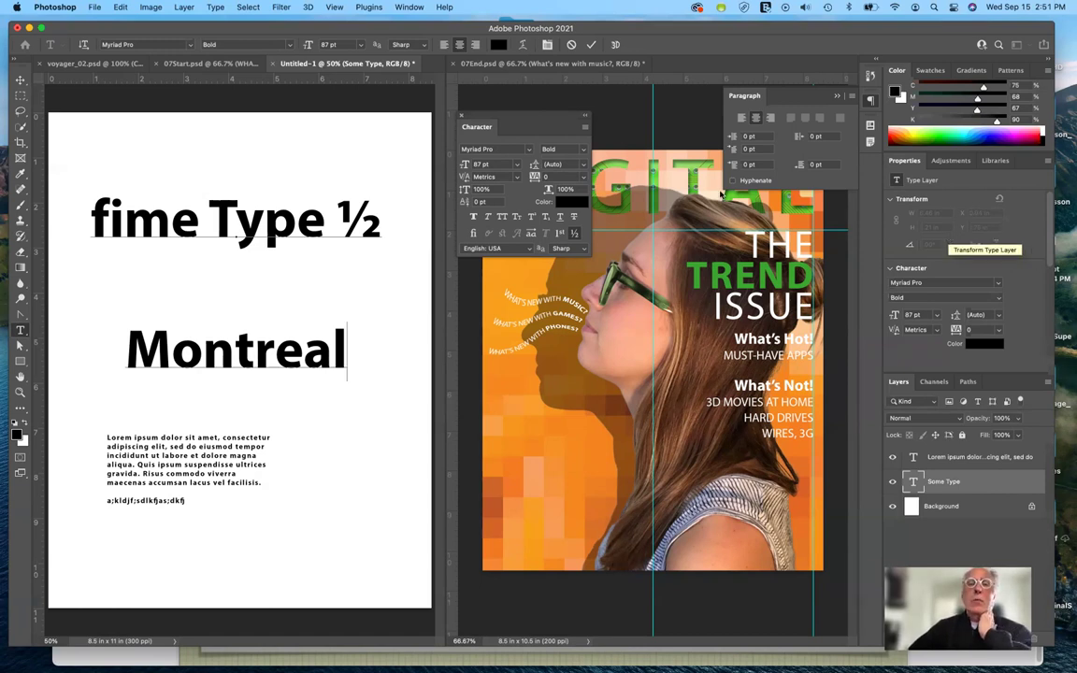
Step: Collapse the Paragraph panel off the magazine cover and move the Character panel clear of the heading, between the two documents
{"action": "left_click_drag", "start_coordinate": [549, 121], "coordinate": [421, 121]}
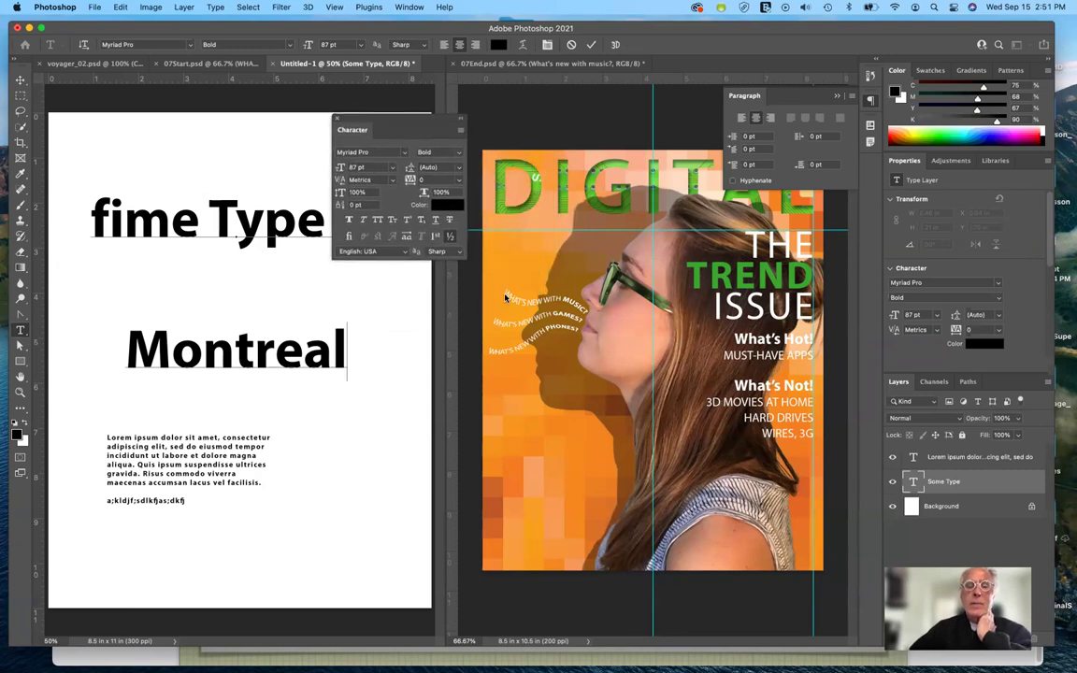
{"action": "left_click", "coordinate": [838, 96]}
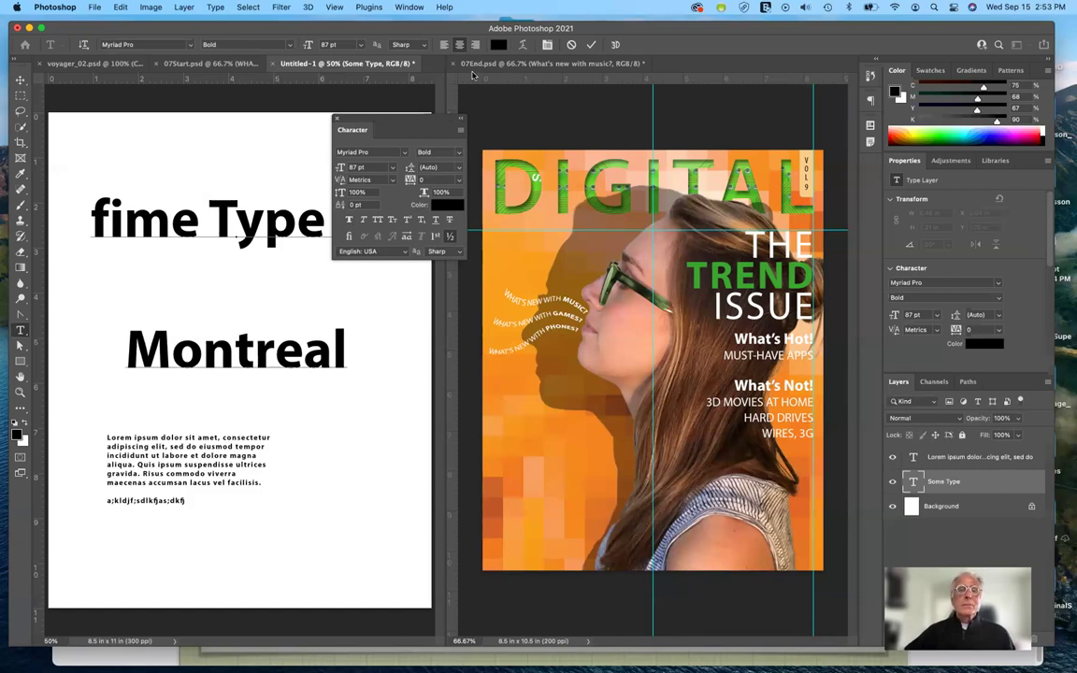
{"action": "left_click_drag", "start_coordinate": [424, 128], "coordinate": [484, 258]}
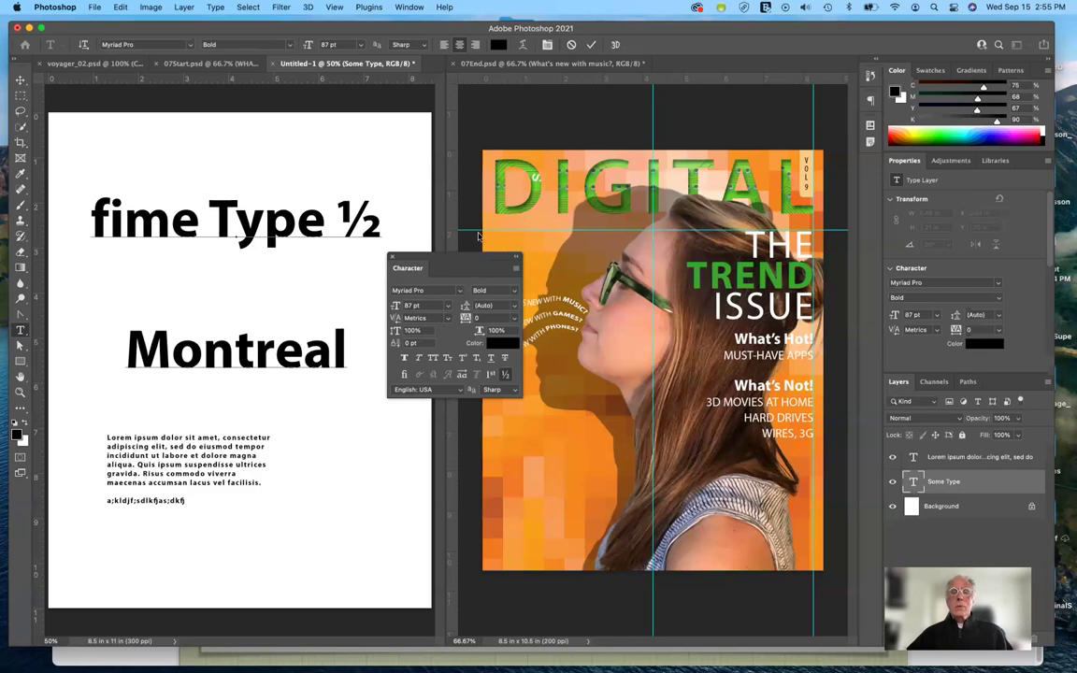
{"action": "mouse_move", "coordinate": [488, 262]}
{"action": "left_mouse_down"}
{"action": "mouse_move", "coordinate": [482, 245]}
{"action": "mouse_move", "coordinate": [488, 265]}
{"action": "left_mouse_up"}
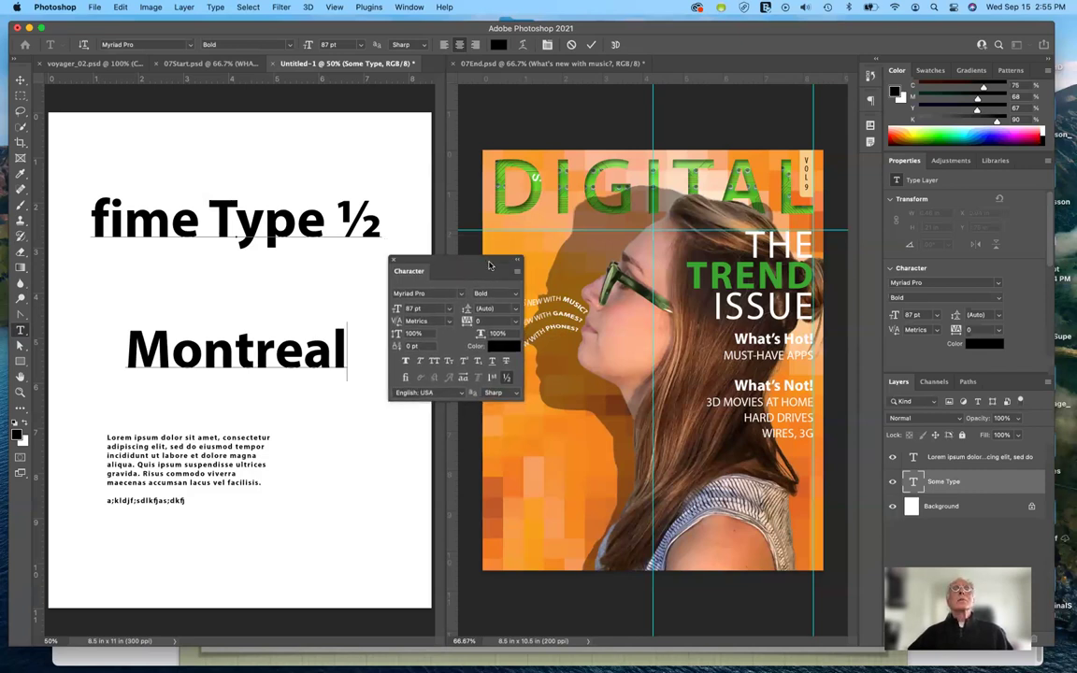